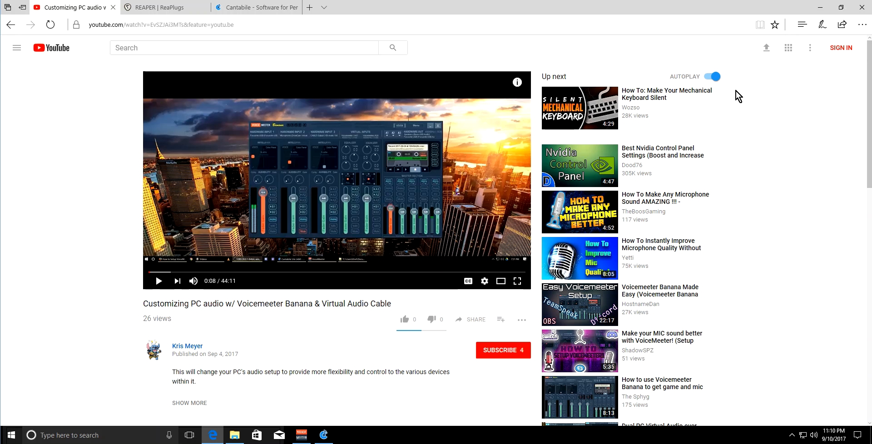
Turn off autoplay on the YouTube video page and bring up the Voicemeeter Banana mixer to look over its inputs and outputs
left_click(709, 78)
left_click(818, 12)
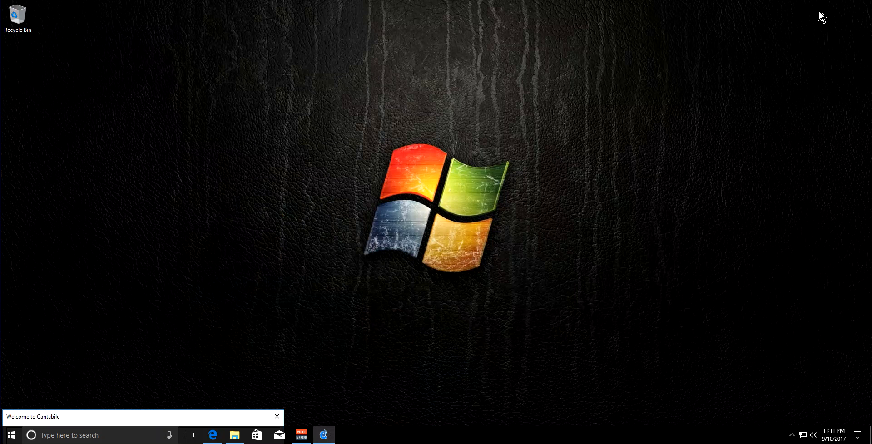
left_click(301, 435)
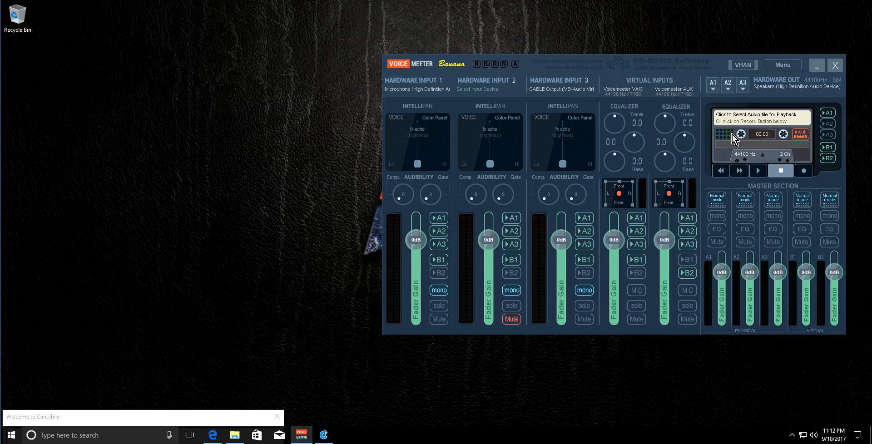
left_click(815, 67)
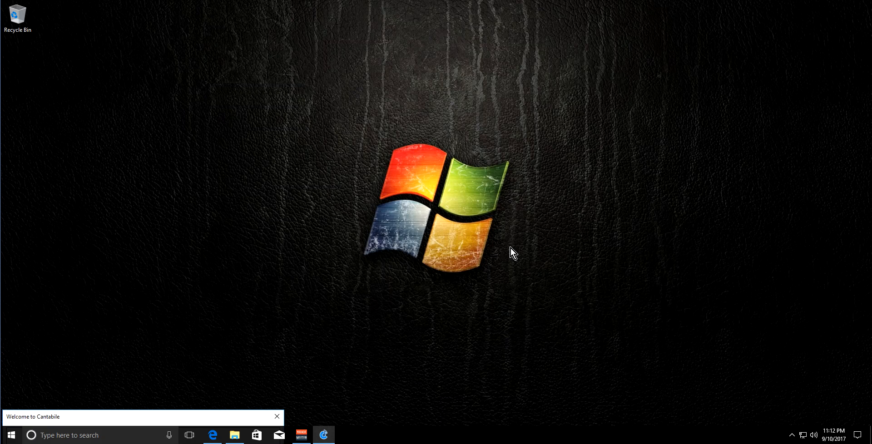
Close the YouTube tab in the browser to reach the ReaPlugs download page and check the PC's system type in Windows
left_click(212, 435)
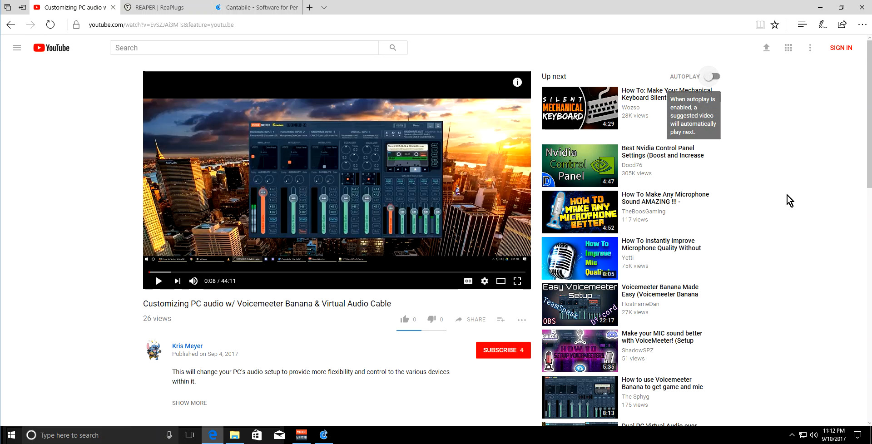
left_click(112, 7)
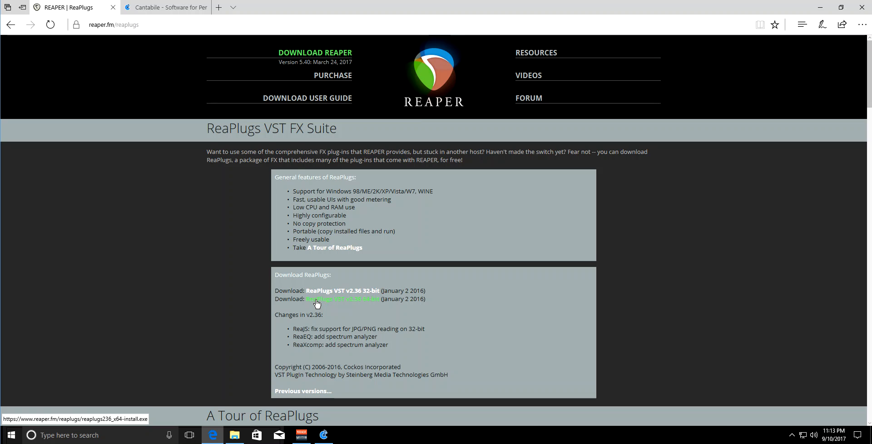
right_click(13, 440)
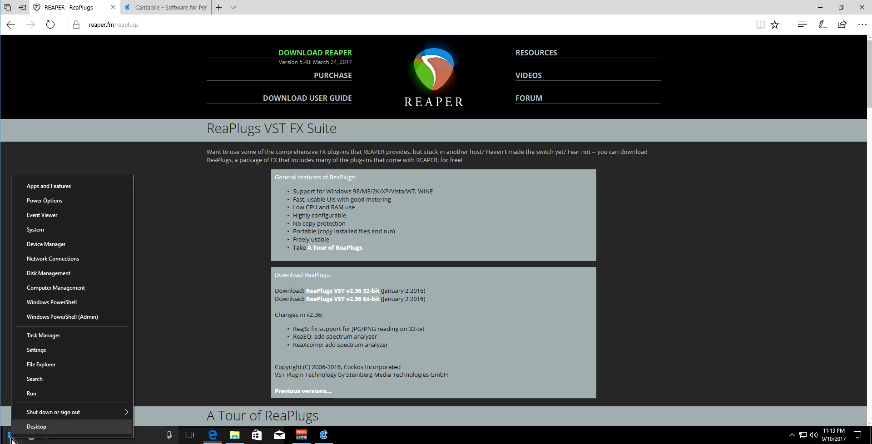
left_click(60, 233)
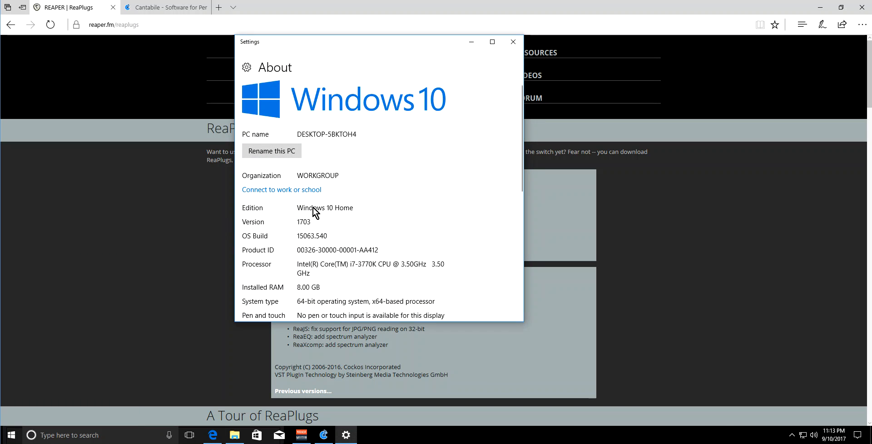
scroll(456, 196, "down", 1)
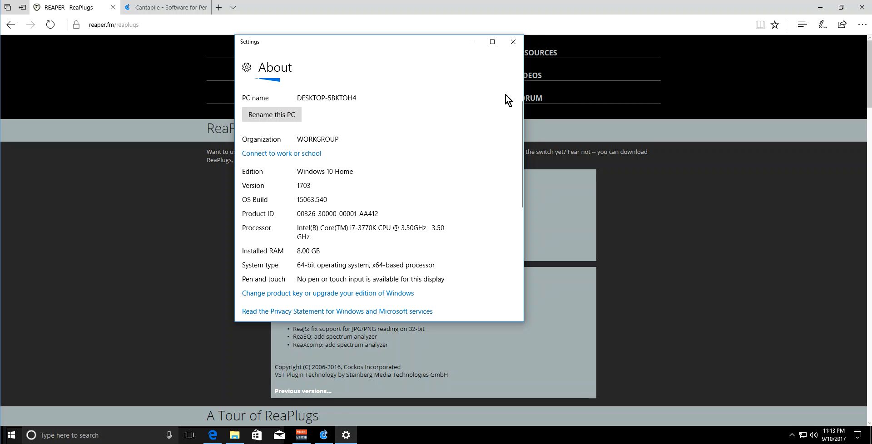
left_click(513, 42)
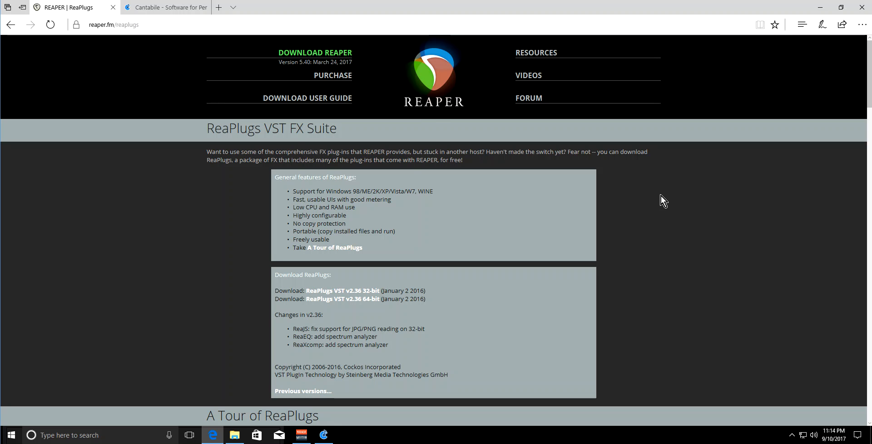
Examine the Cantabile website for its download options and free Lite edition, leaving the browser minimised
left_click(162, 9)
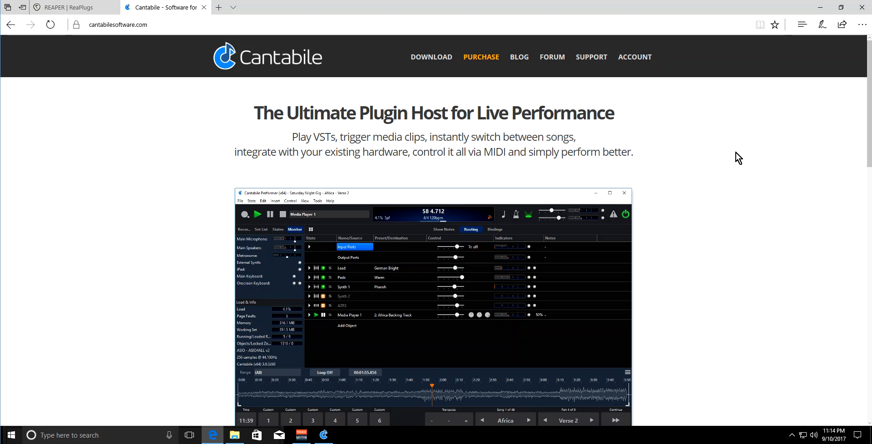
scroll(755, 192, "down", 2)
scroll(755, 192, "up", 1)
scroll(756, 192, "up", 2)
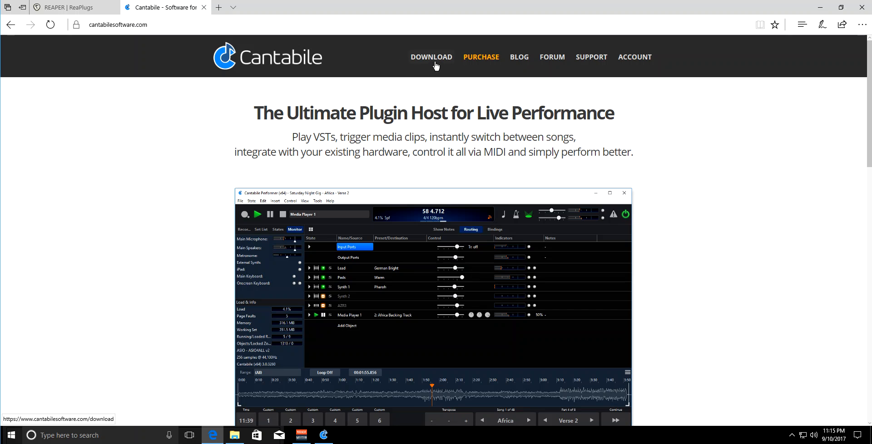
scroll(755, 249, "down", 2)
scroll(753, 249, "down", 3)
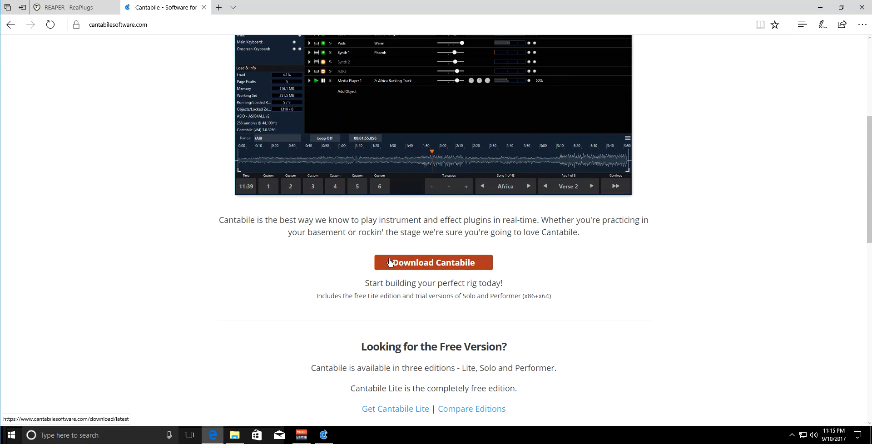
scroll(765, 254, "up", 5)
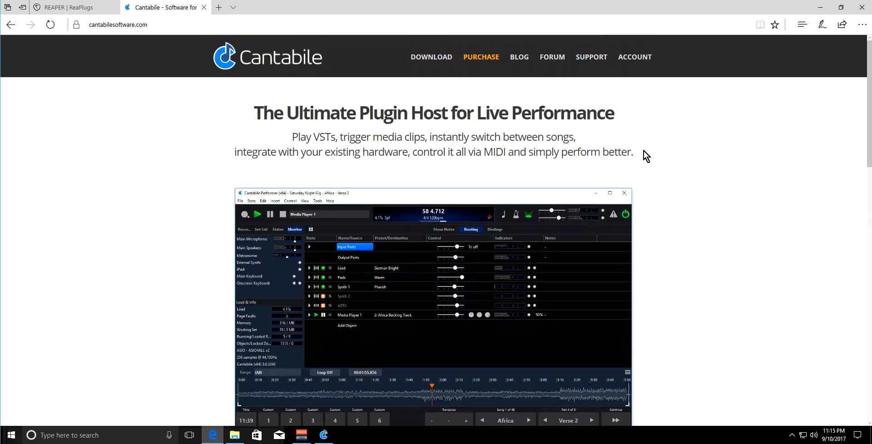
left_click(518, 57)
scroll(729, 200, "down", 3)
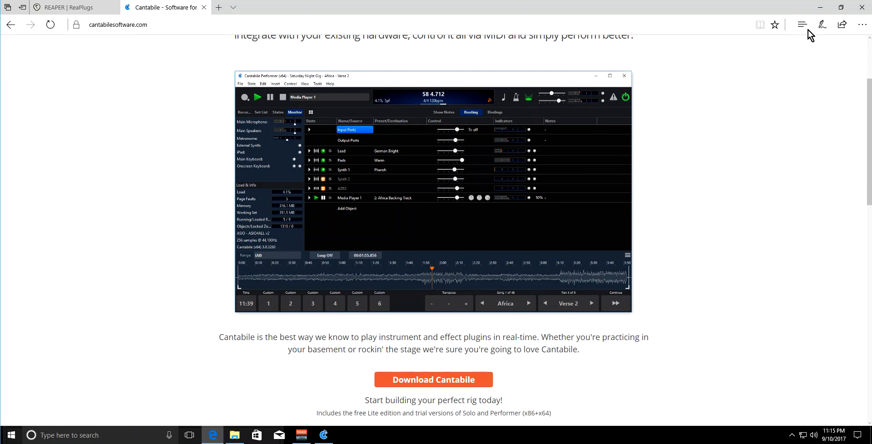
left_click(822, 7)
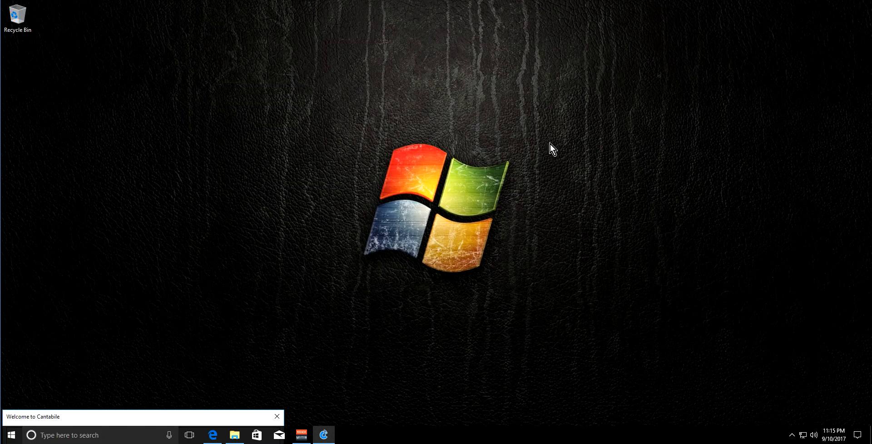
Go to the plugin folder C:\Program Files\VSTPlugins\ReaPlugs in File Explorer
left_click(235, 436)
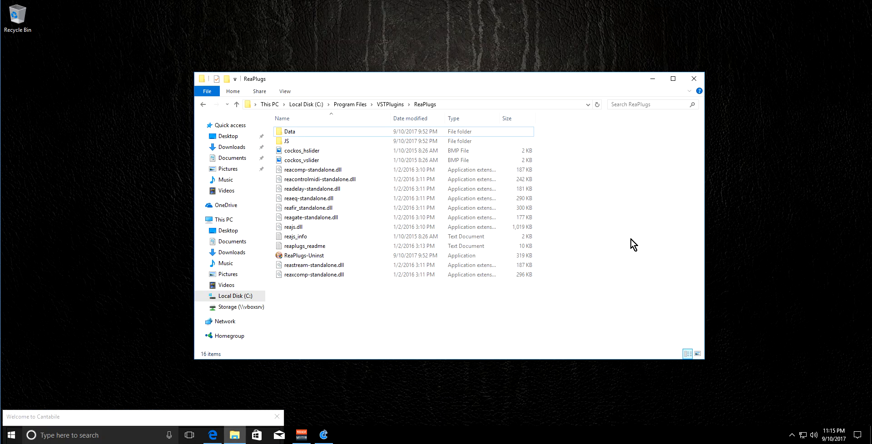
left_click(231, 296)
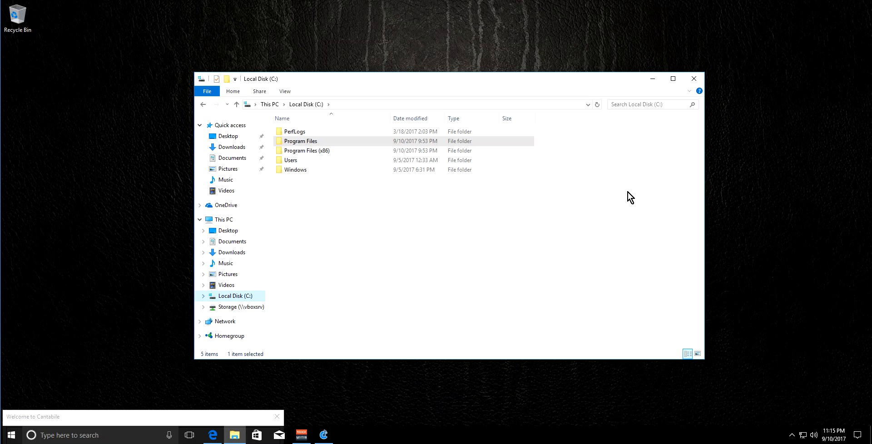
double_click(306, 141)
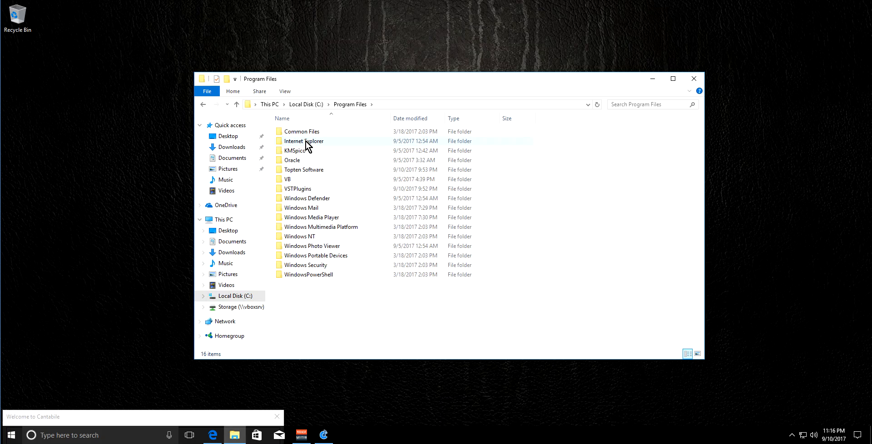
left_click(237, 104)
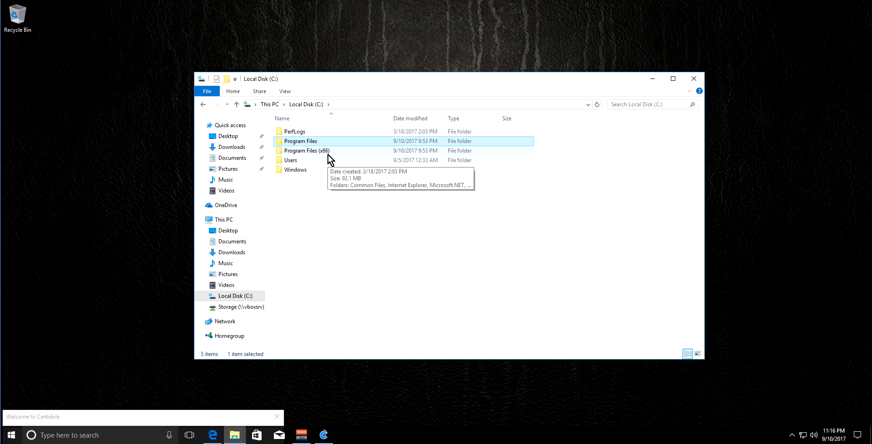
mouse_move(331, 143)
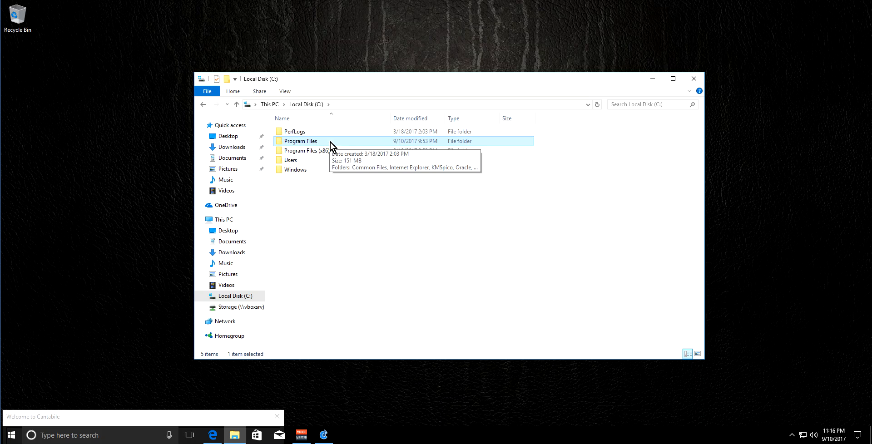
double_click(315, 144)
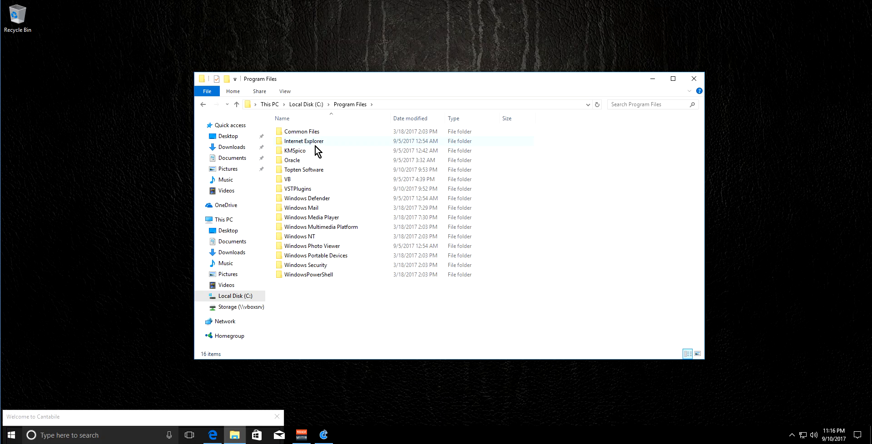
double_click(311, 190)
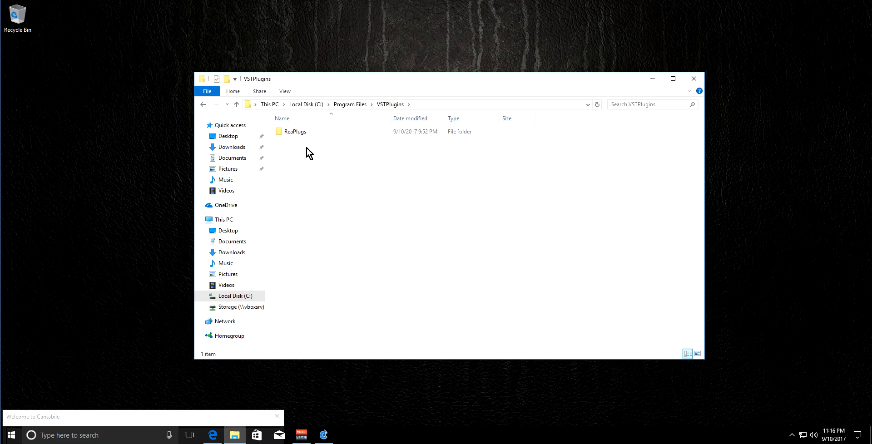
double_click(302, 132)
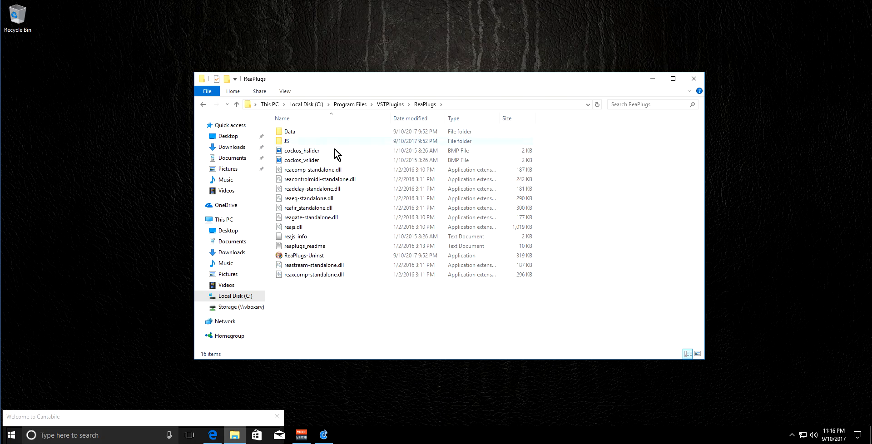
Copy the full path of the ReaPlugs folder and close the File Explorer window
left_click(248, 107)
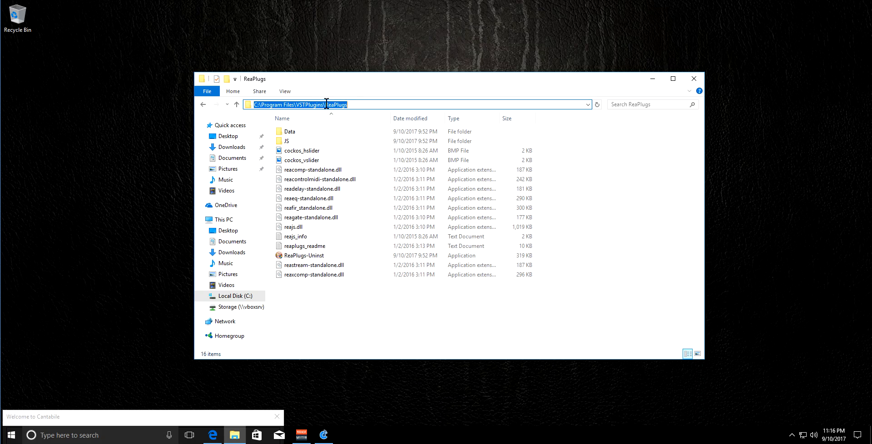
right_click(312, 106)
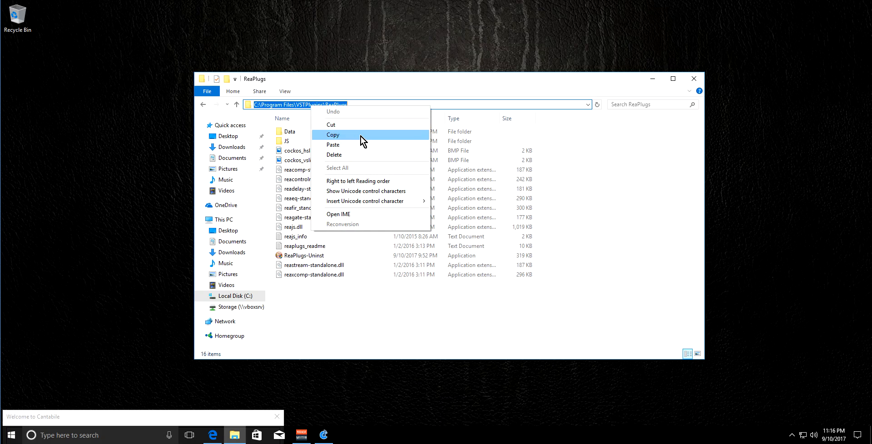
left_click(361, 135)
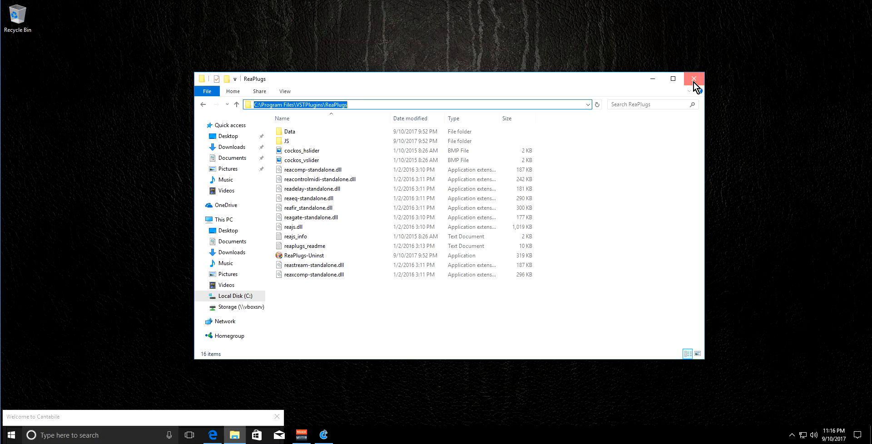
left_click(693, 82)
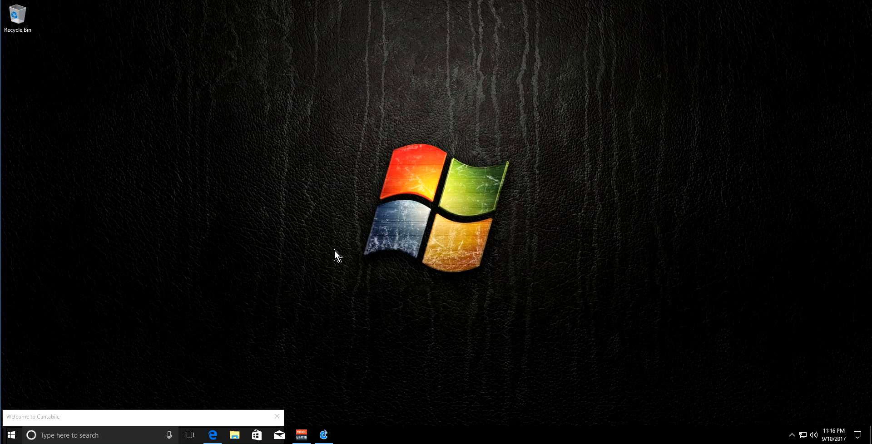
Set the audio driver to ASIO - Voicemeeter Insert Virtual ASIO in the Cantabile welcome wizard and continue to the audio ports
left_click(105, 415)
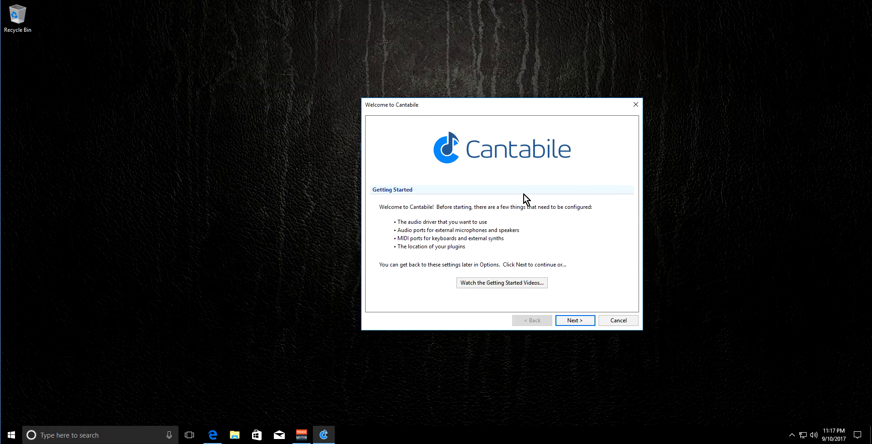
left_click_drag(508, 105, 375, 110)
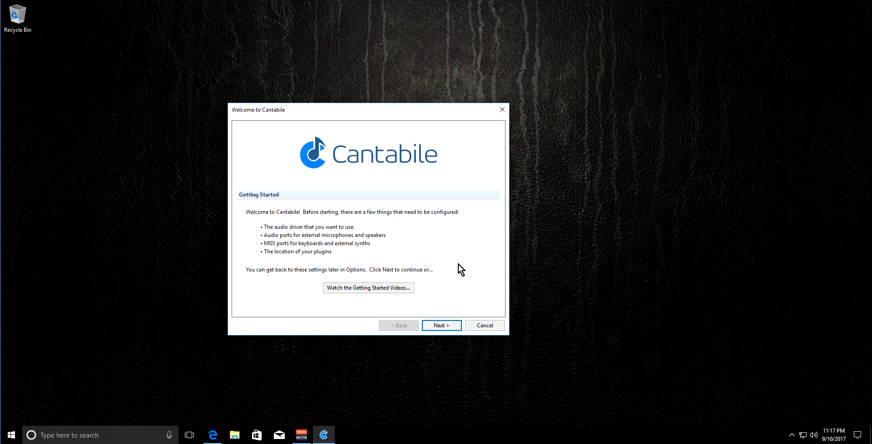
left_click(446, 326)
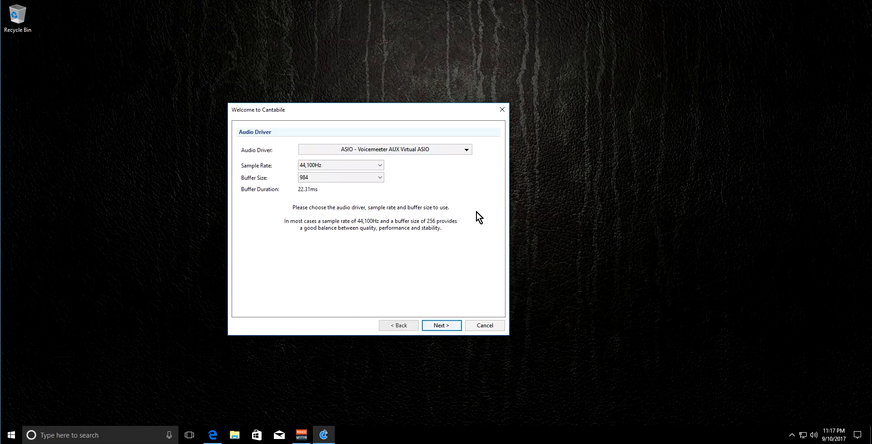
left_click_drag(352, 112, 398, 116)
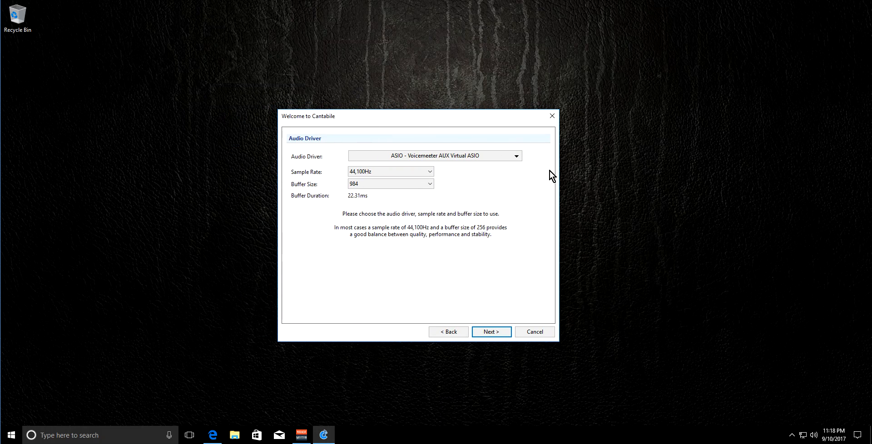
left_click(518, 155)
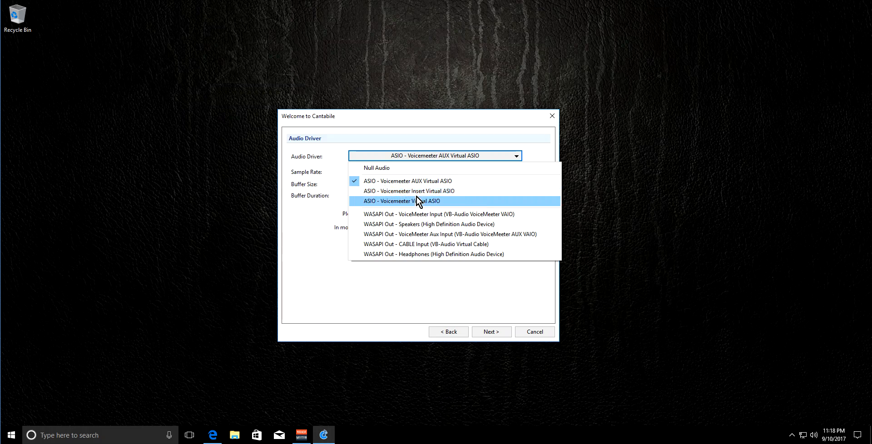
left_click(472, 191)
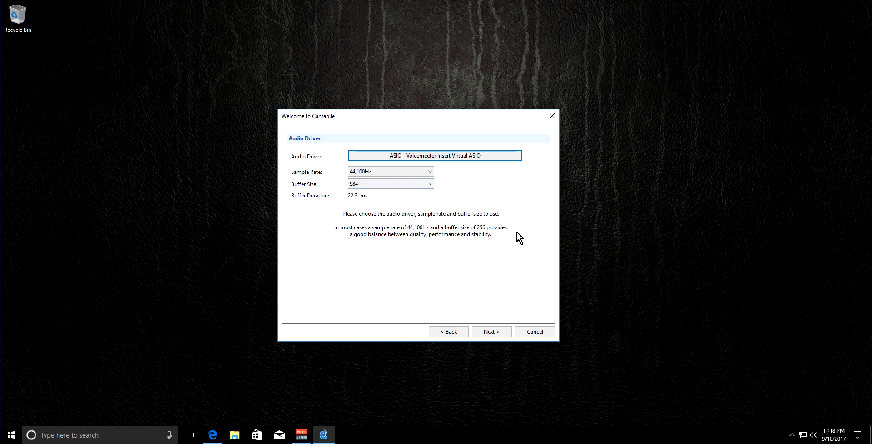
left_click(497, 331)
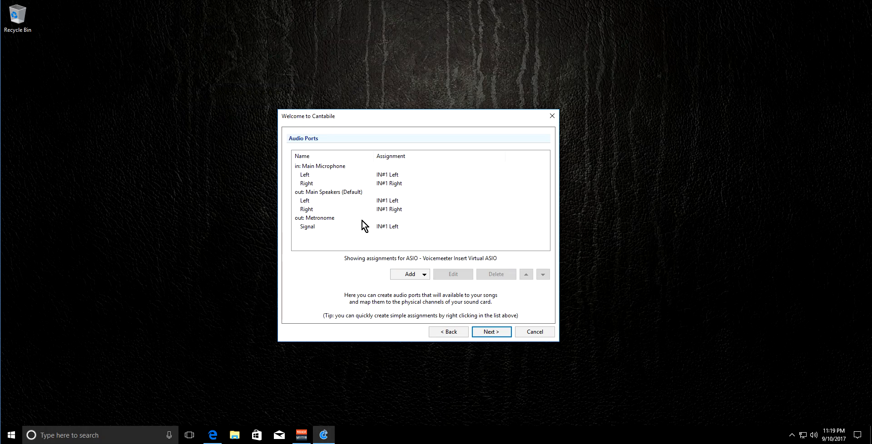
Delete the Metronome output port from the audio ports list and continue to the MIDI ports page
left_click(323, 221)
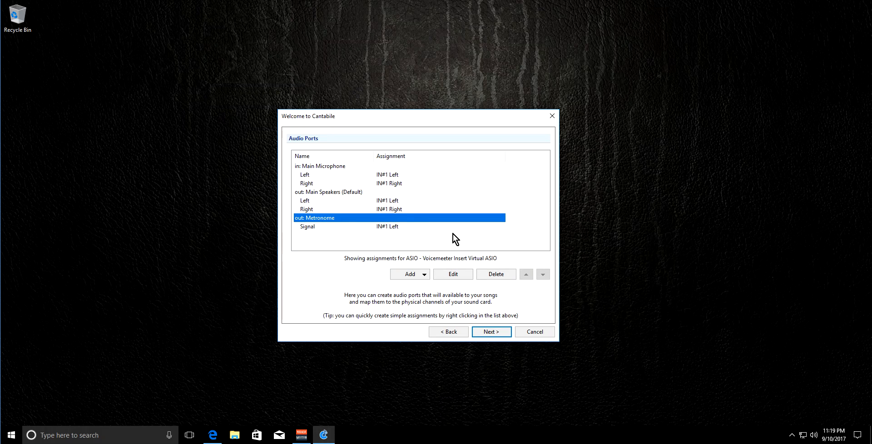
left_click(424, 239)
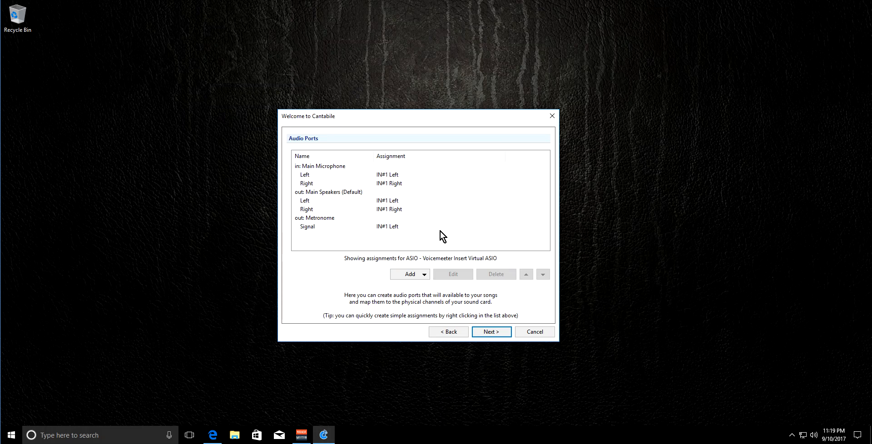
left_click(326, 219)
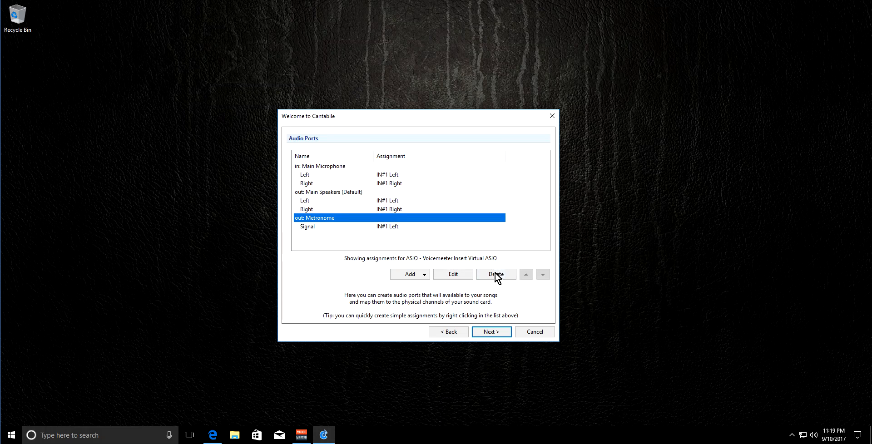
left_click(494, 274)
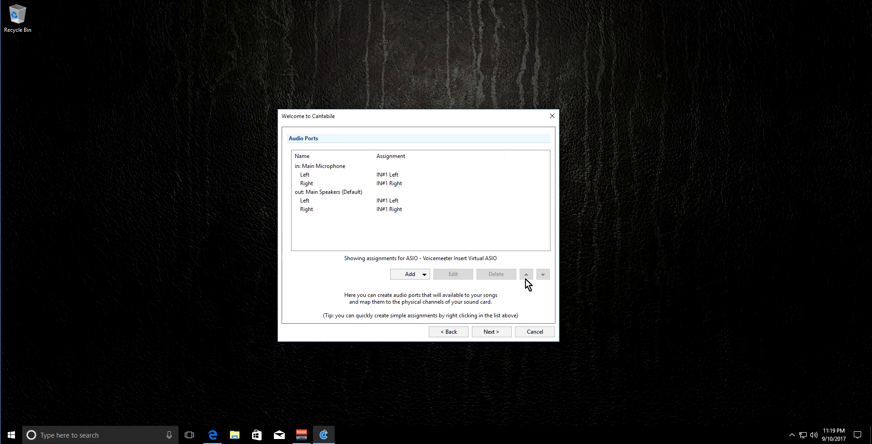
left_click(500, 331)
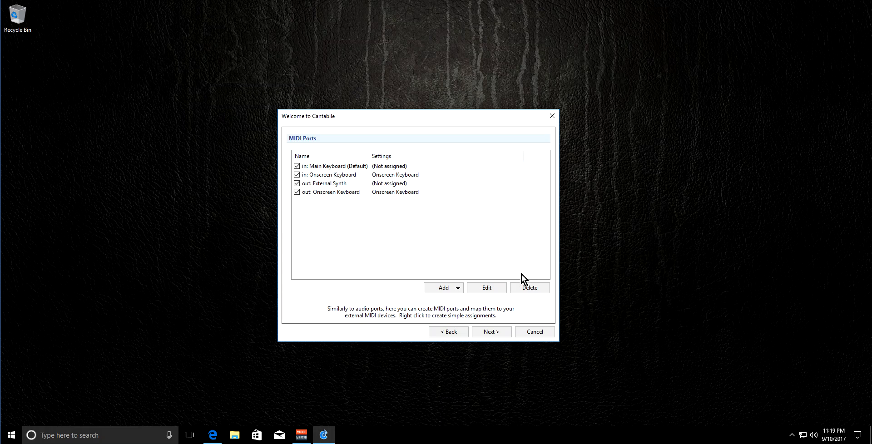
Disable all four MIDI ports, both Onscreen Keyboard entries, External Synth and Main Keyboard, and continue to the VST plugins page
left_click(297, 192)
left_click(298, 183)
left_click(298, 175)
left_click(298, 166)
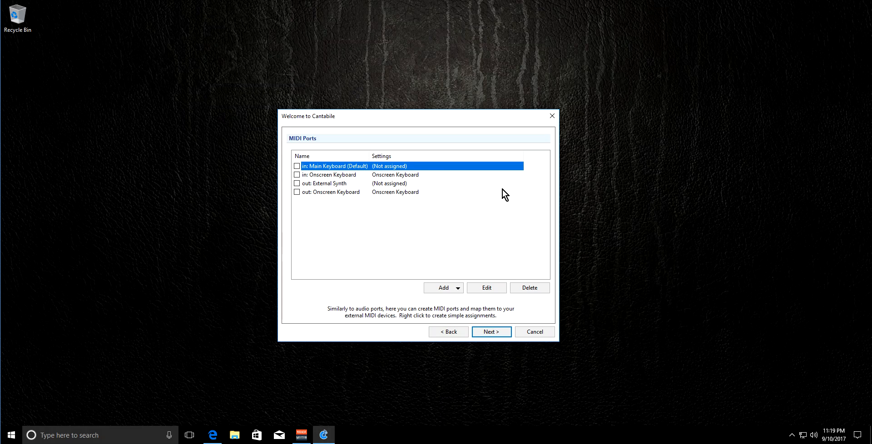
left_click(504, 332)
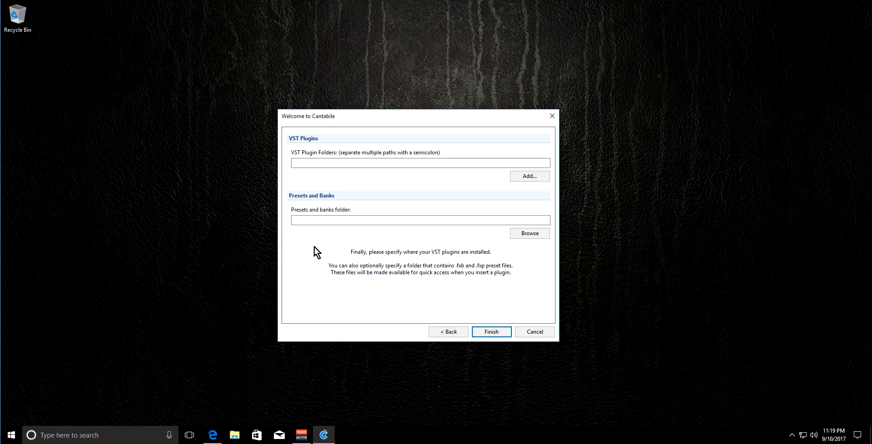
Paste C:\Program Files\VSTPlugins\ReaPlugs as the VST plugin folder, leave the presets folder empty, and finish the wizard
right_click(310, 164)
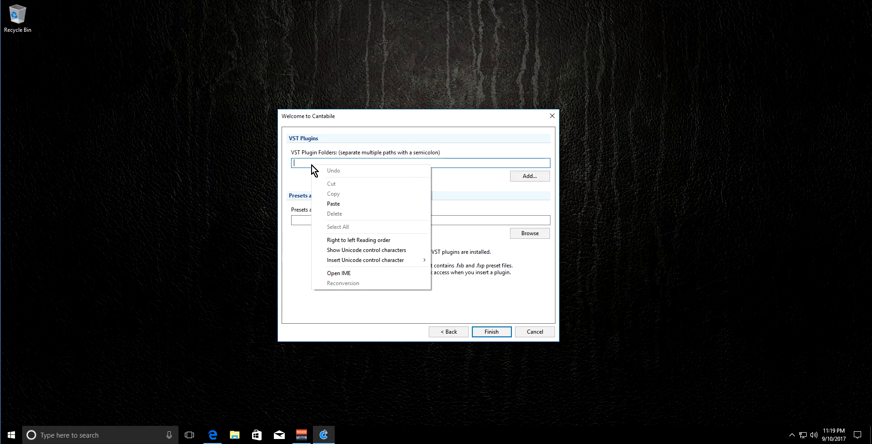
left_click(345, 204)
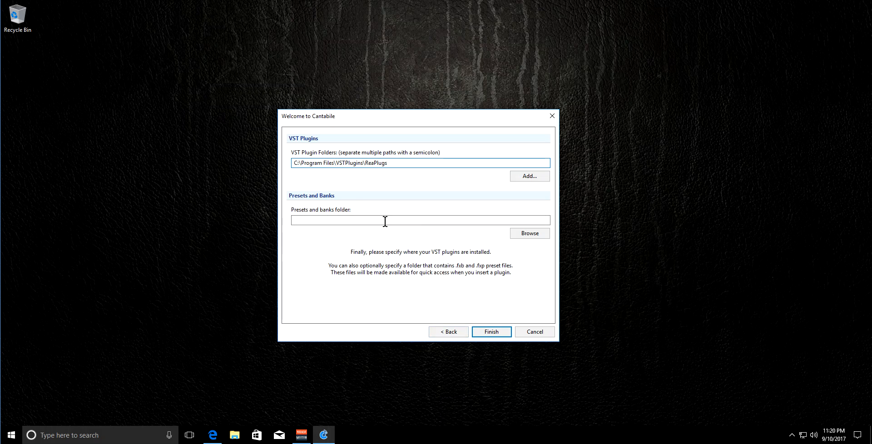
left_click(492, 332)
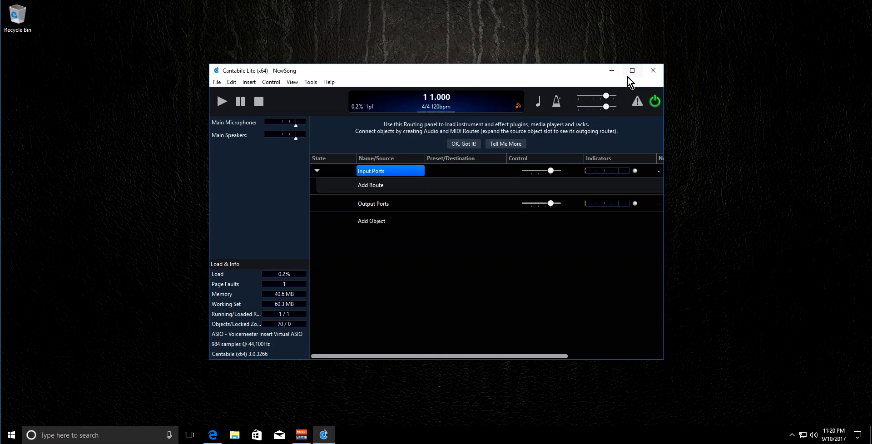
Switch to Voicemeeter, enable the patch inserts for in1 Left and in1 Right in its system settings, and minimise it again
left_click_drag(467, 71, 350, 75)
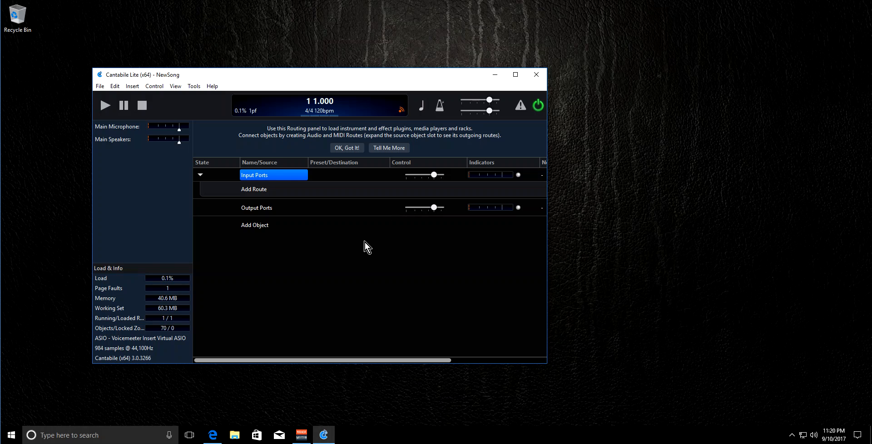
mouse_move(306, 439)
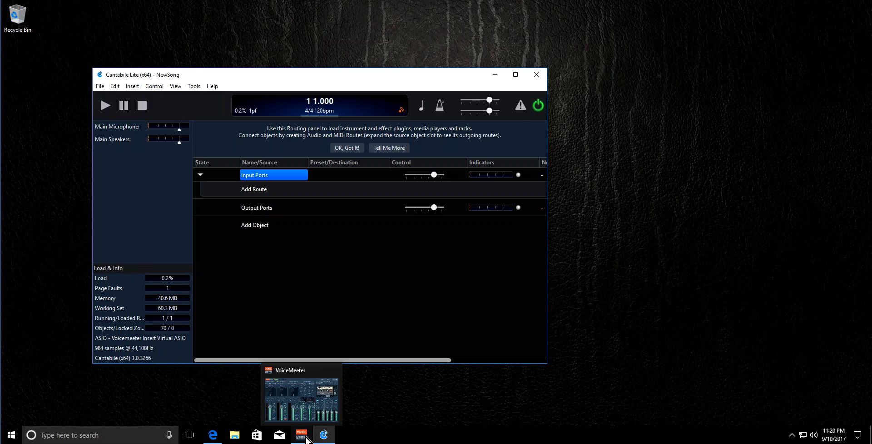
left_click(306, 438)
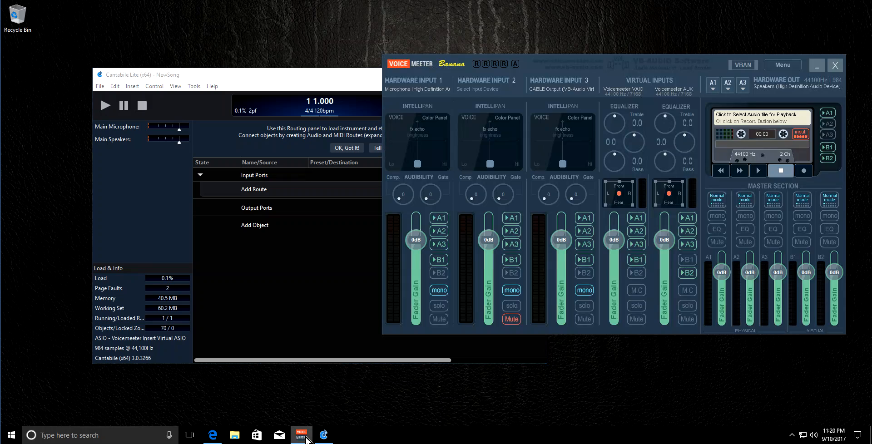
left_click(777, 68)
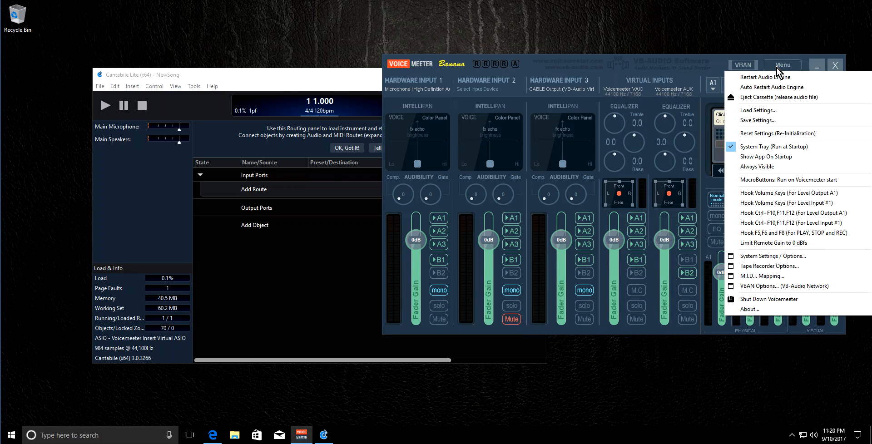
left_click(824, 256)
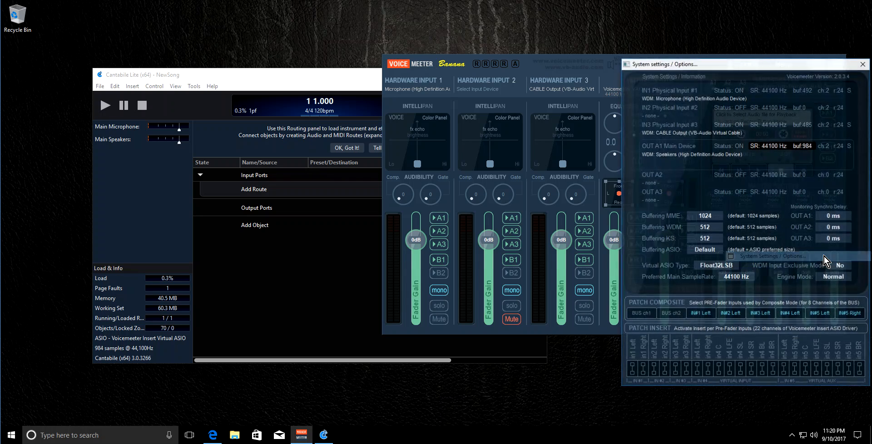
left_click_drag(764, 67, 701, 69)
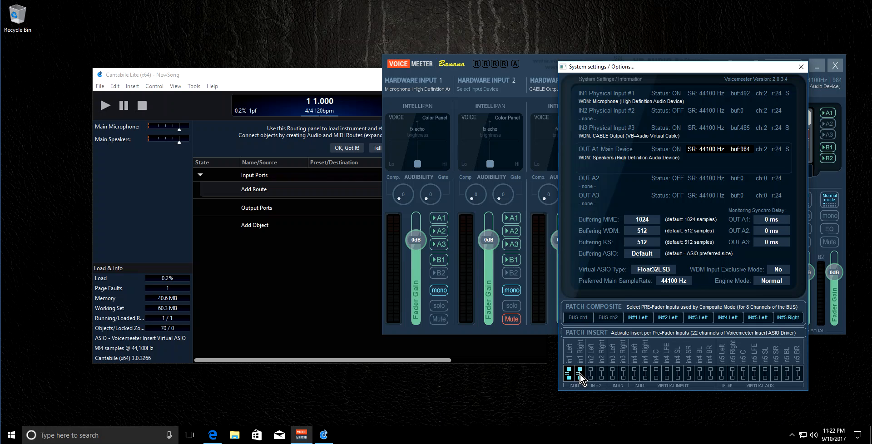
left_click(801, 67)
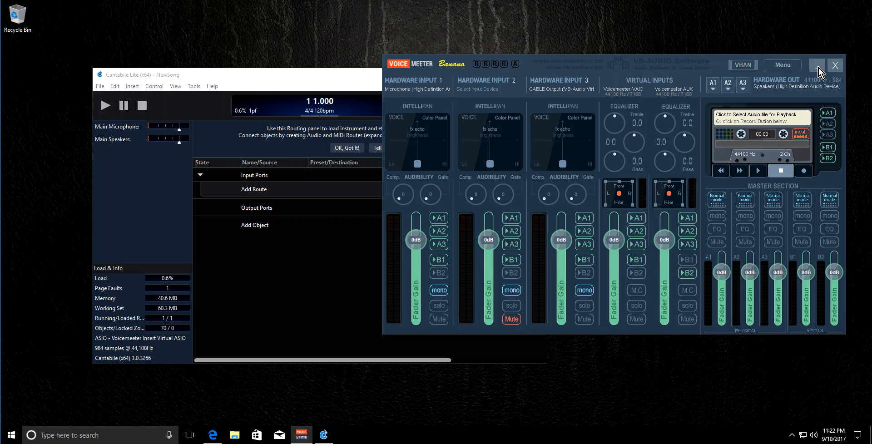
left_click(816, 65)
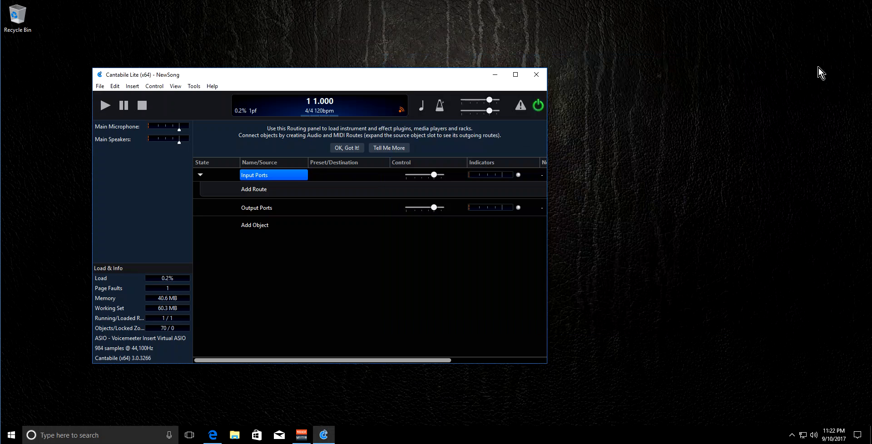
Widen the Cantabile window until the Notes column fits and reposition it near the middle of the desktop
left_click_drag(318, 85, 452, 67)
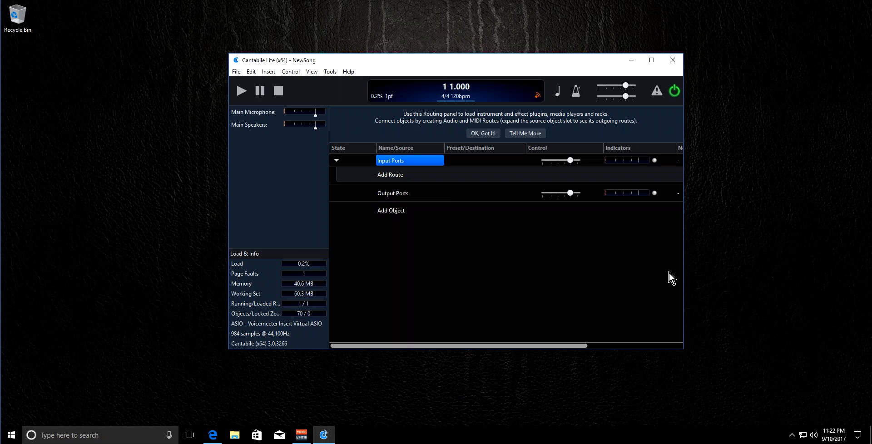
left_click_drag(684, 260, 846, 259)
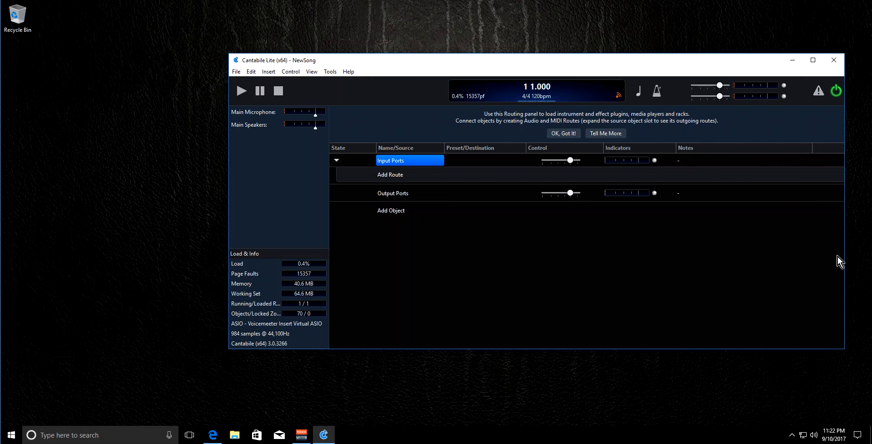
left_click_drag(425, 58, 362, 59)
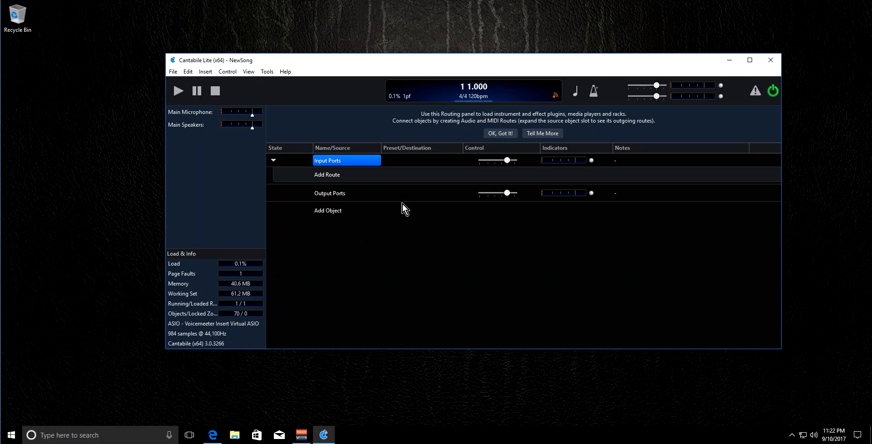
Add a route from the Main Microphone input port to Output Port - Main Speakers
left_click(331, 178)
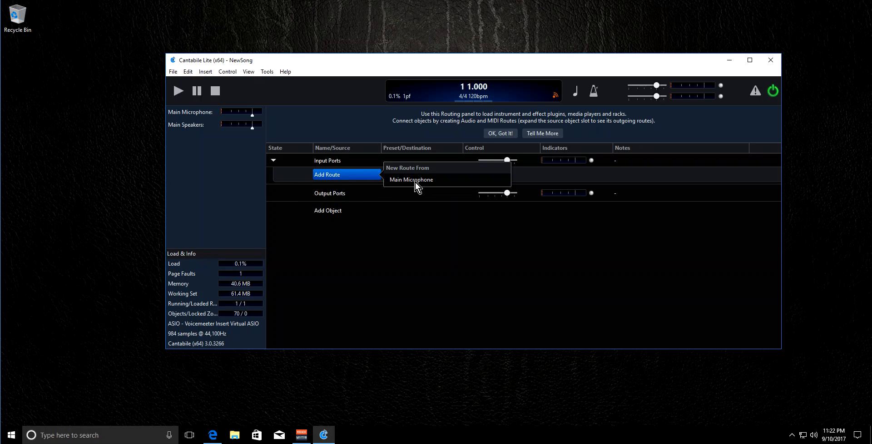
left_click(341, 164)
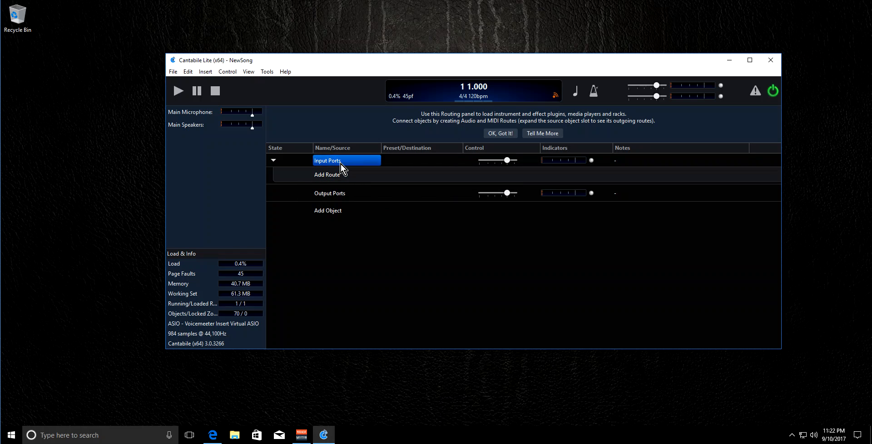
left_click(339, 176)
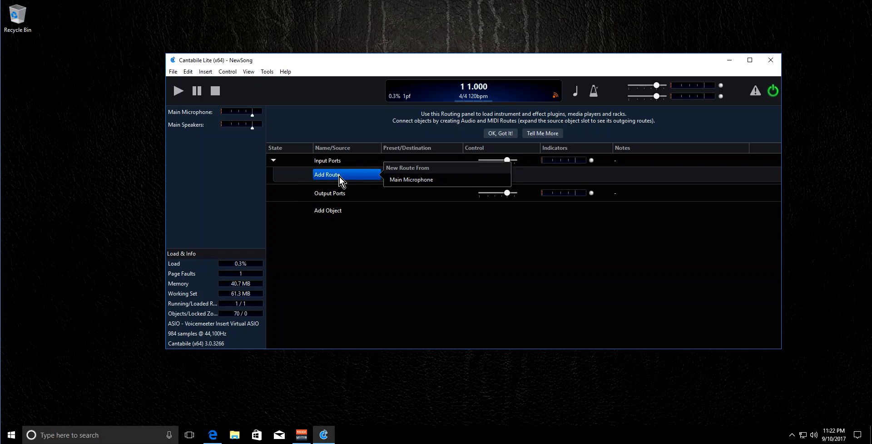
left_click(412, 180)
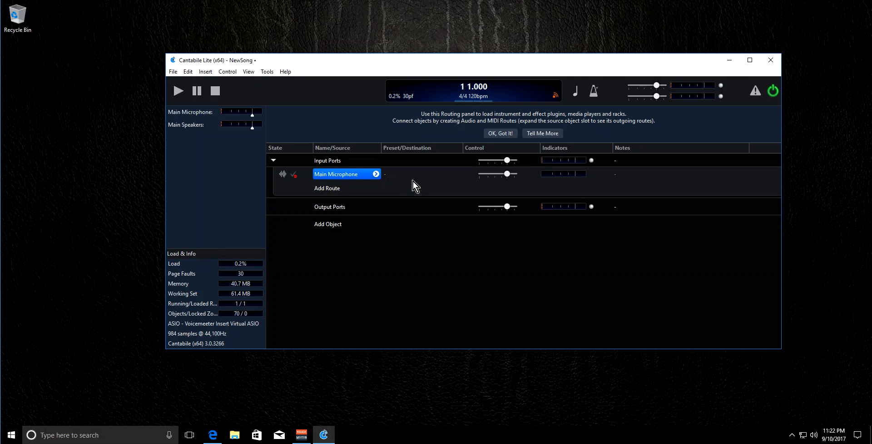
left_click(400, 177)
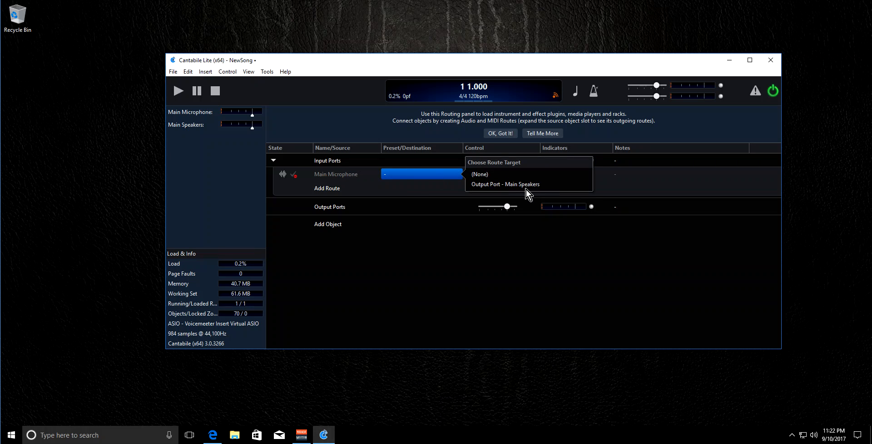
left_click(497, 184)
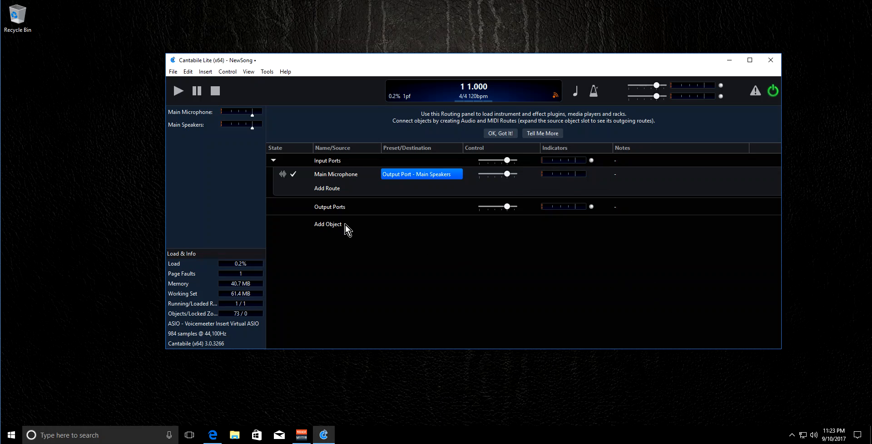
left_click(325, 206)
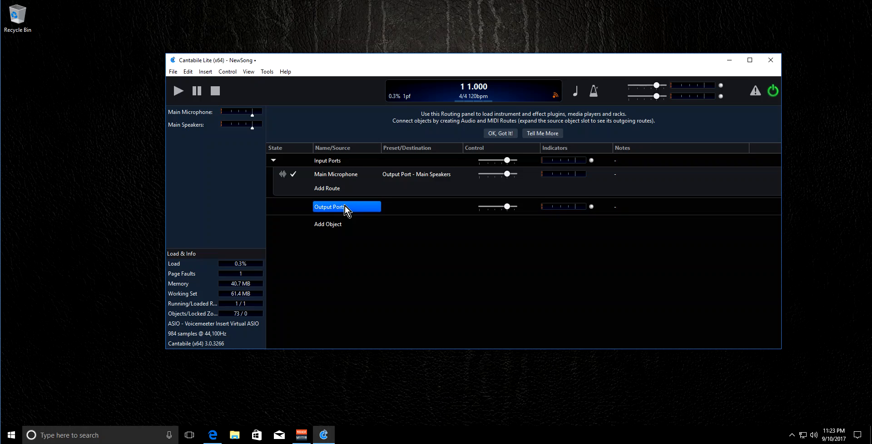
left_click(328, 225)
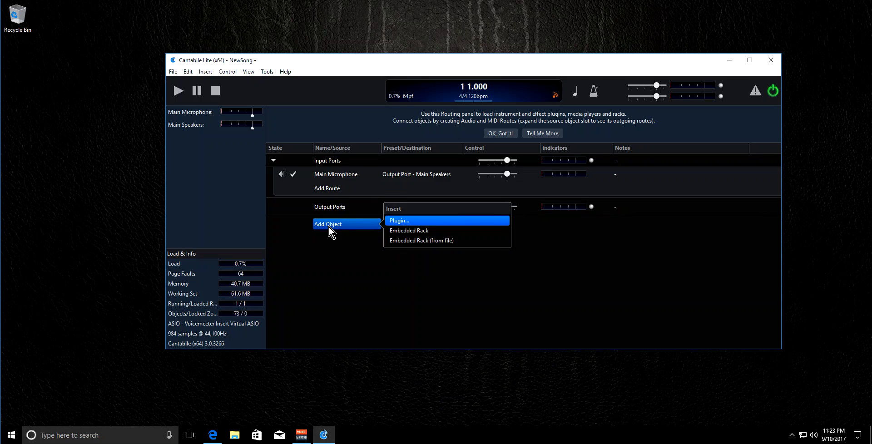
left_click(438, 282)
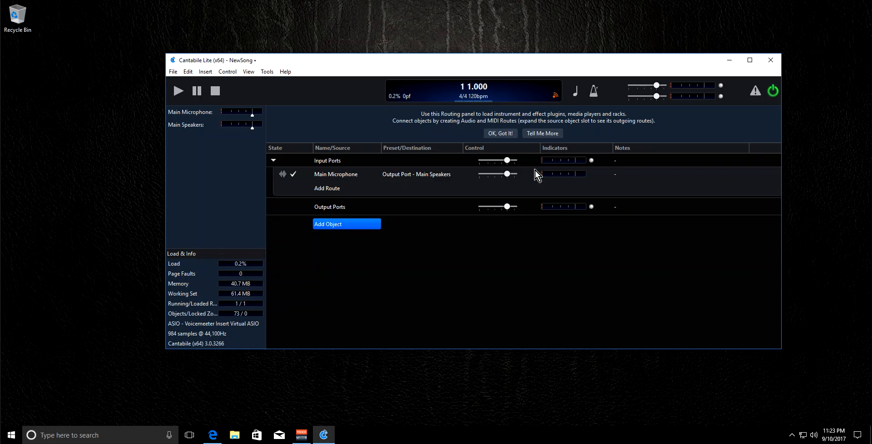
Insert the reaeq-standalone plugin as a new object and route Main Microphone to its Stereo In
left_click(338, 226)
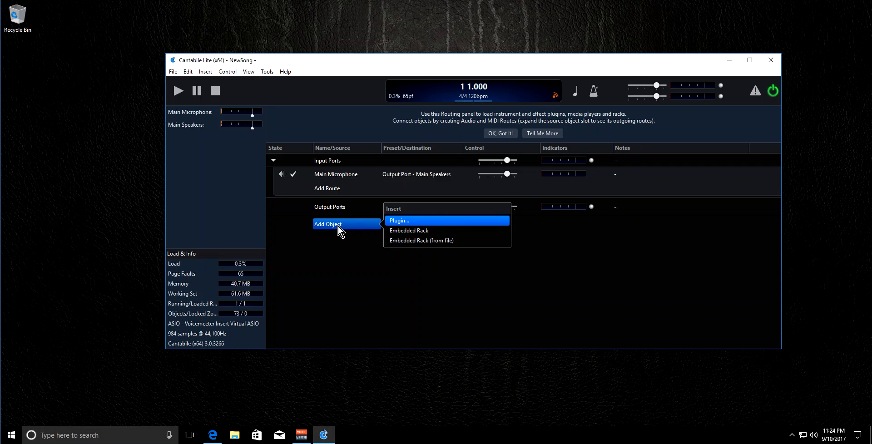
left_click(421, 220)
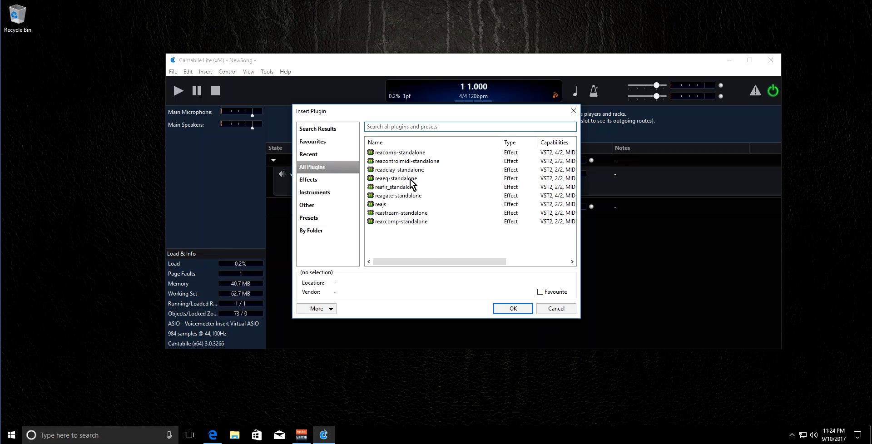
double_click(395, 178)
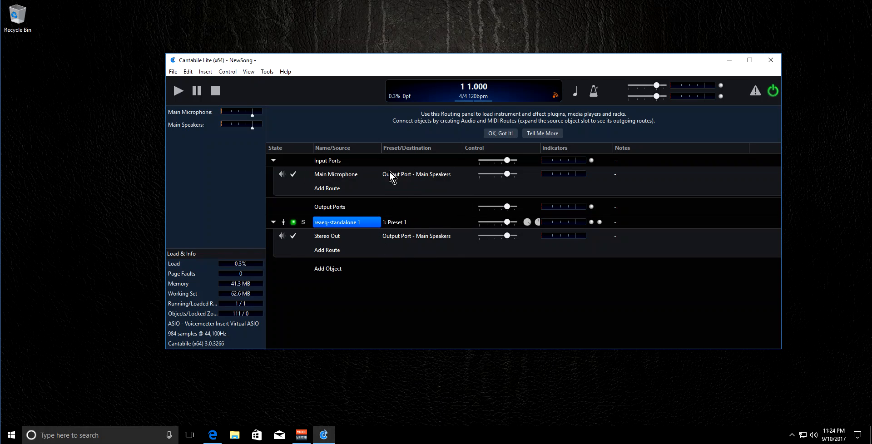
left_click(423, 177)
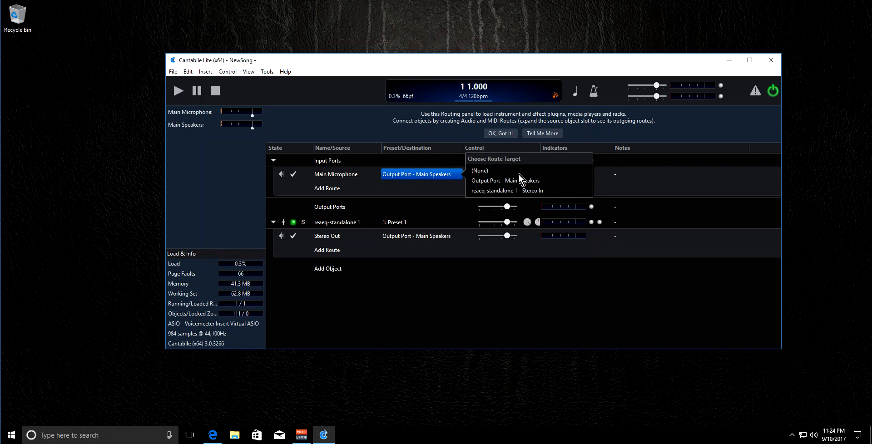
left_click(497, 195)
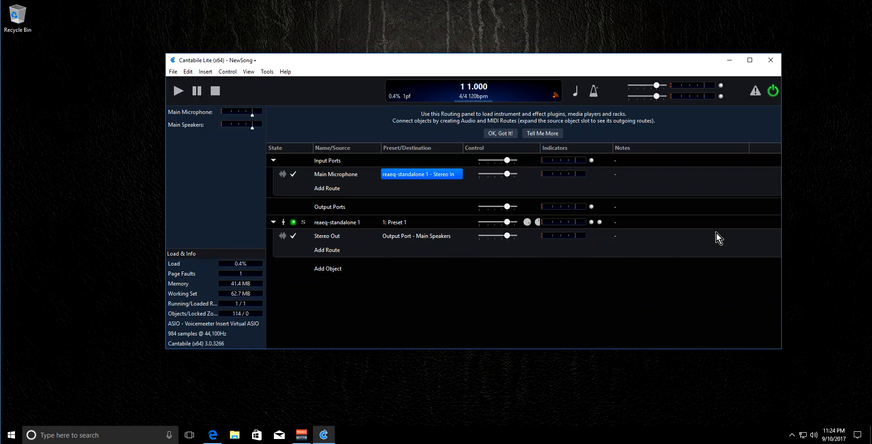
Widen the Cantabile window and its Control column until the plugin's three control knobs fit
left_click_drag(780, 217, 810, 217)
left_click_drag(541, 152, 572, 148)
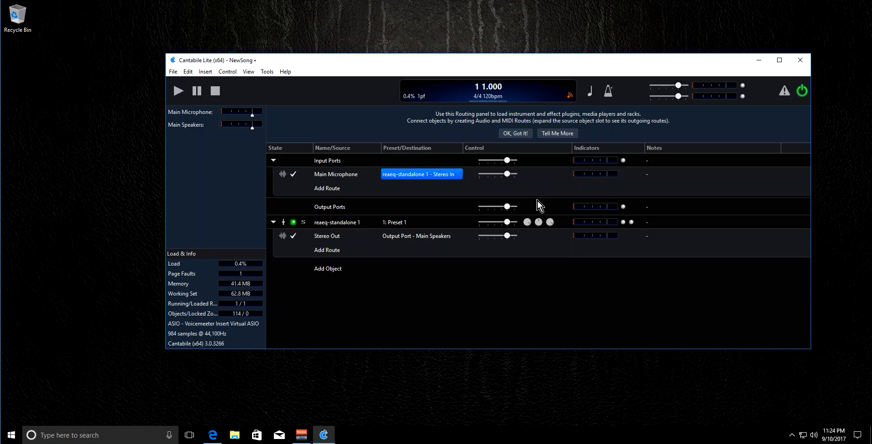
Open the reaeq-standalone 1 editor and arrange it beside the already configured ReaEQ editor for comparison
double_click(341, 225)
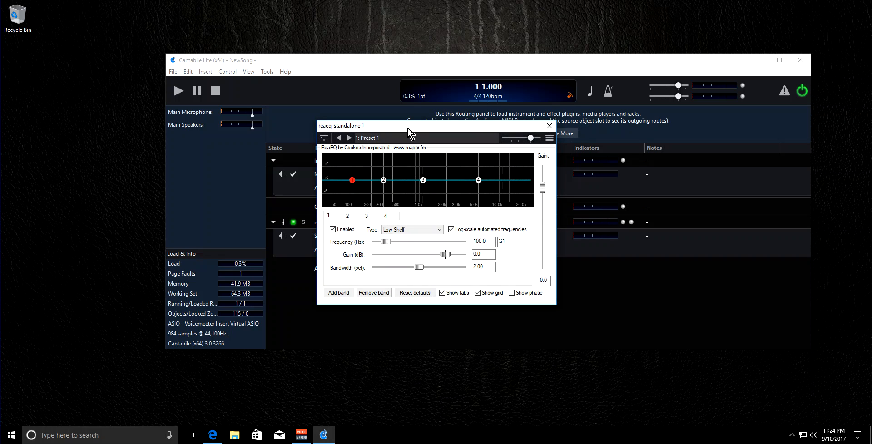
left_click_drag(407, 129, 392, 198)
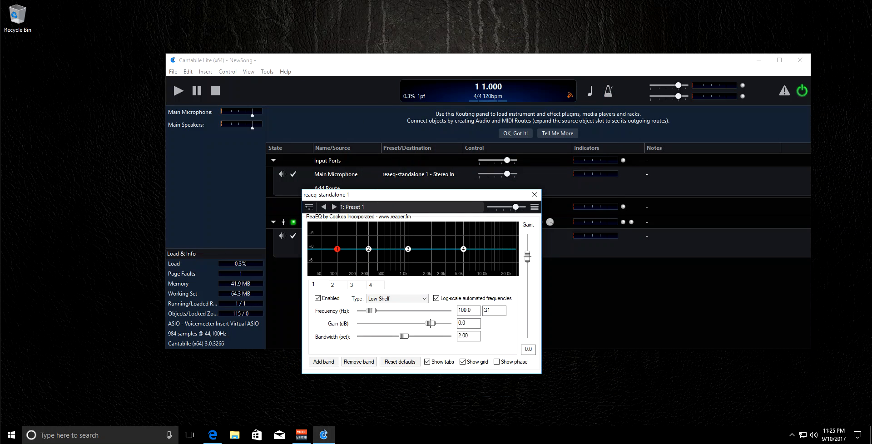
left_click_drag(719, 118, 726, 36)
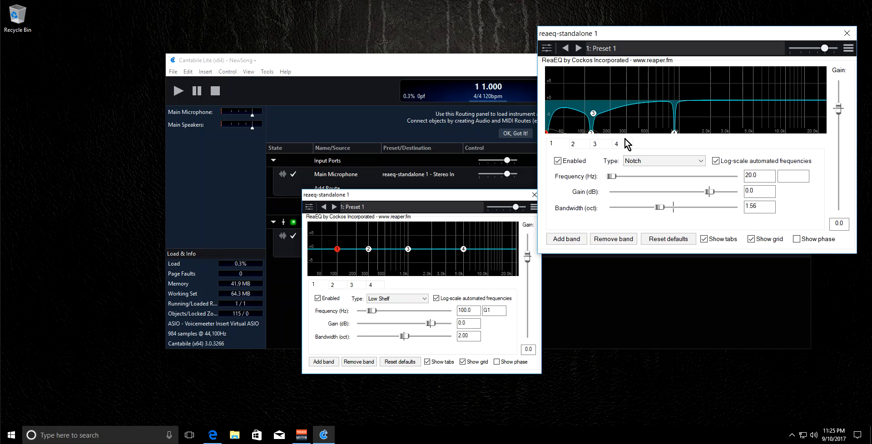
Try lowering band 1's gain in the flat ReaEQ editor and bring it back to -0.0 dB
mouse_move(548, 132)
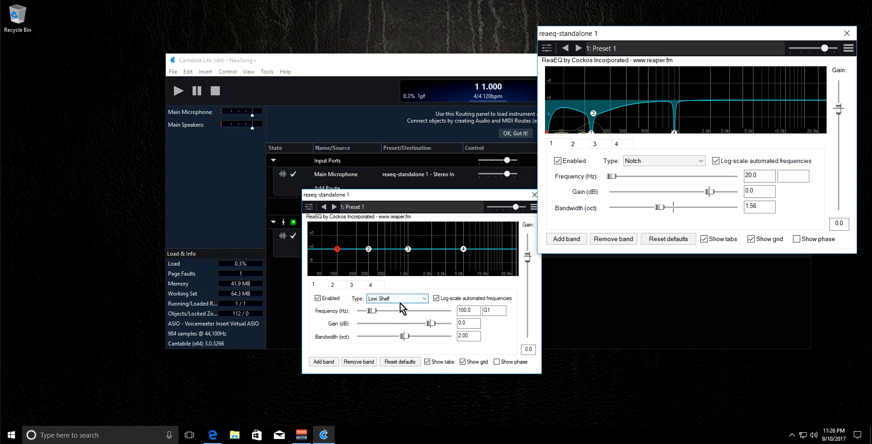
mouse_move(428, 324)
left_mouse_down()
mouse_move(402, 328)
mouse_move(413, 328)
left_mouse_up()
left_click_drag(419, 331, 424, 330)
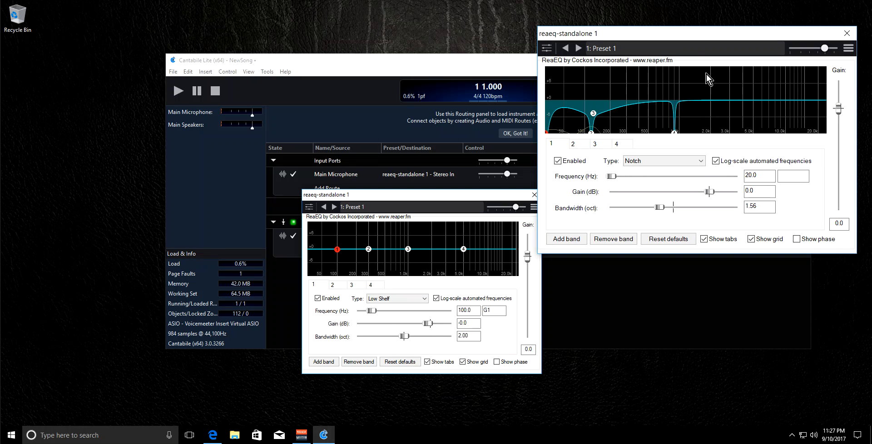
Move the configured ReaEQ editor over the Cantabile window and review the filter types available for band 1
left_click_drag(670, 41, 418, 170)
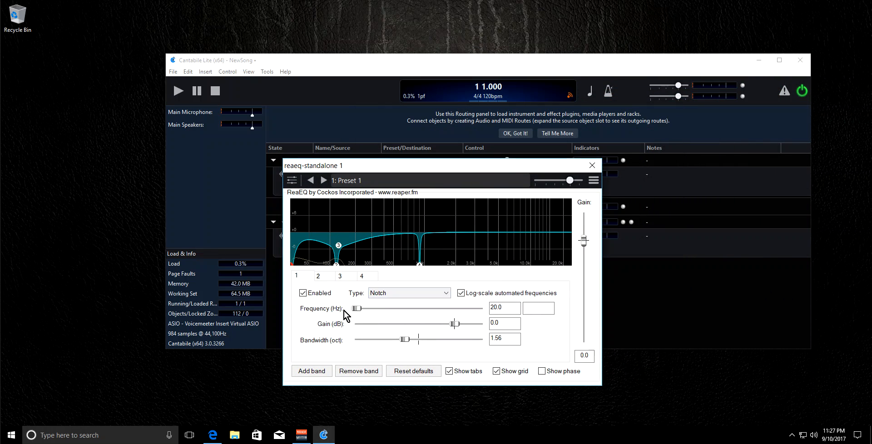
left_click(446, 293)
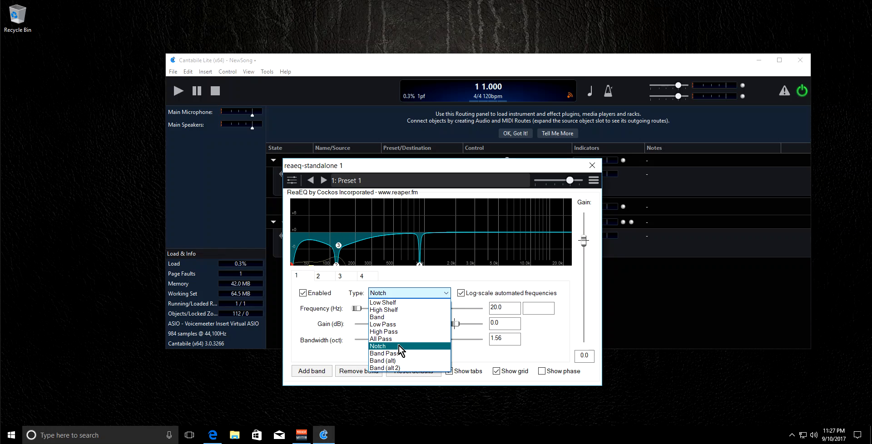
left_click(481, 271)
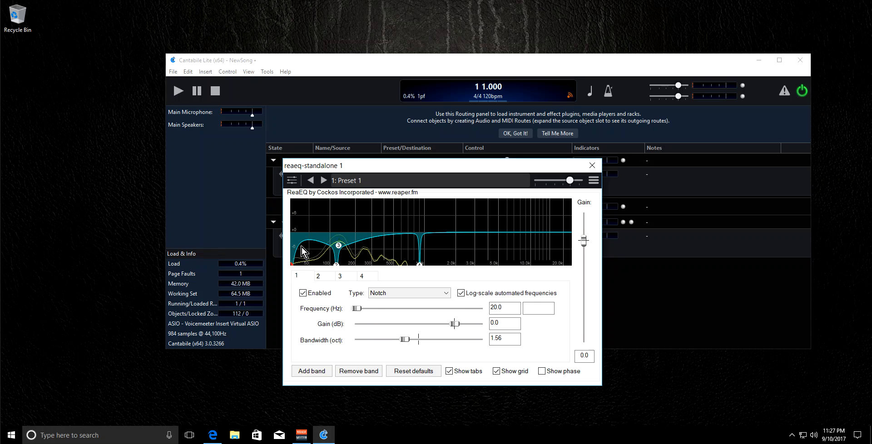
Try a bandwidth of 0.82 octaves on band 1 of the configured ReaEQ, and restore it to 1.56
left_click_drag(405, 339, 381, 342)
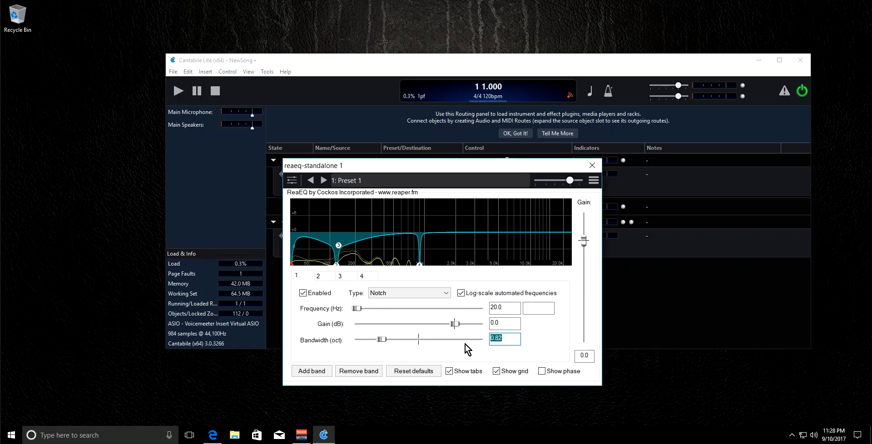
type("1.56")
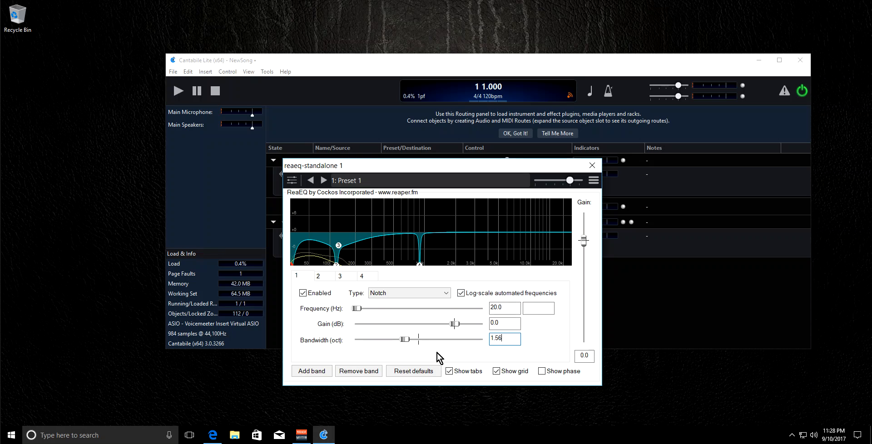
Examine the settings of bands 2, 3 and 4 in the configured ReaEQ and the filter types available for band 3
left_click(324, 277)
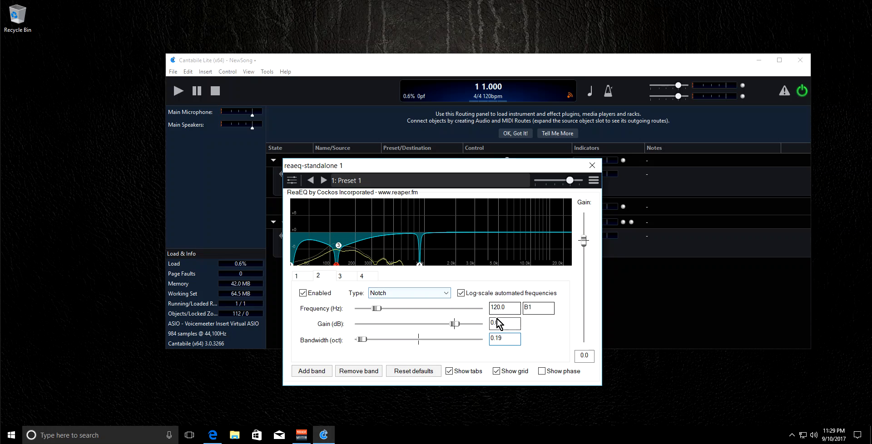
left_click(341, 277)
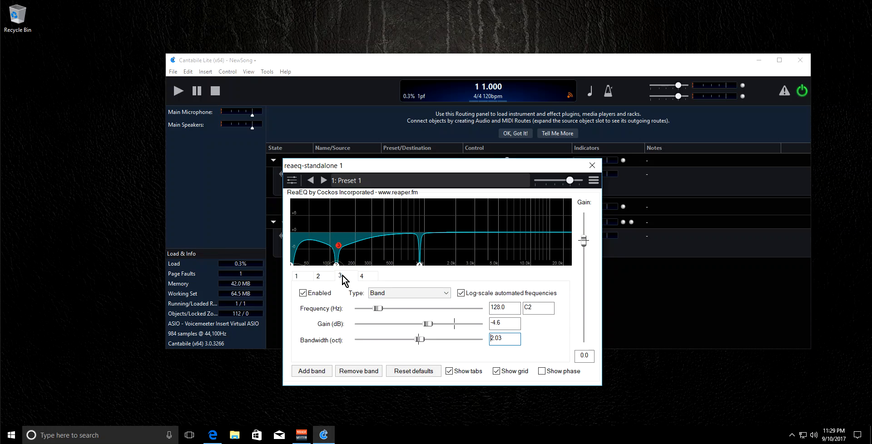
left_click(365, 276)
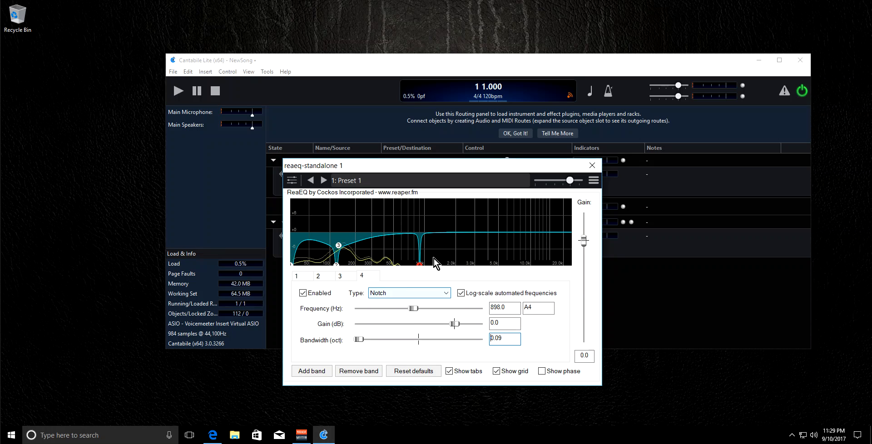
left_click(341, 275)
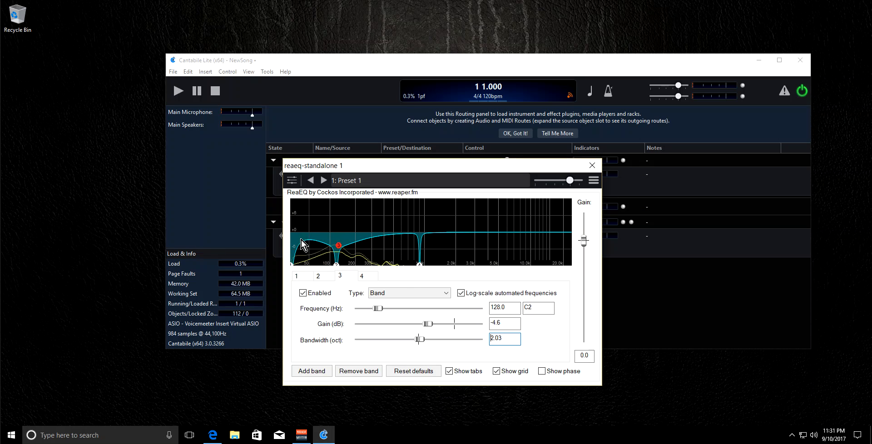
left_click(445, 293)
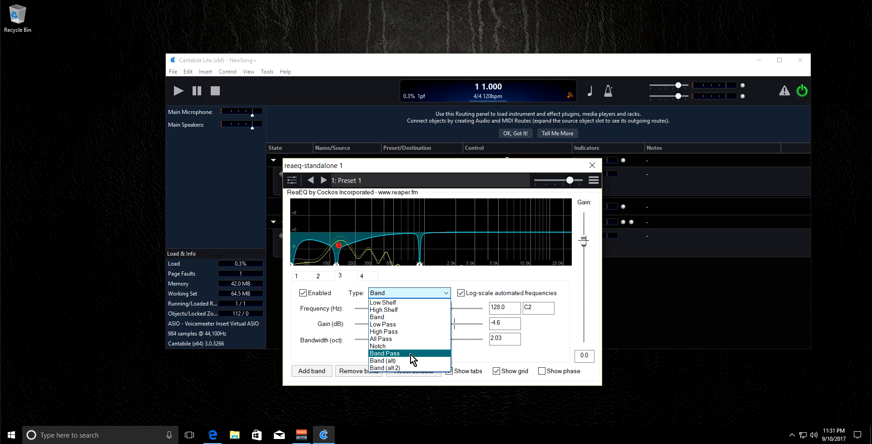
left_click(459, 279)
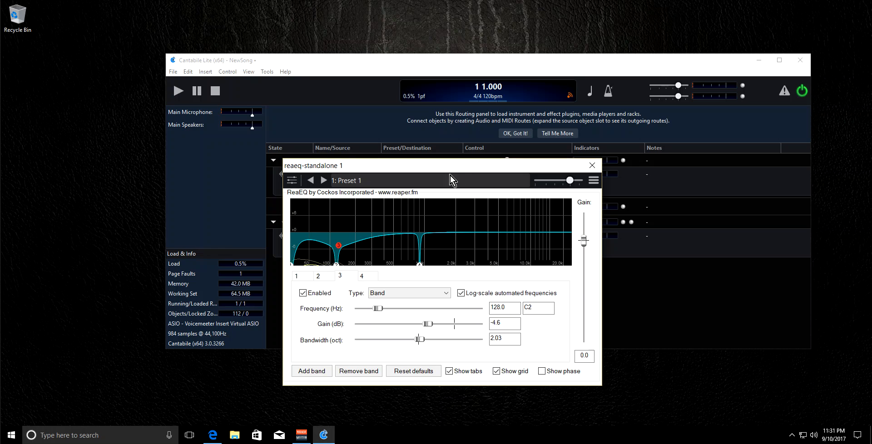
Close the configured ReaEQ editor and set band 1 of the flat one to a Notch filter with a 0.25 octave bandwidth
left_click(593, 165)
left_click_drag(412, 198, 511, 160)
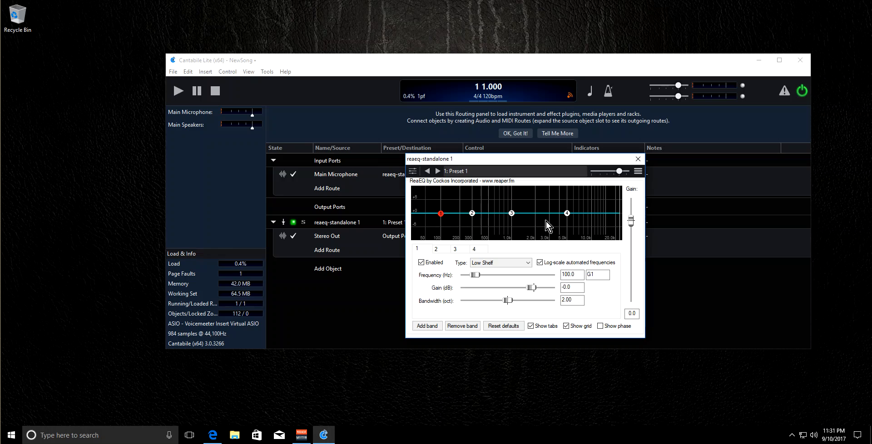
left_click(522, 261)
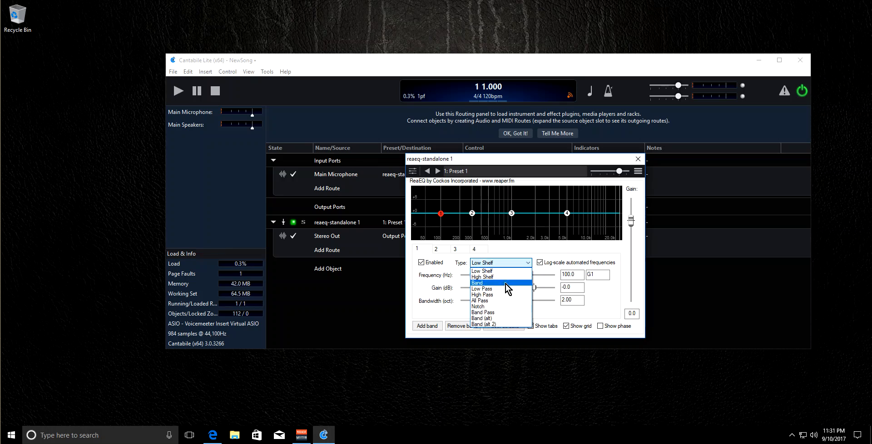
left_click(497, 305)
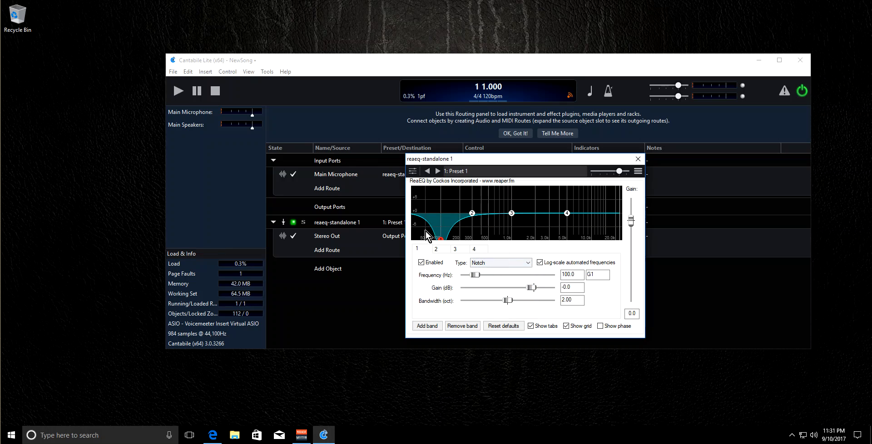
left_click_drag(509, 300, 470, 300)
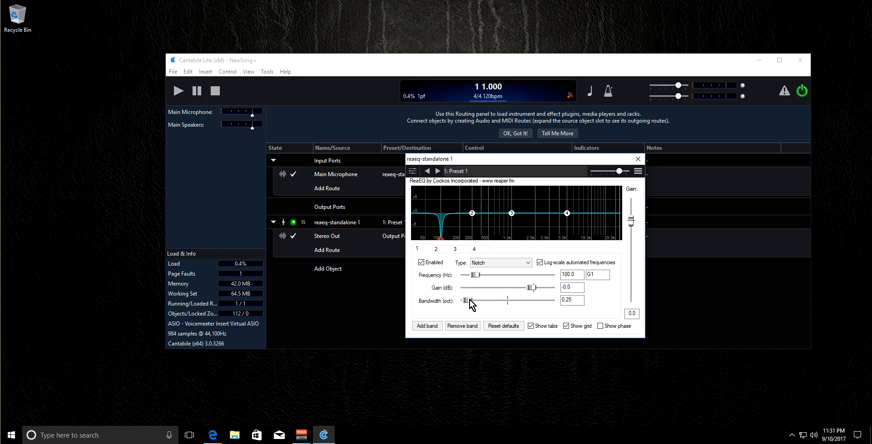
Set ReaEQ band 4 to a Notch filter with a 0.21 octave bandwidth at 887.8 Hz
left_click(474, 248)
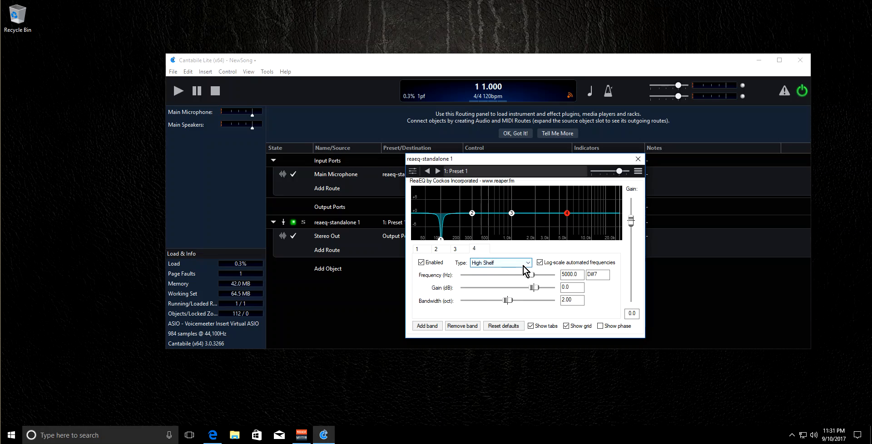
left_click(523, 265)
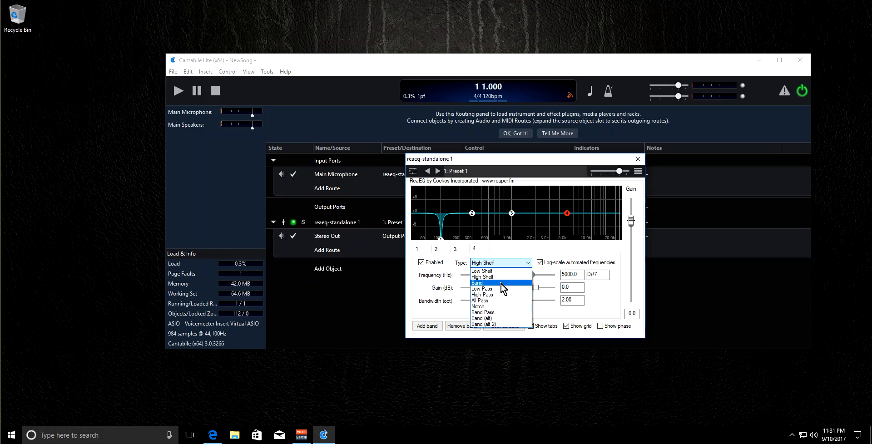
left_click(495, 306)
left_click_drag(508, 301, 470, 308)
left_click_drag(529, 273, 504, 277)
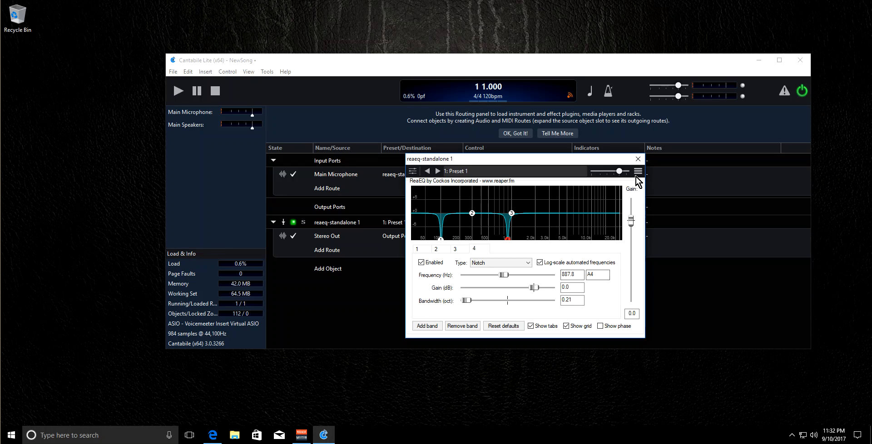
Close the ReaEQ editor and insert the reafir_standalone plugin as a new object
left_click(638, 159)
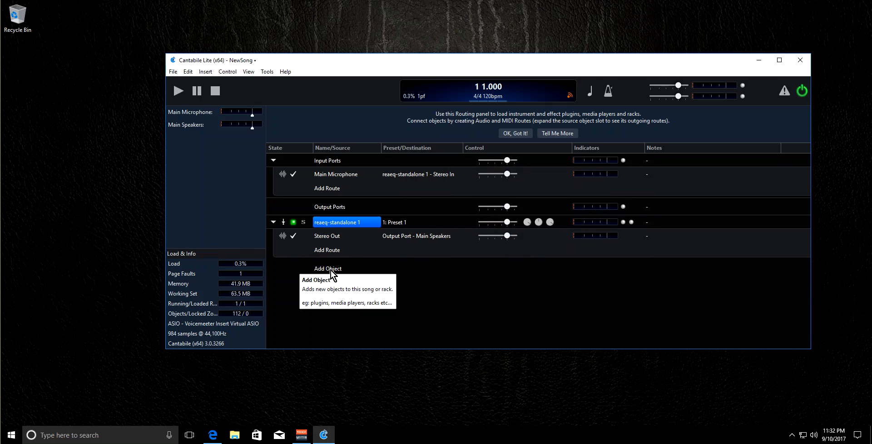
left_click(331, 271)
left_click(407, 263)
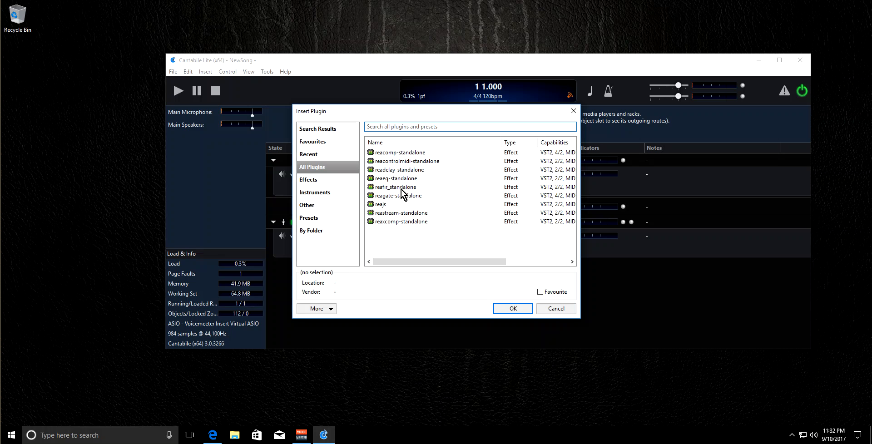
double_click(401, 190)
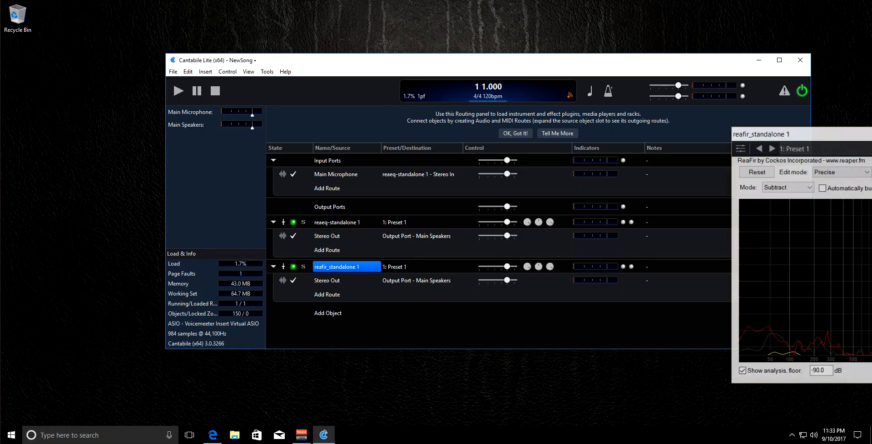
Bring the configured ReaFir editor into view to examine its Subtract noise profile, and close it
left_click_drag(799, 88, 522, 84)
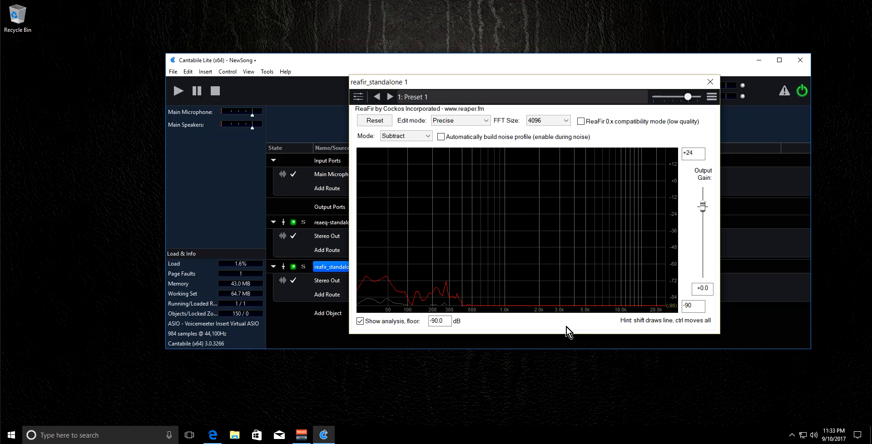
left_click(710, 82)
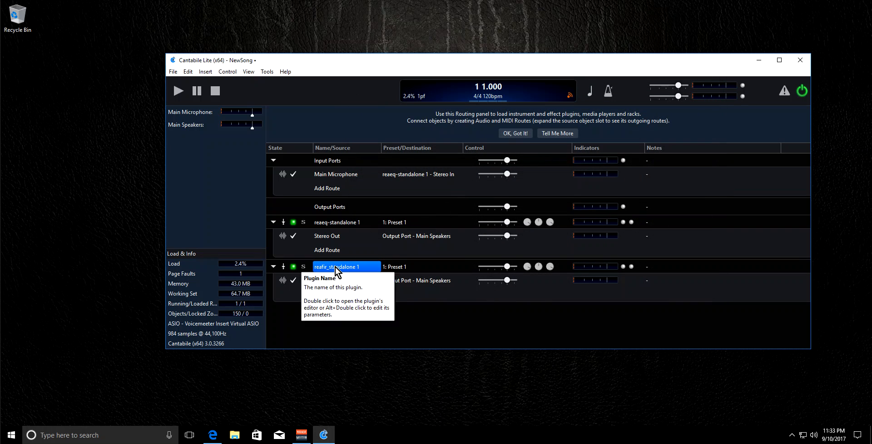
Open the reafir_standalone 1 editor, set its mode to Subtract and enable automatic noise profile building
double_click(335, 267)
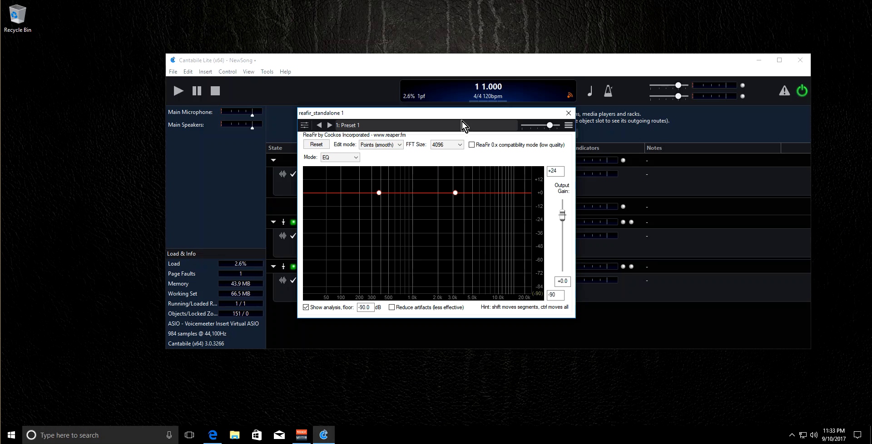
left_click_drag(462, 113, 555, 158)
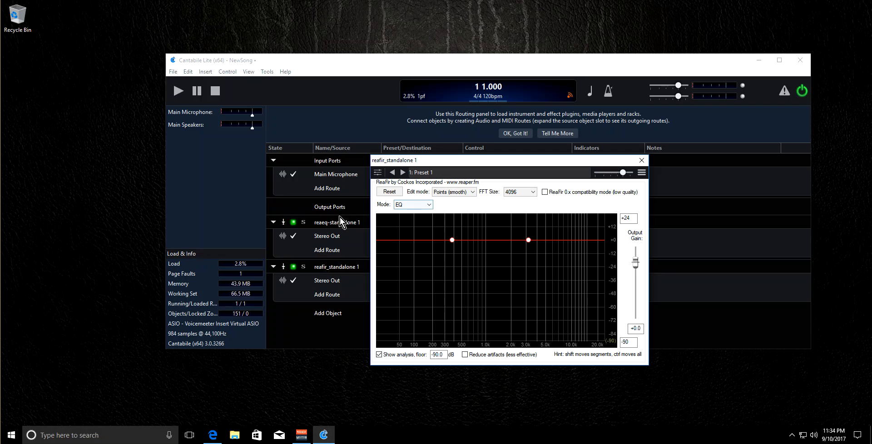
left_click(429, 205)
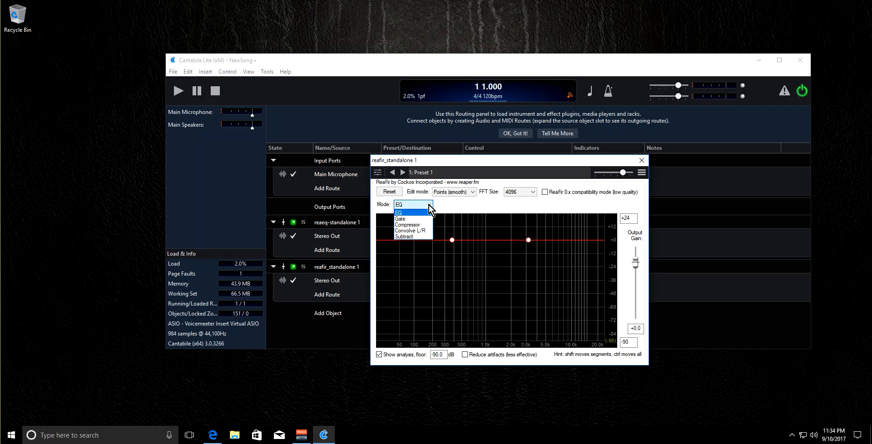
left_click(410, 236)
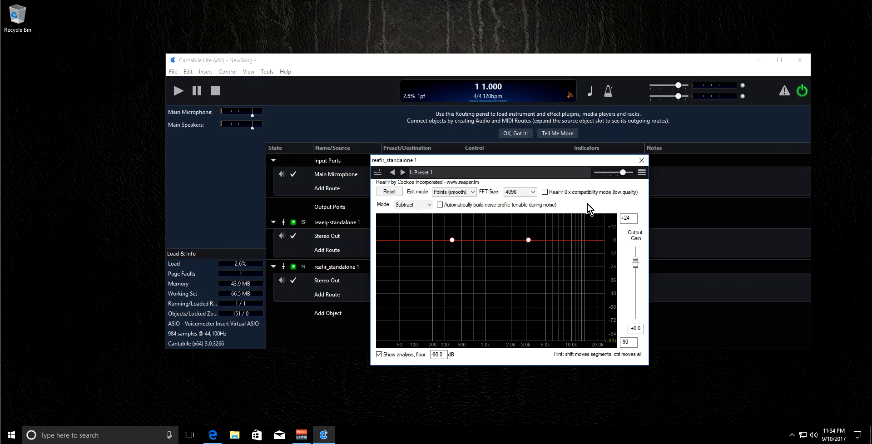
left_click(440, 205)
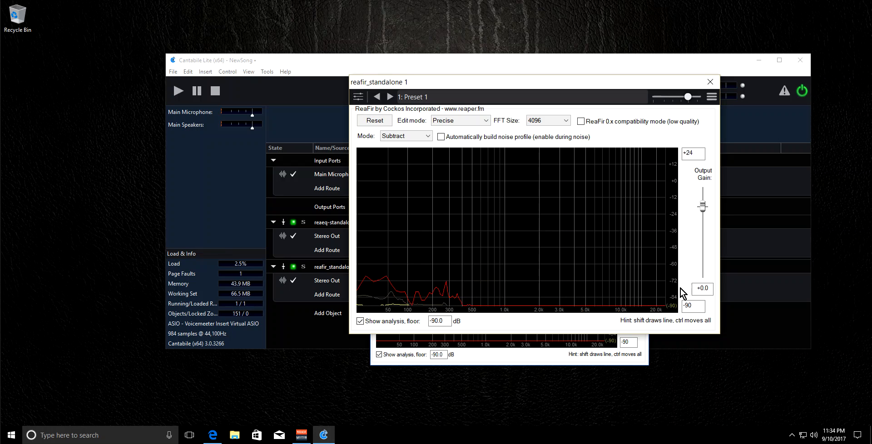
Reposition the configured ReaFir editor and compare its noise profile with the live microphone signal
left_click_drag(596, 87, 587, 127)
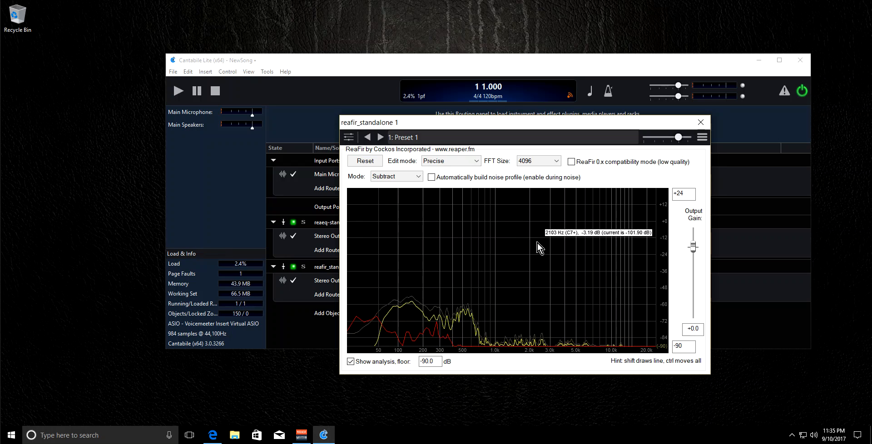
Move the configured ReaFir editor aside and examine its available FFT sizes, keeping 4096 selected
left_click_drag(501, 126, 596, 130)
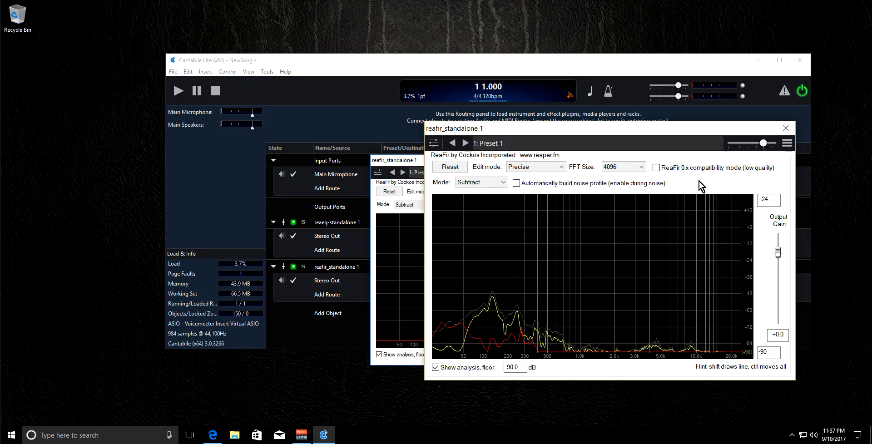
left_click(643, 167)
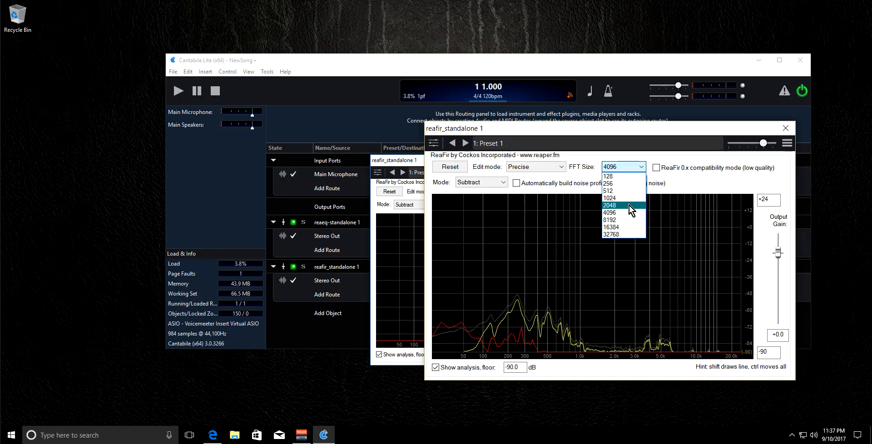
left_click(695, 185)
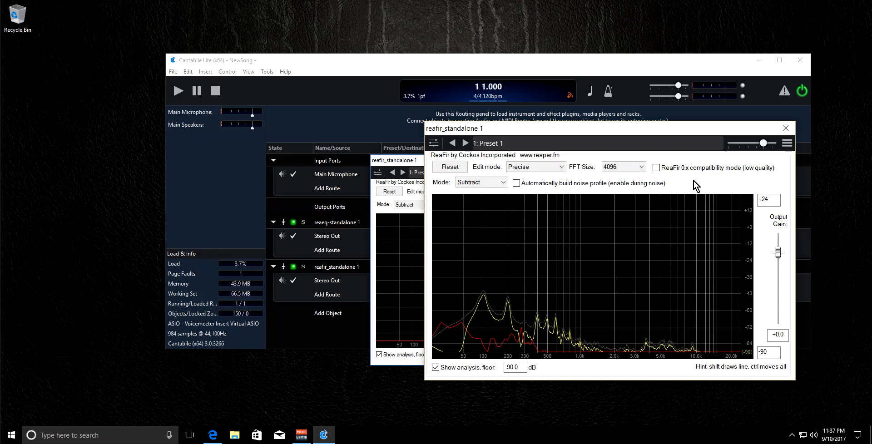
left_click(632, 167)
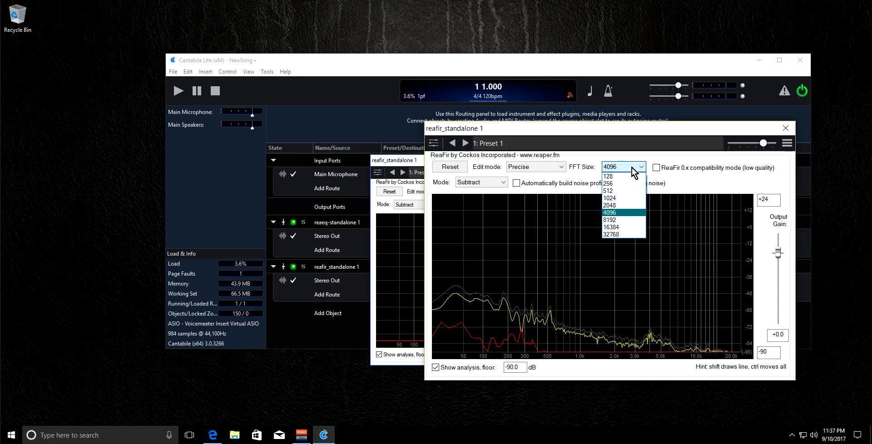
left_click(708, 185)
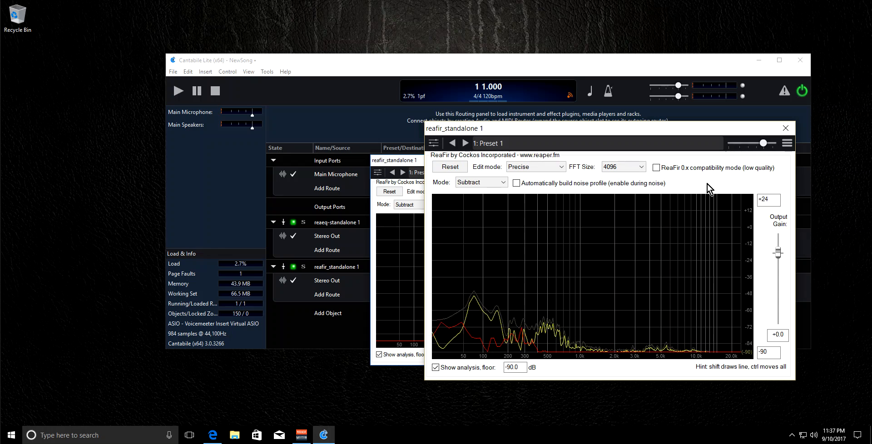
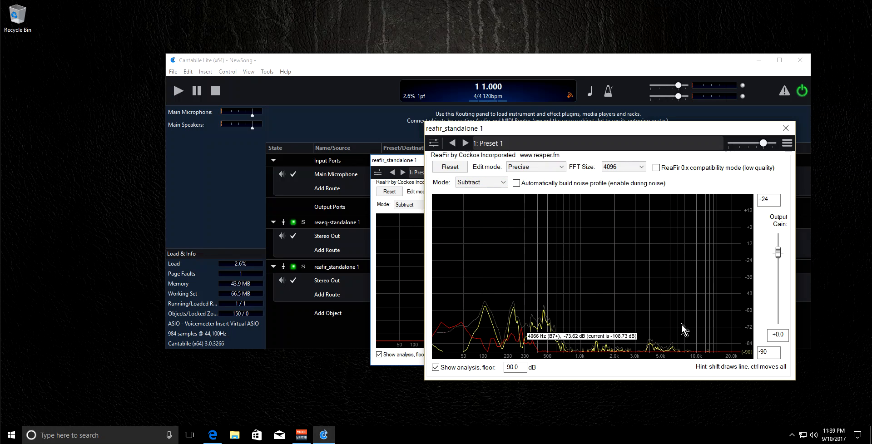
Close both ReaFir editors and route the reaeq-standalone 1 Stereo Out to reafir_standalone 1 - Stereo In
left_click(784, 128)
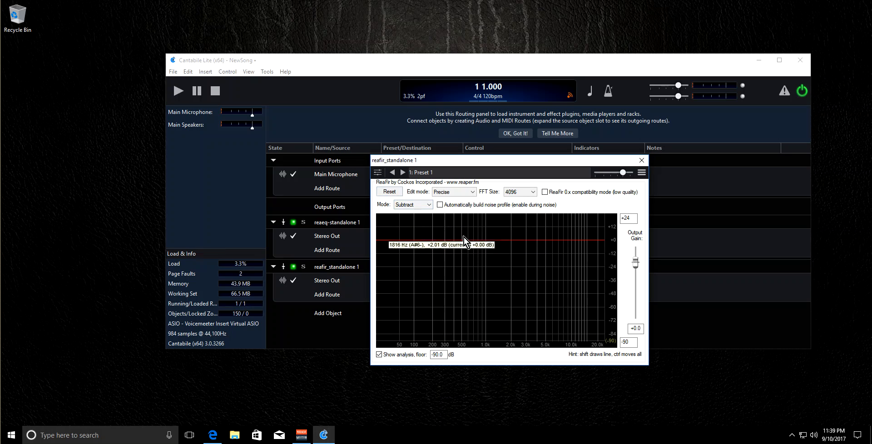
left_click(642, 161)
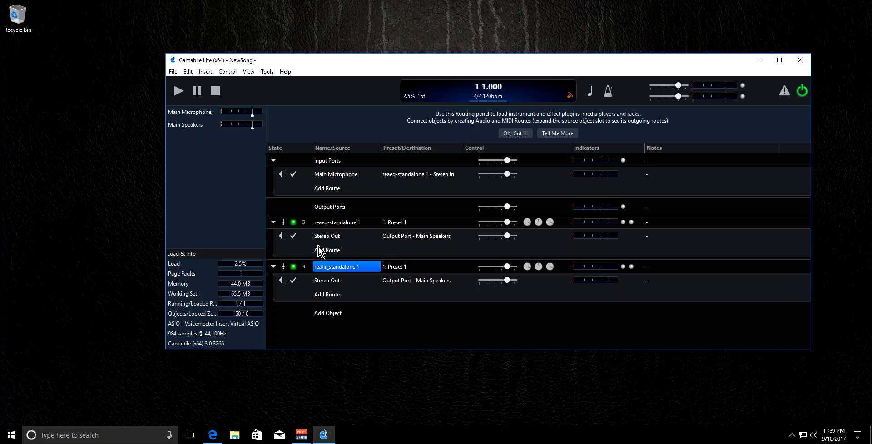
left_click(413, 238)
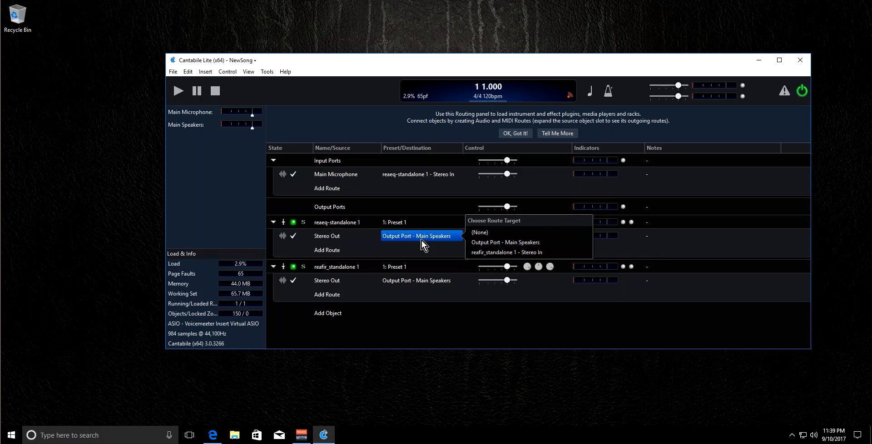
left_click(506, 255)
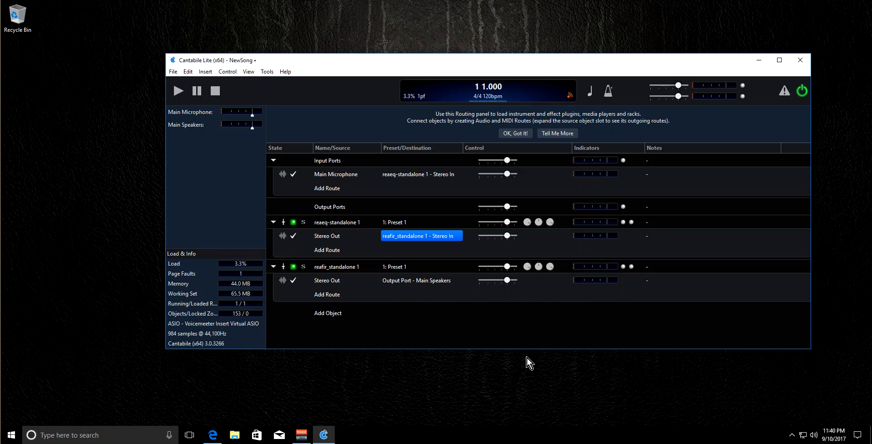
Enlarge the Cantabile window vertically and insert the reacomp-standalone plugin as a new object
left_click_drag(501, 349, 504, 429)
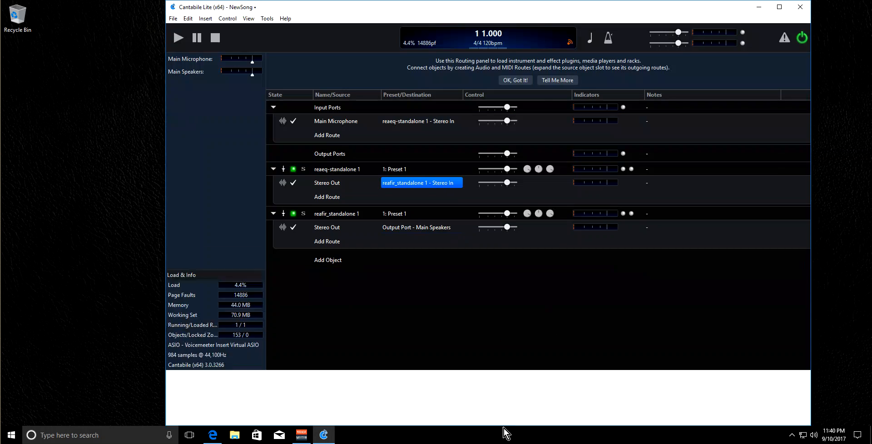
left_click(339, 262)
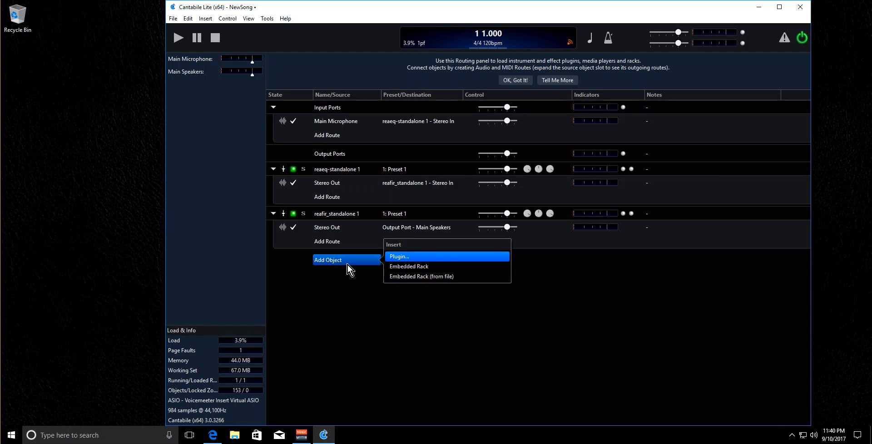
left_click(406, 257)
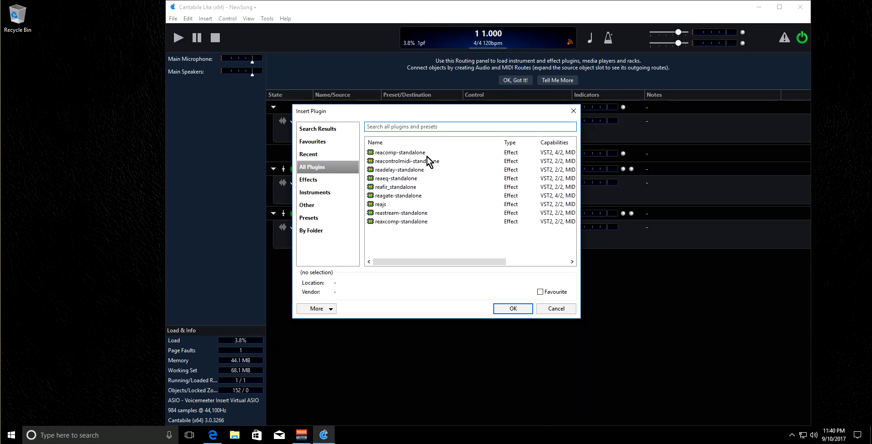
double_click(395, 155)
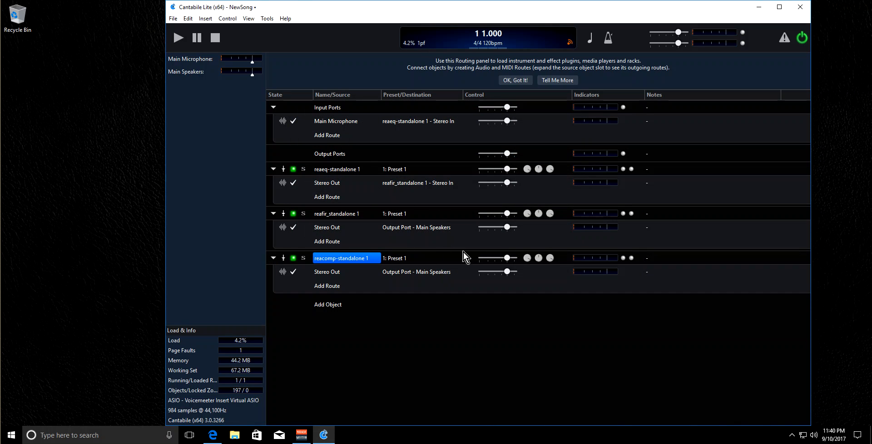
Route the reafir_standalone 1 Stereo Out to reacomp-standalone 1 - Stereo In 1
left_click(411, 227)
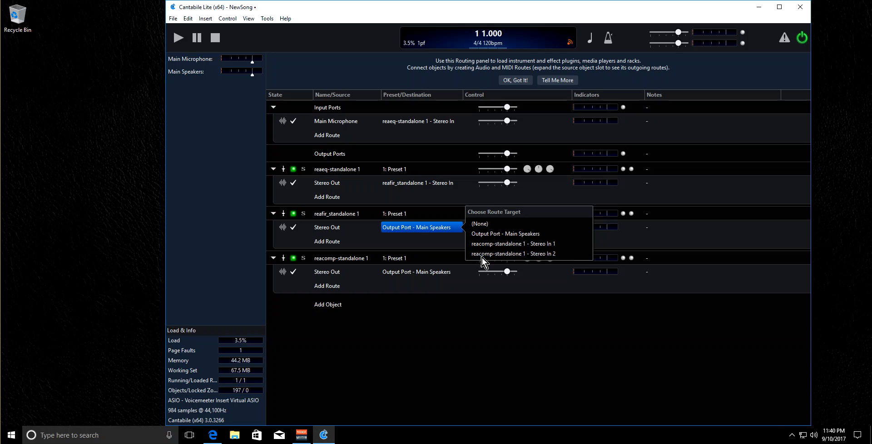
double_click(341, 259)
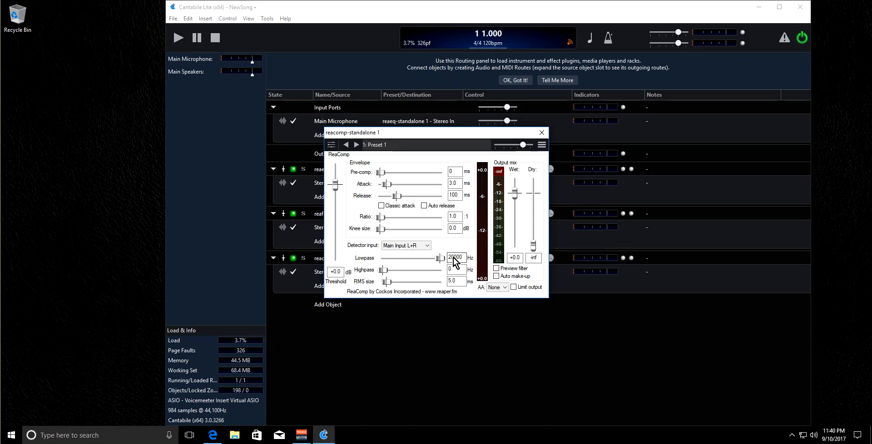
left_click(541, 133)
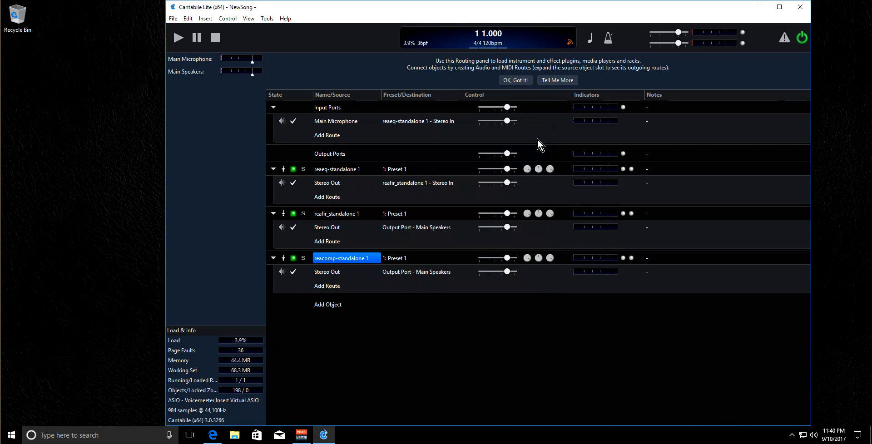
left_click(409, 228)
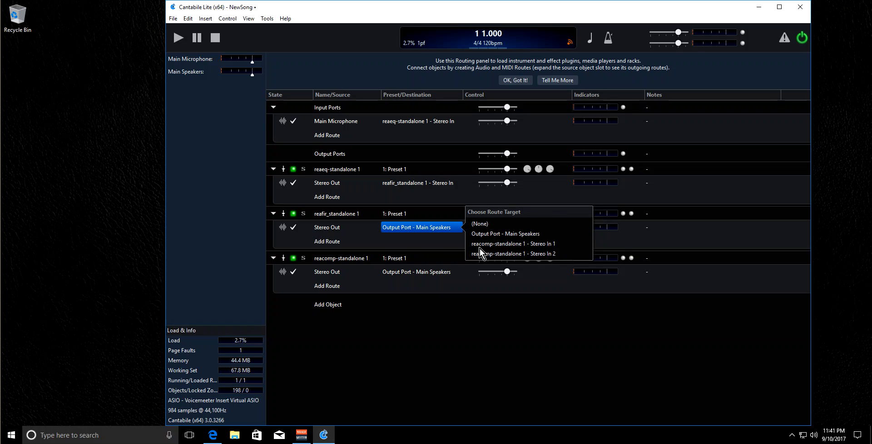
left_click(508, 244)
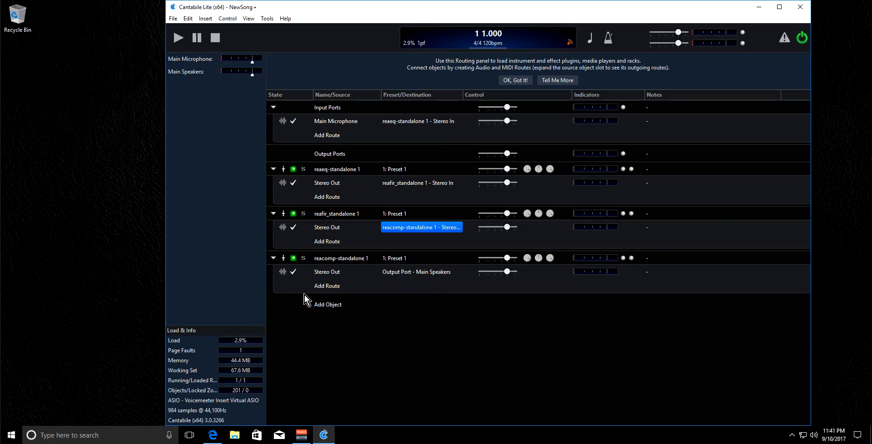
Open the reacomp-standalone 1 editor and compare it with the configured ReaComp editor's envelope, ratio and threshold settings and gain reduction meter
double_click(345, 260)
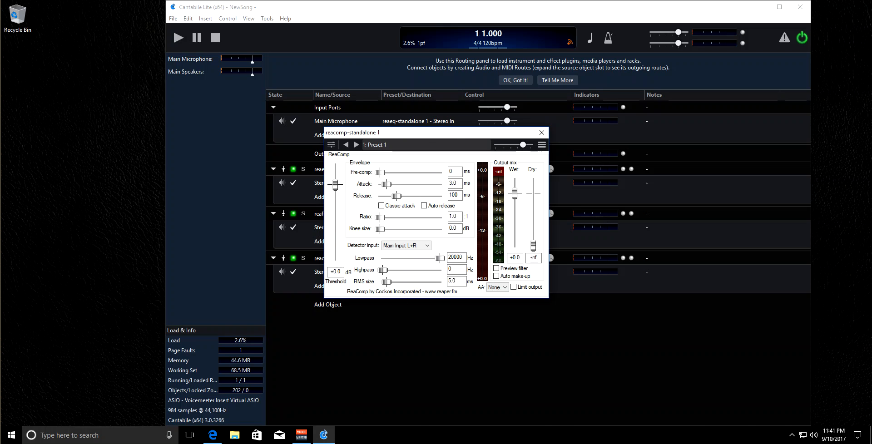
left_click_drag(496, 116, 456, 127)
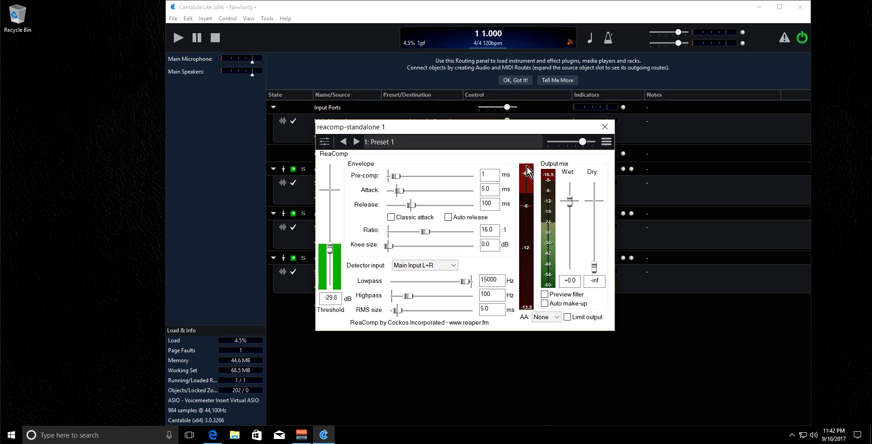
left_click(528, 191)
left_click(529, 216)
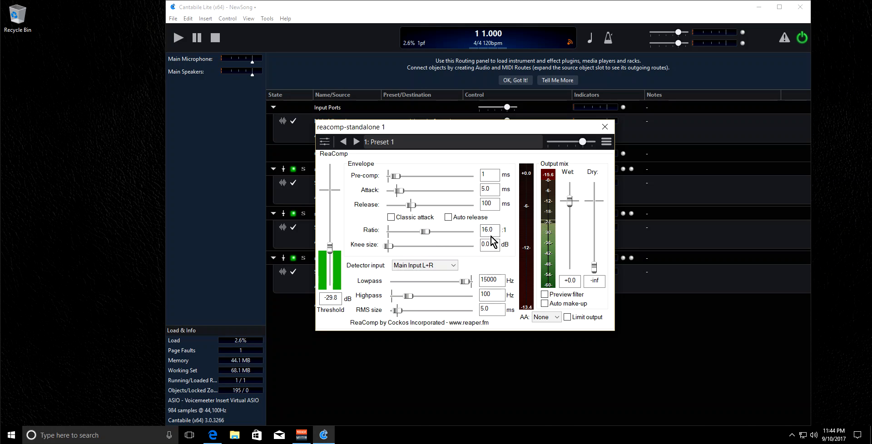
left_click_drag(411, 125, 609, 116)
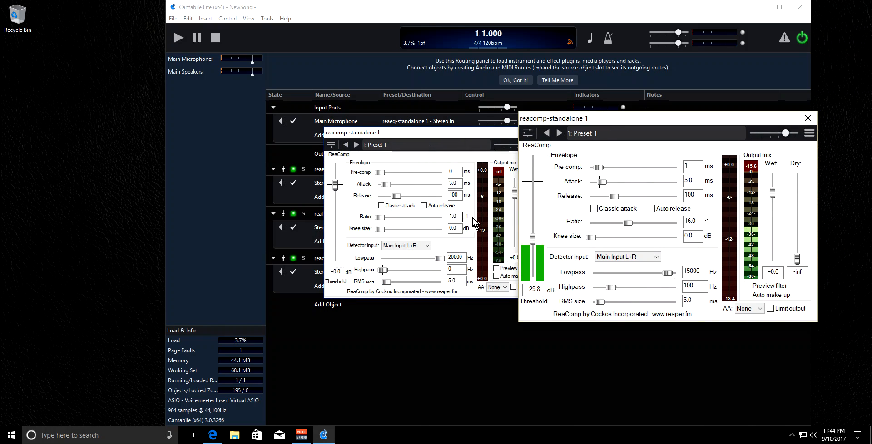
left_click_drag(687, 122, 475, 121)
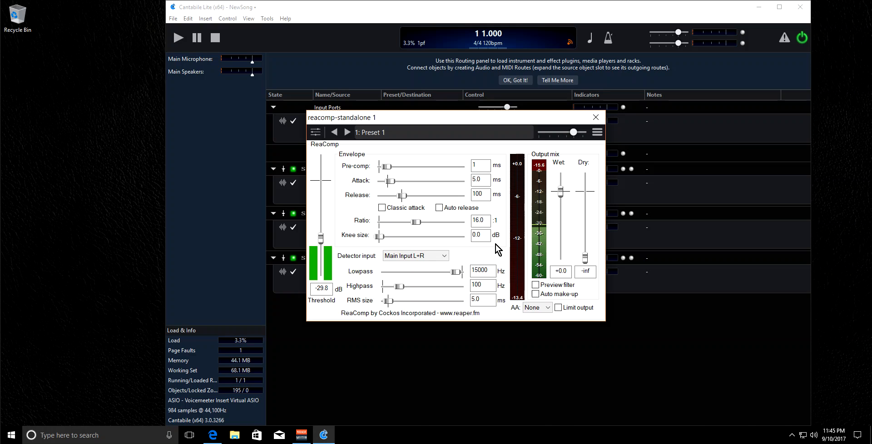
Place the configured ReaComp editor beside the default one and examine its detector input options, keeping Main Input L+R
left_click_drag(443, 119, 702, 118)
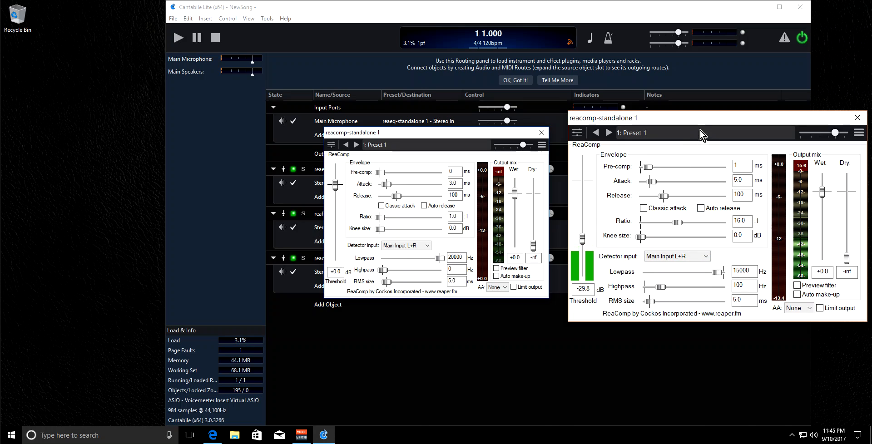
left_click_drag(704, 121, 685, 122)
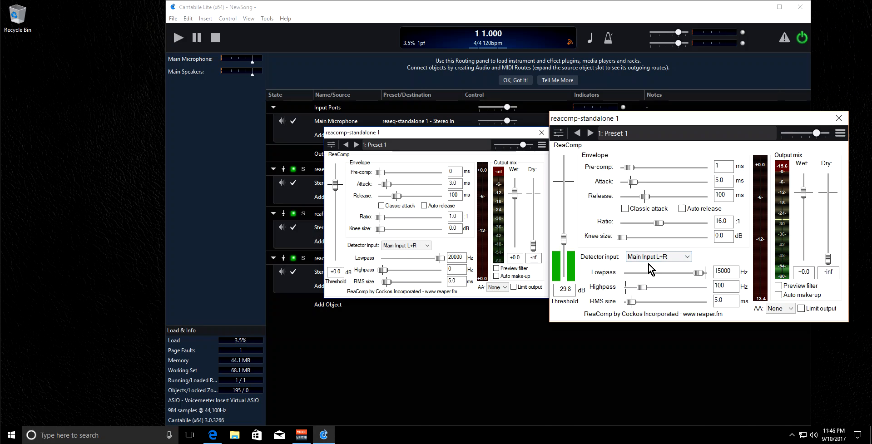
left_click(688, 257)
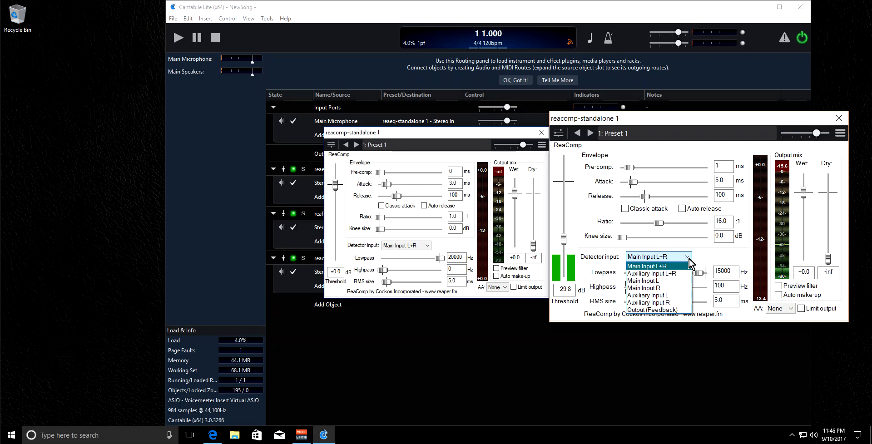
left_click(688, 259)
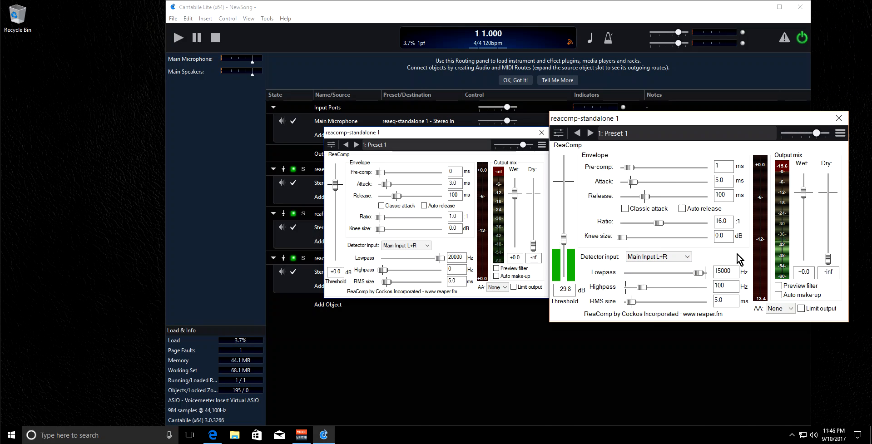
left_click(690, 255)
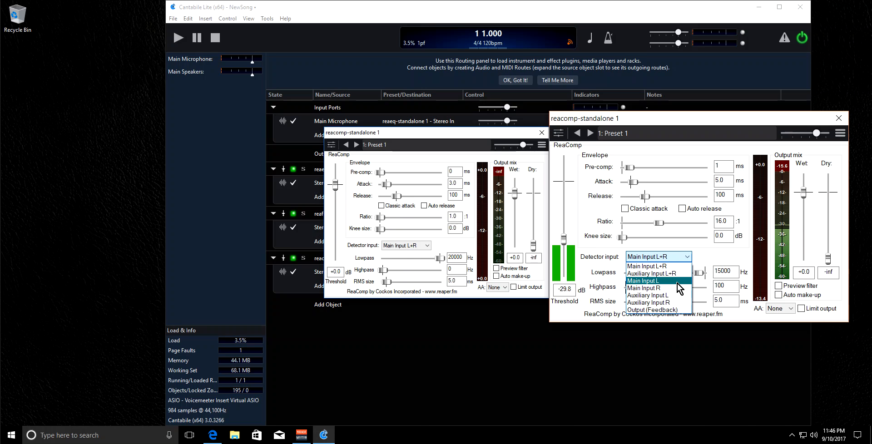
left_click(729, 252)
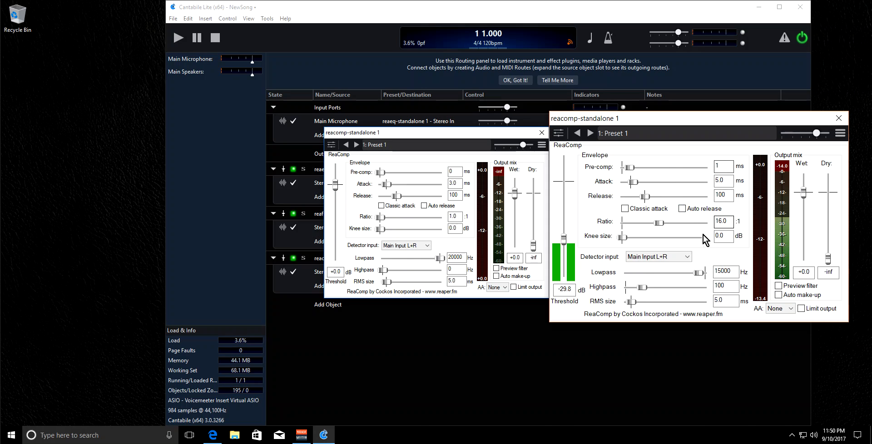
Close both the configured and the default reacomp-standalone 1 editors
left_click(839, 119)
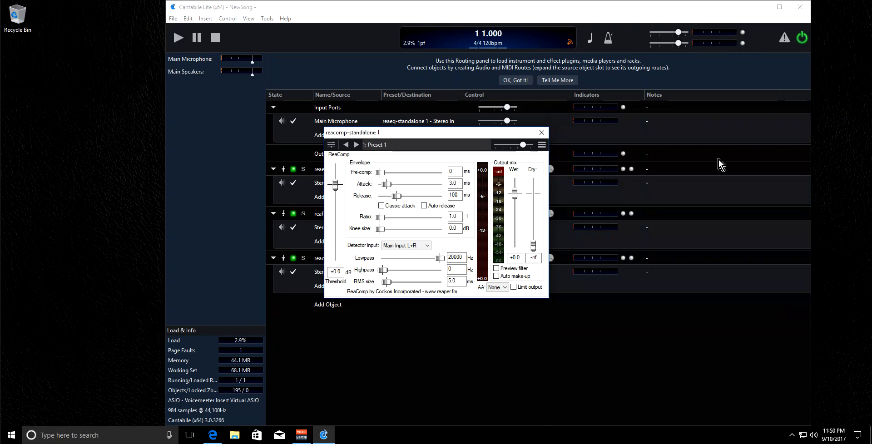
left_click_drag(464, 137, 582, 166)
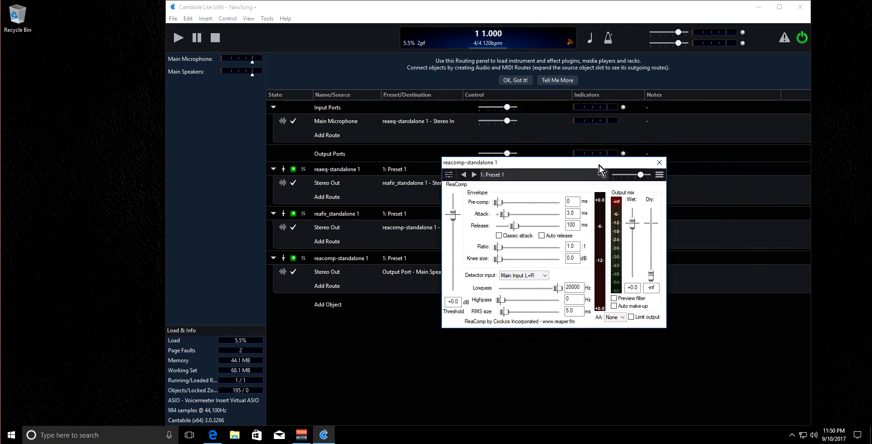
left_click(658, 163)
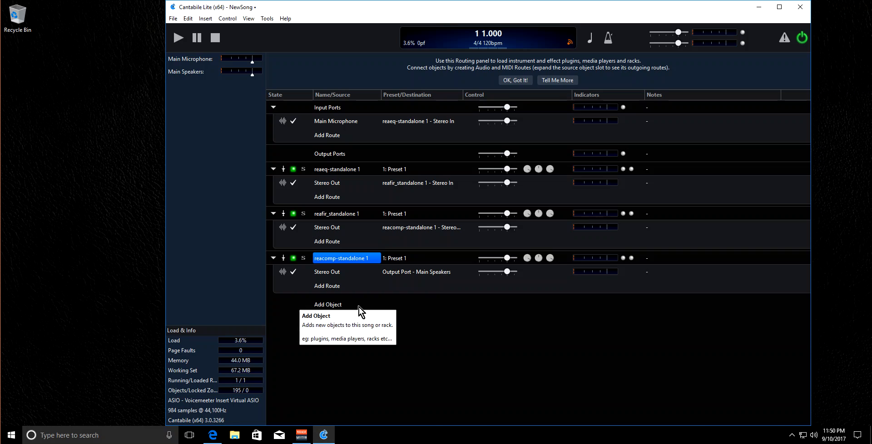
Insert the reagate-standalone plugin as a new object and route the reacomp-standalone 1 Stereo Out to reagate-standalone 1 - Stereo In 1
left_click(328, 306)
left_click(409, 302)
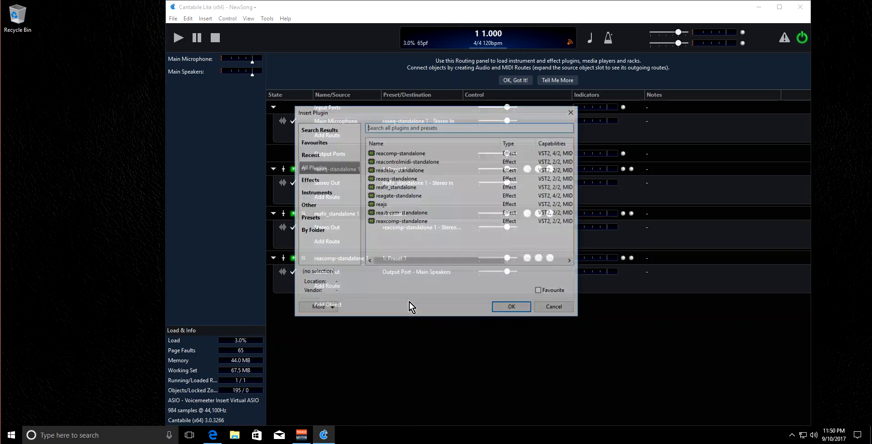
left_click_drag(461, 110, 514, 158)
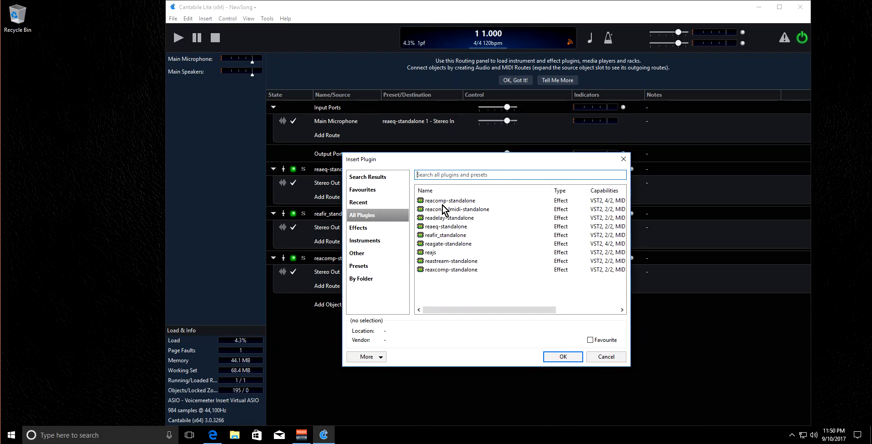
double_click(444, 245)
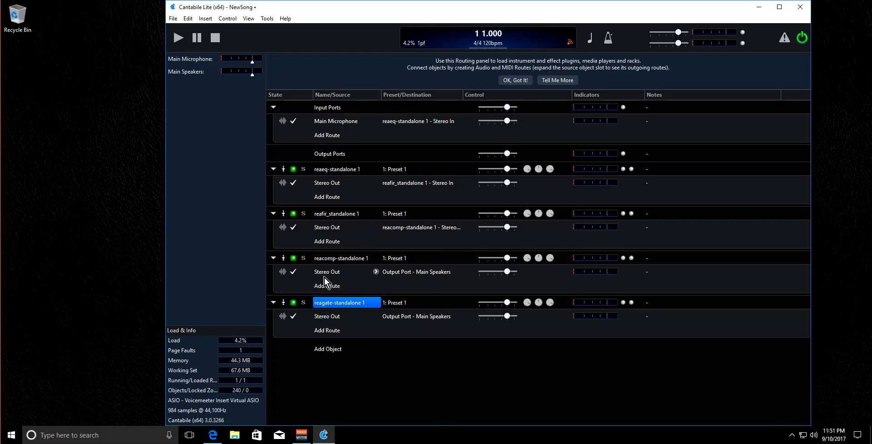
left_click(424, 274)
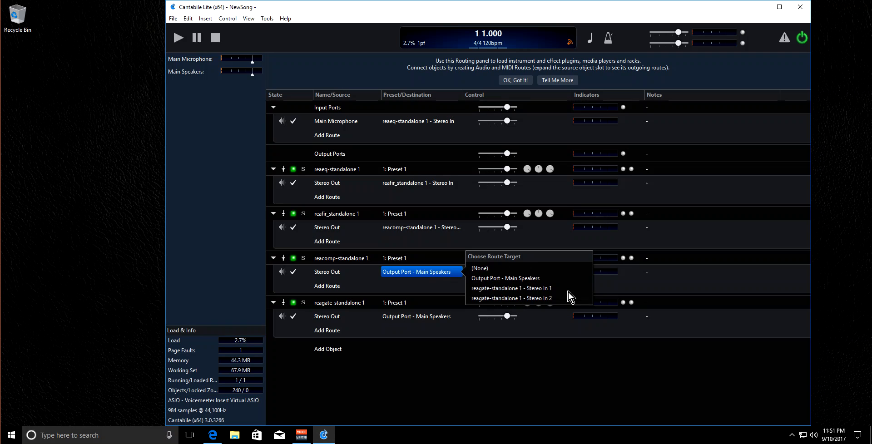
left_click(496, 288)
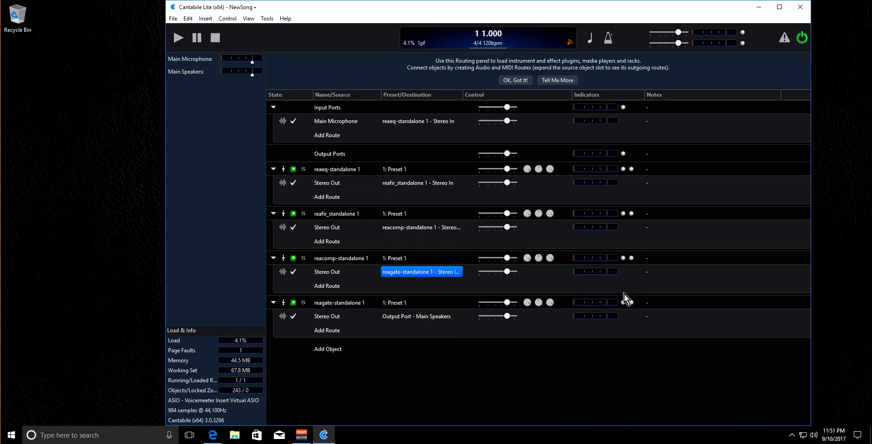
Open the reagate-standalone 1 editor, compare it with the configured ReaGate editor's envelope and detector input options, and close the configured one
double_click(344, 303)
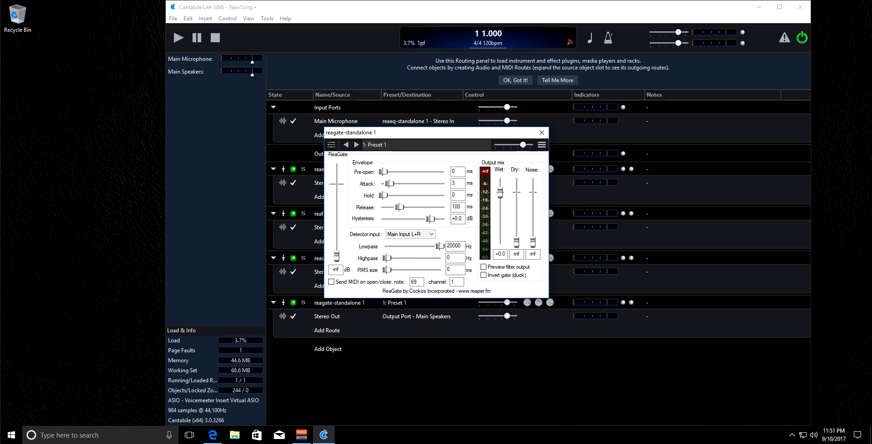
left_click_drag(573, 184, 680, 119)
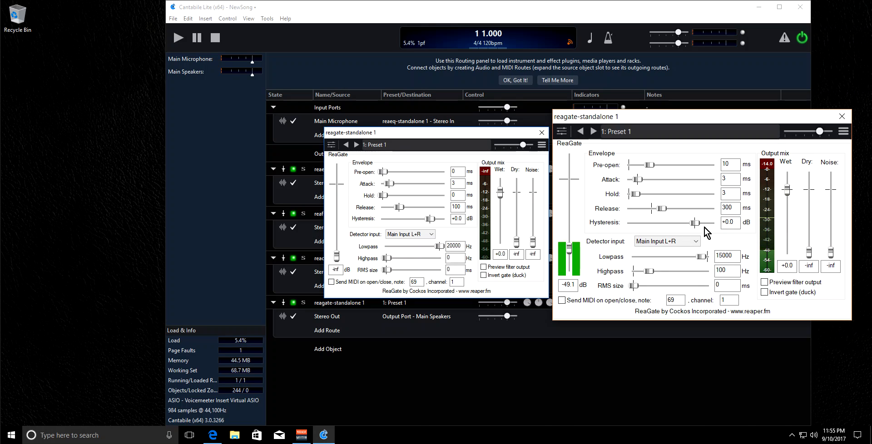
left_click(691, 224)
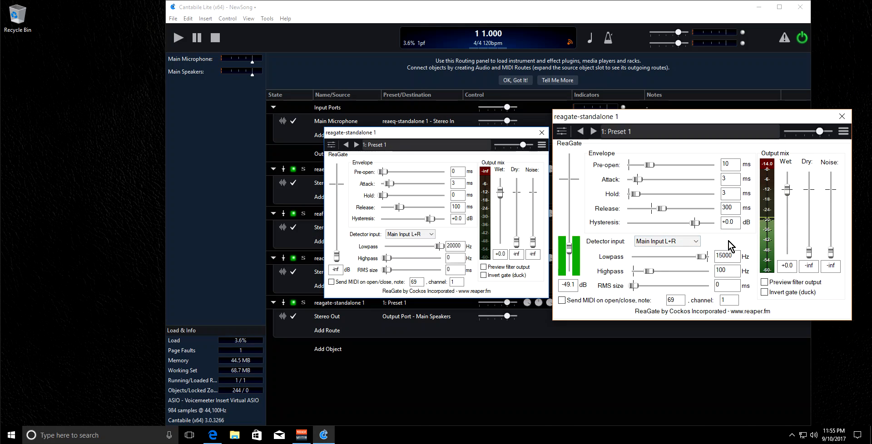
left_click(696, 241)
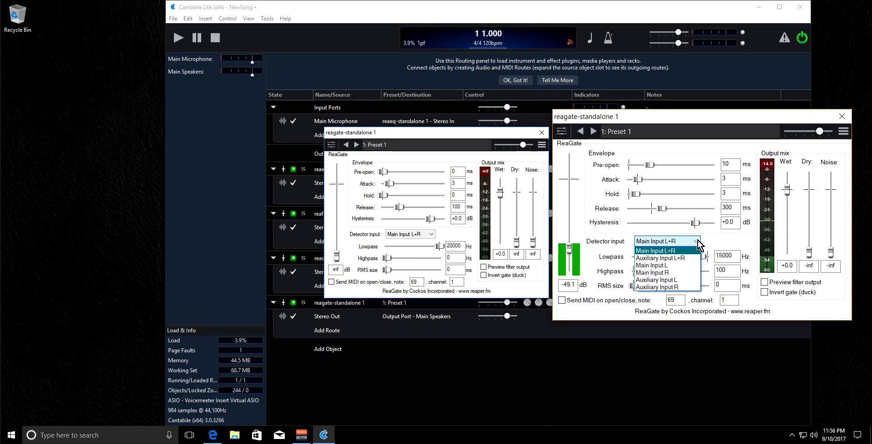
left_click(728, 240)
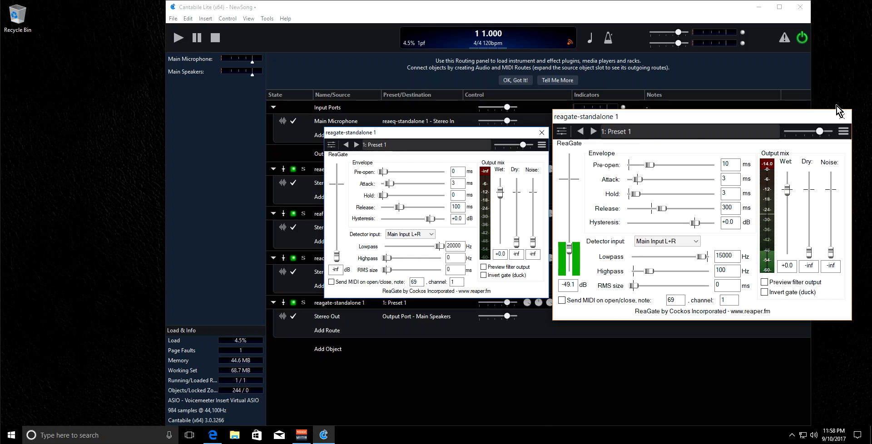
left_click(841, 116)
Open the ReaComp, ReaFir and ReaEQ editors and arrange them with ReaGate in a two-by-two layout for review
left_click_drag(410, 135, 687, 267)
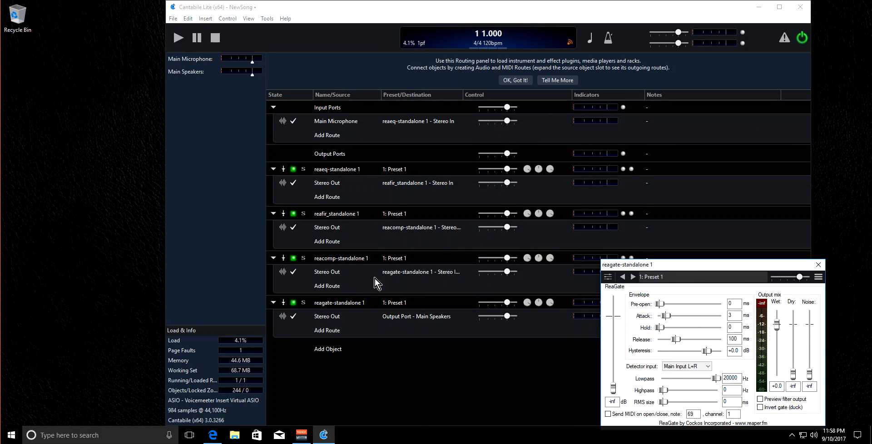
double_click(335, 262)
left_click_drag(558, 157, 461, 264)
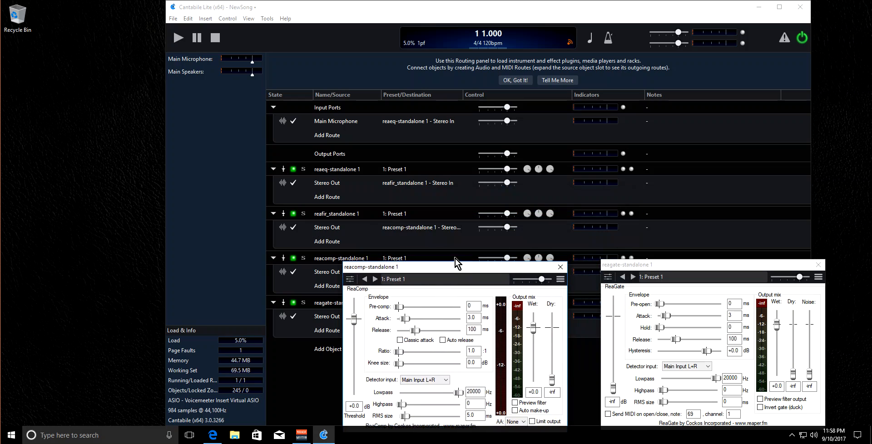
double_click(336, 213)
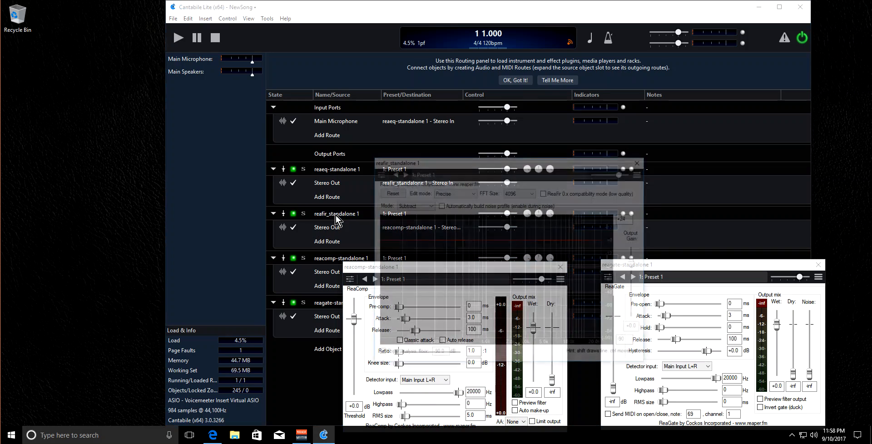
left_click_drag(467, 154, 653, 31)
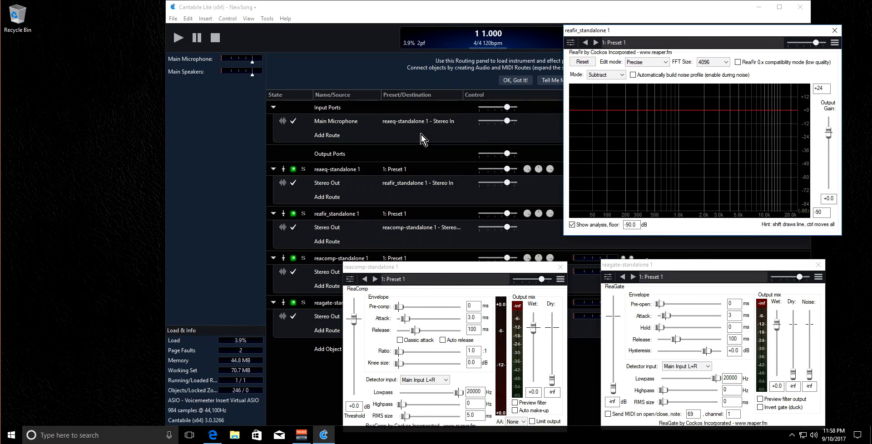
double_click(344, 170)
left_click_drag(541, 156, 444, 45)
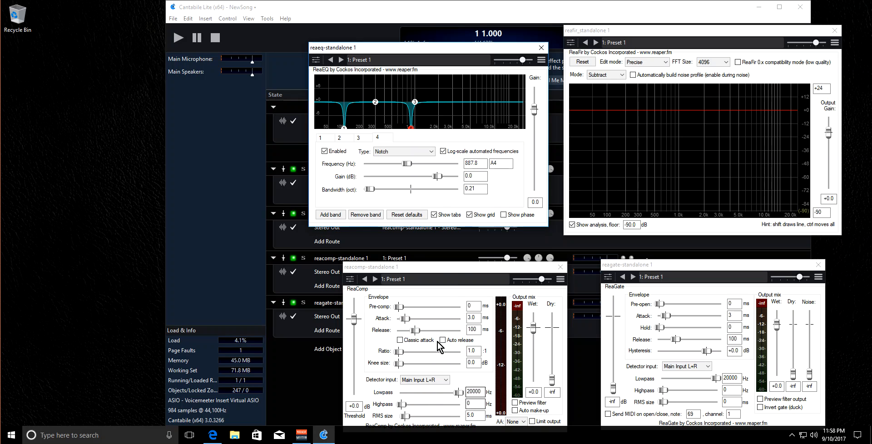
left_click_drag(450, 263, 445, 255)
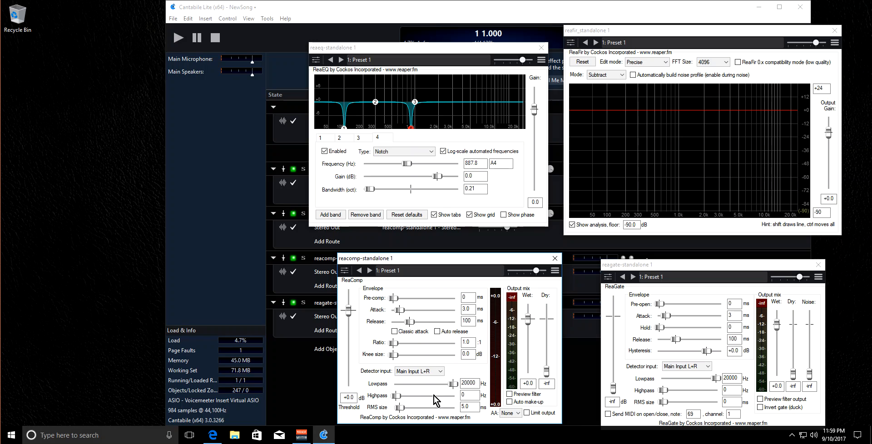
left_click_drag(696, 269, 688, 259)
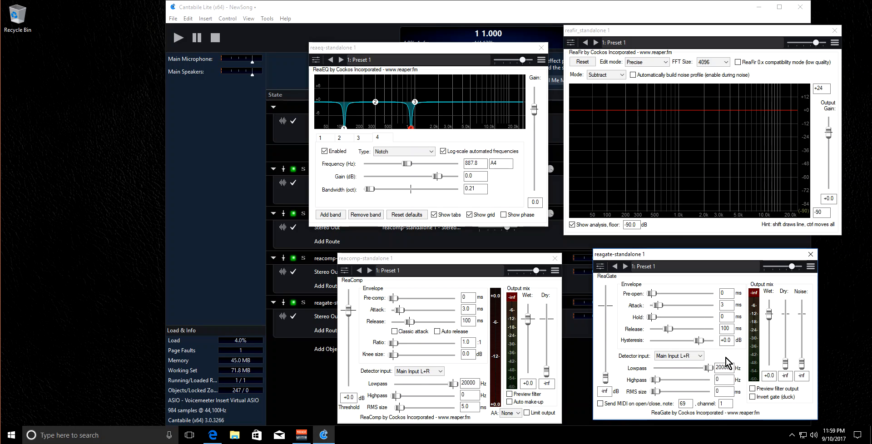
Close the ReaEQ, ReaFir, ReaComp and ReaGate editors
left_click(540, 48)
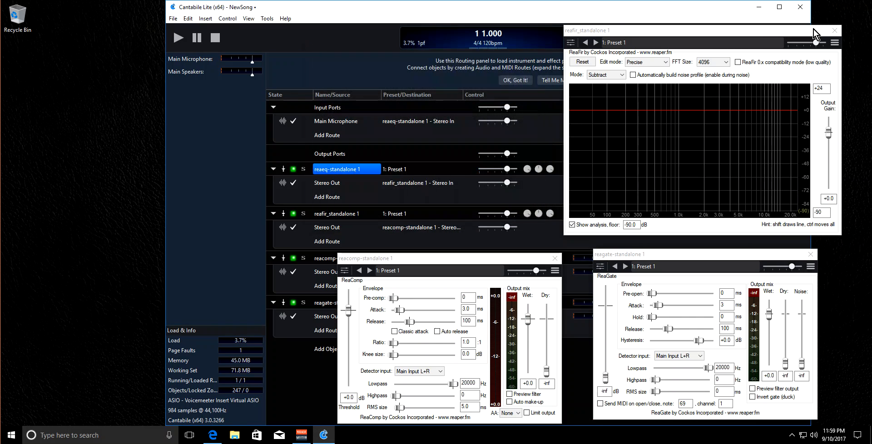
left_click(834, 30)
left_click(553, 258)
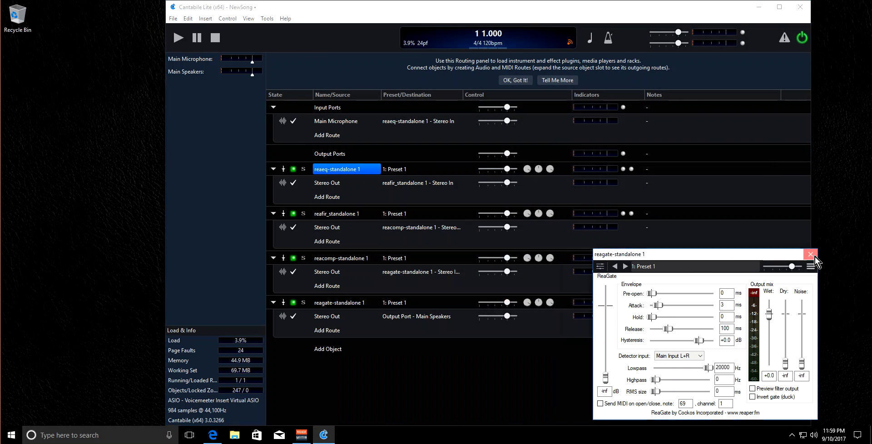
left_click(812, 255)
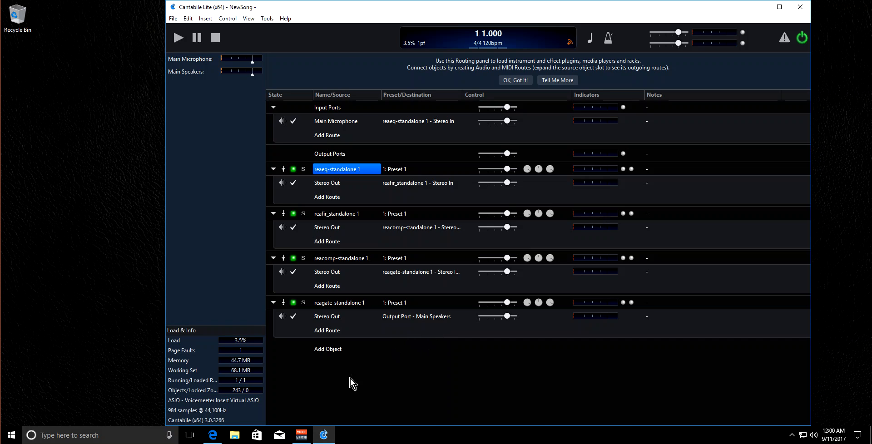
Switch to Voicemeeter Banana and examine the plugin chain and output routing of the Streaming song in the other Cantabile window
left_click(301, 435)
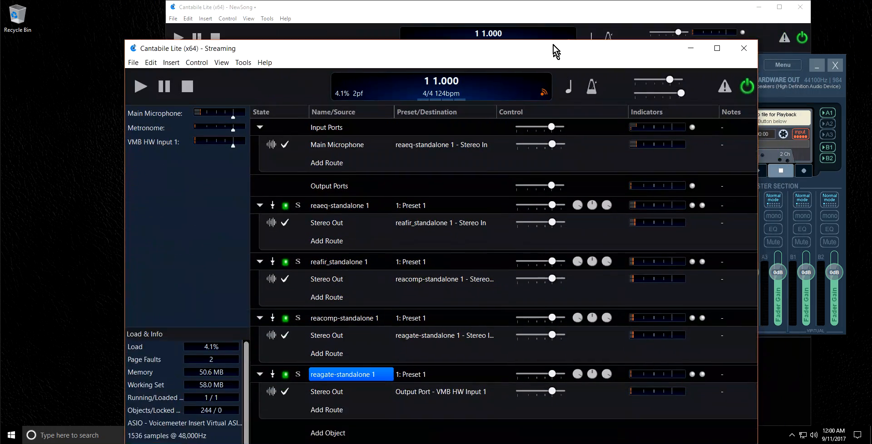
left_click_drag(553, 49, 611, 18)
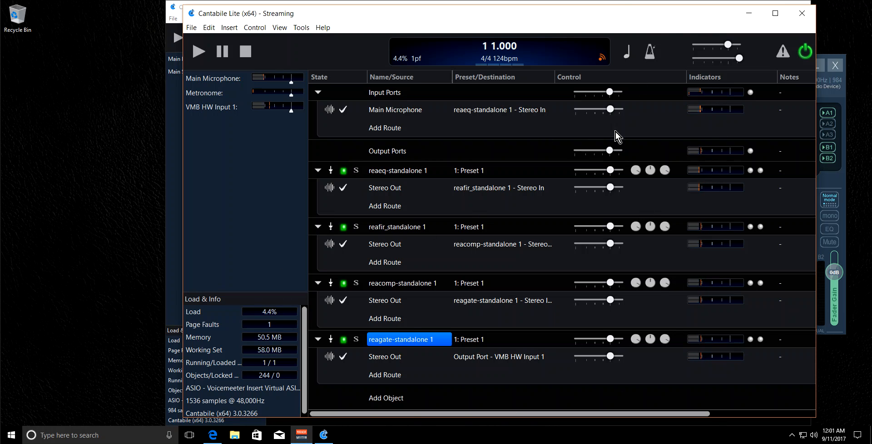
left_click_drag(535, 12, 871, 82)
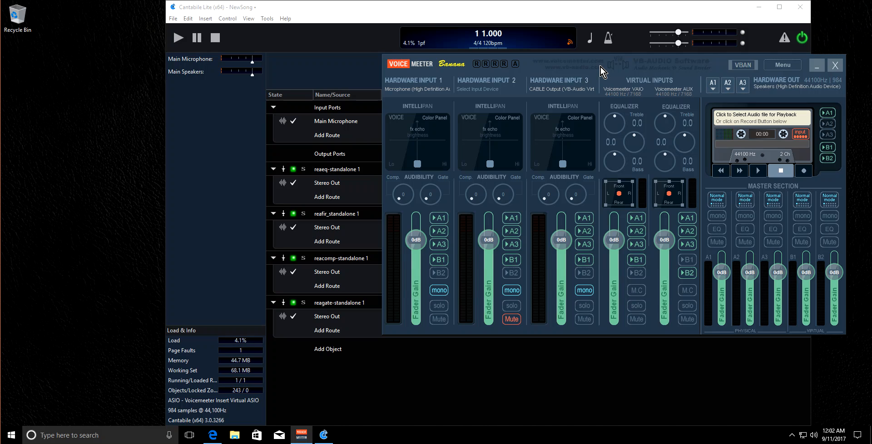
Check Voicemeeter's System Tray (Run at Startup) option, leave it enabled, and close the Voicemeeter window
left_click(781, 66)
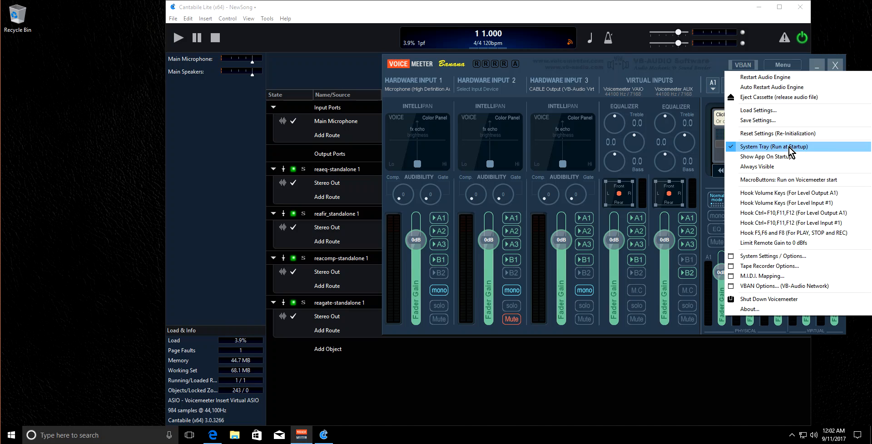
left_click(759, 59)
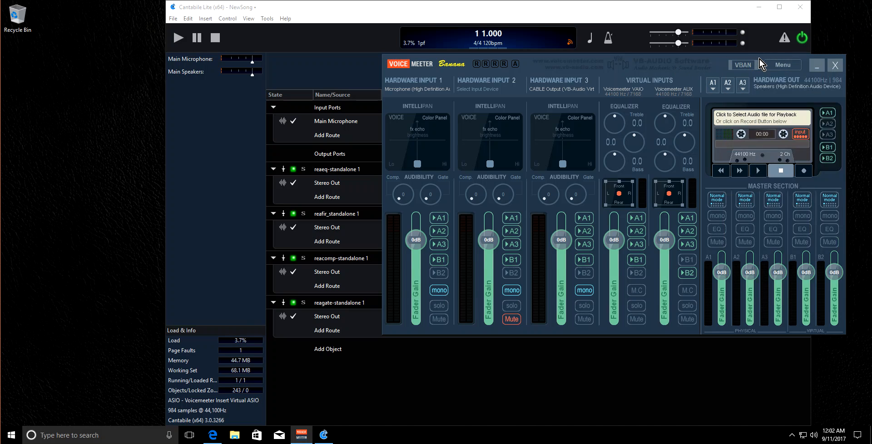
left_click(834, 65)
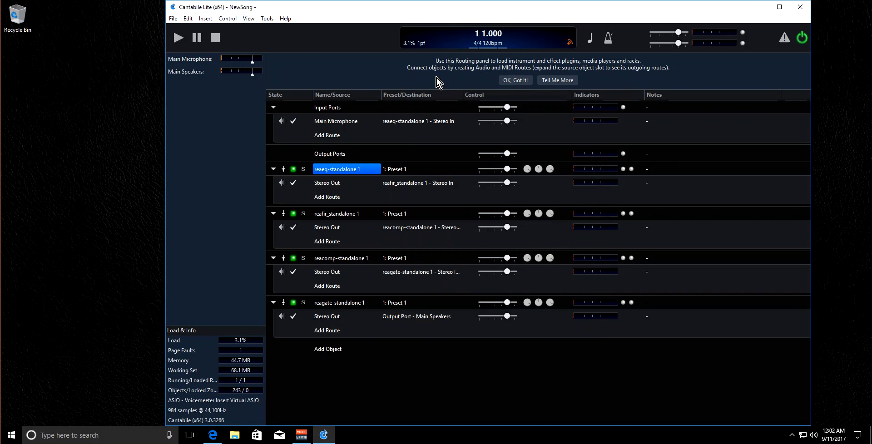
Dismiss the Routing panel tip and save the song as streaming in the Cantabile documents folder
left_click(516, 81)
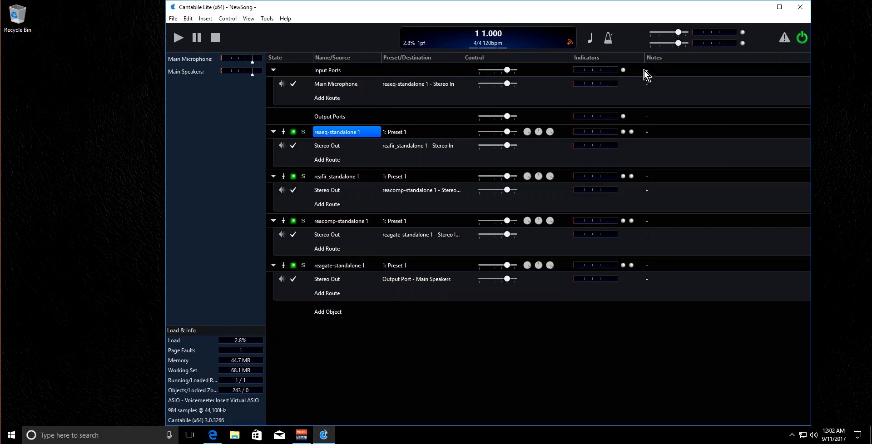
left_click(176, 19)
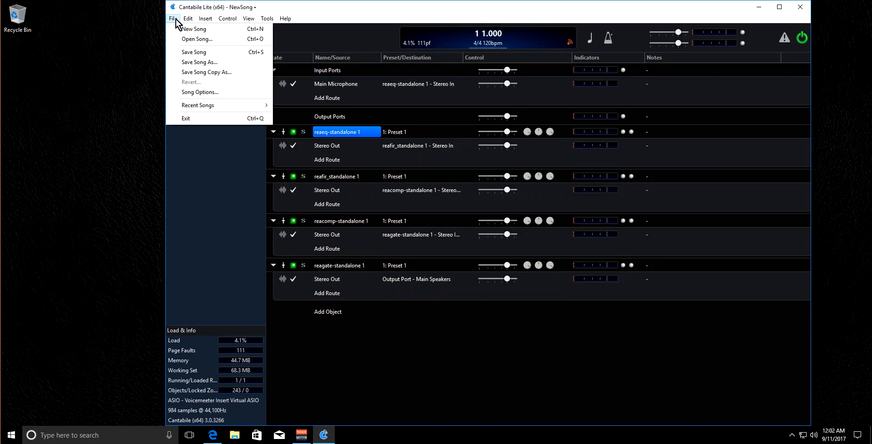
left_click(223, 52)
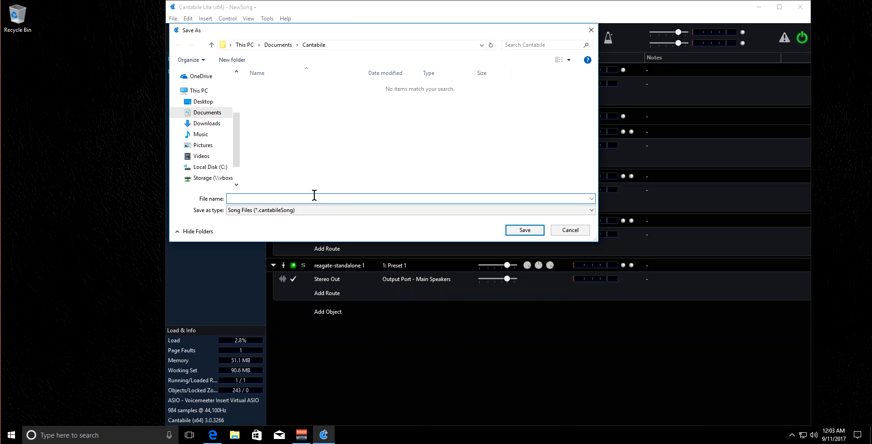
type("streaming")
left_click(523, 230)
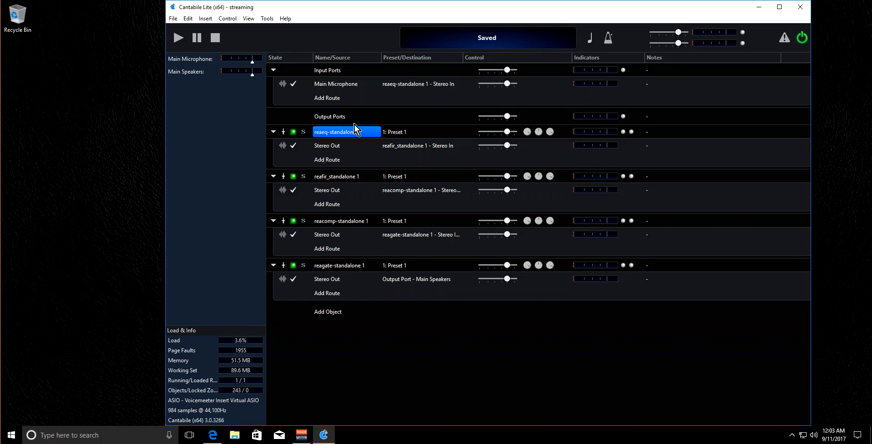
Keep Reload the last used song as Cantabile's startup option, apply the options, restart Cantabile and stretch its window to full height
left_click(270, 18)
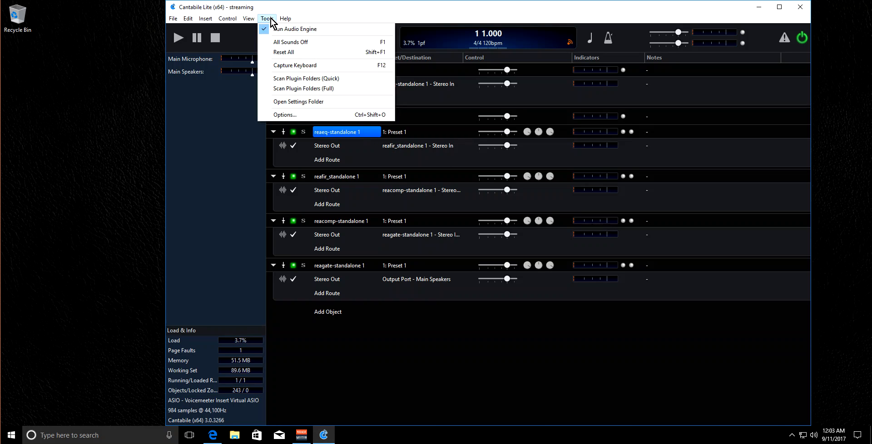
left_click(306, 114)
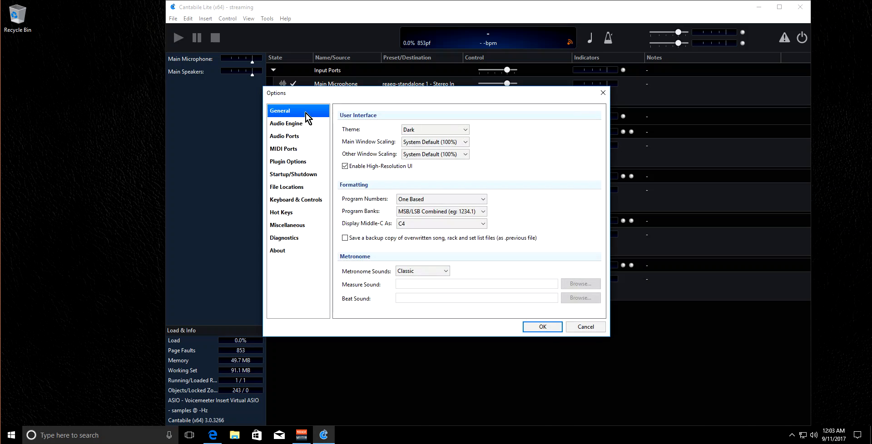
left_click(291, 175)
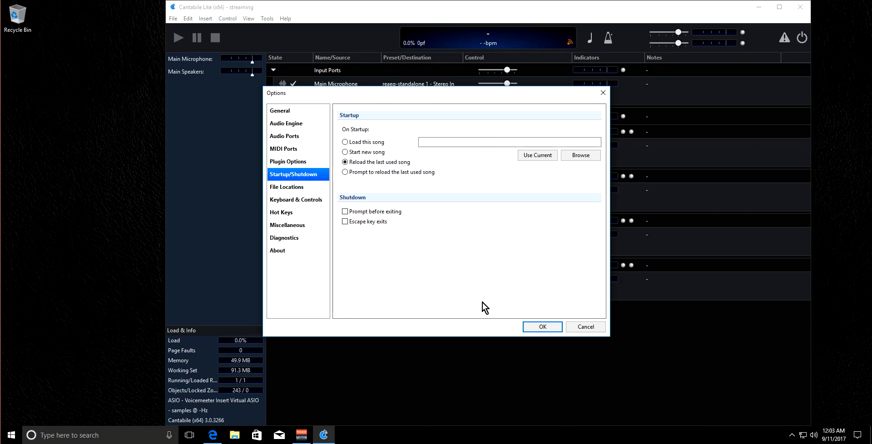
left_click(543, 327)
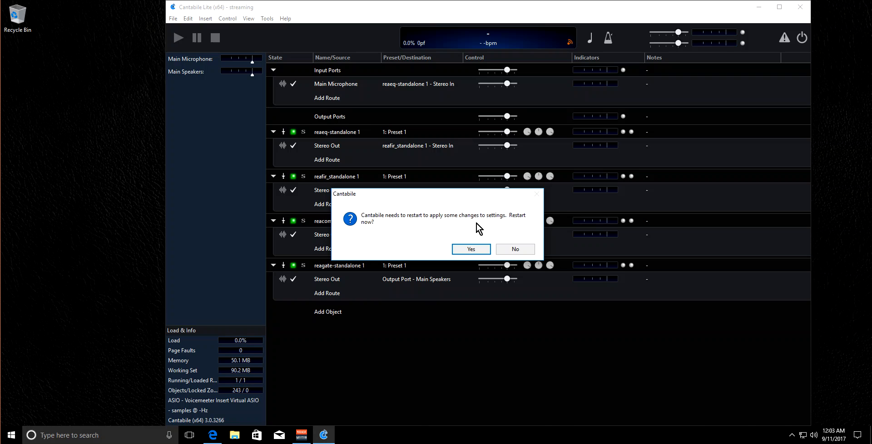
left_click(472, 249)
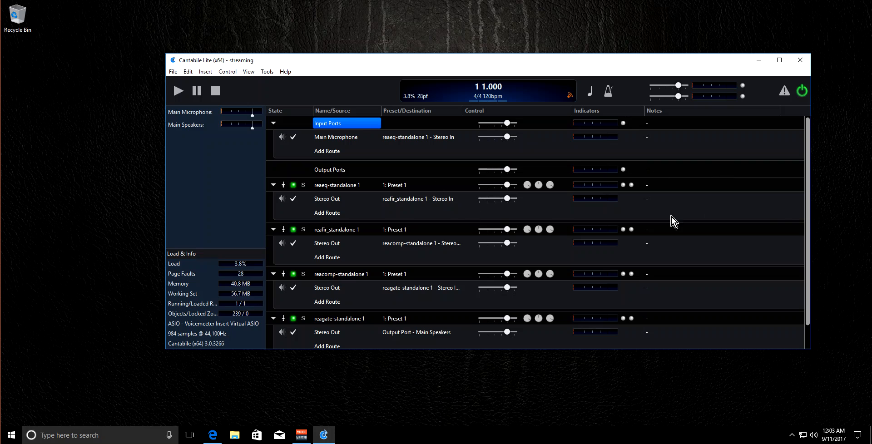
double_click(506, 349)
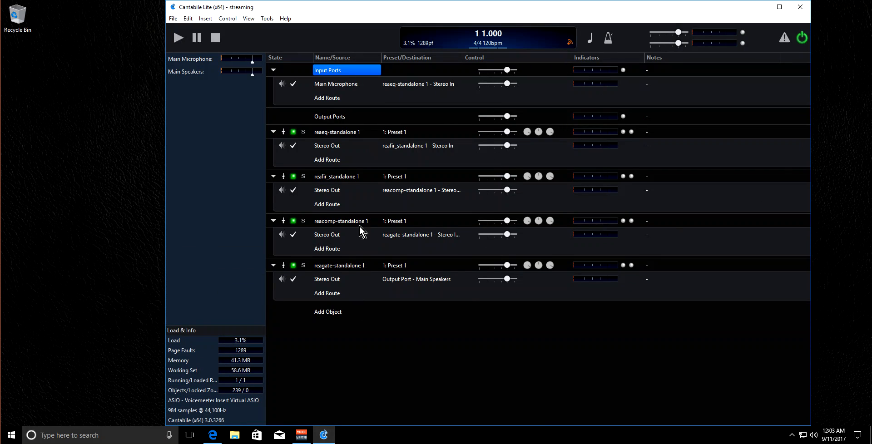
left_click(174, 18)
mouse_move(285, 19)
left_click(359, 10)
Minimize Cantabile, then find and open Windows Task Scheduler and maximize its window
left_click(757, 8)
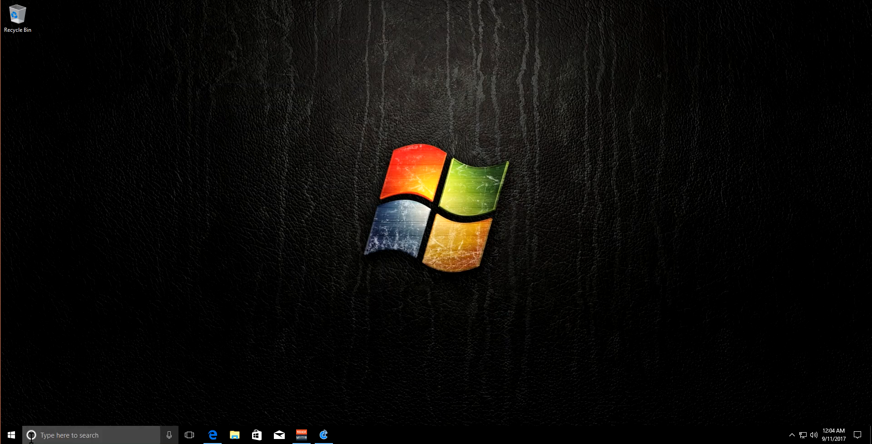
left_click(91, 435)
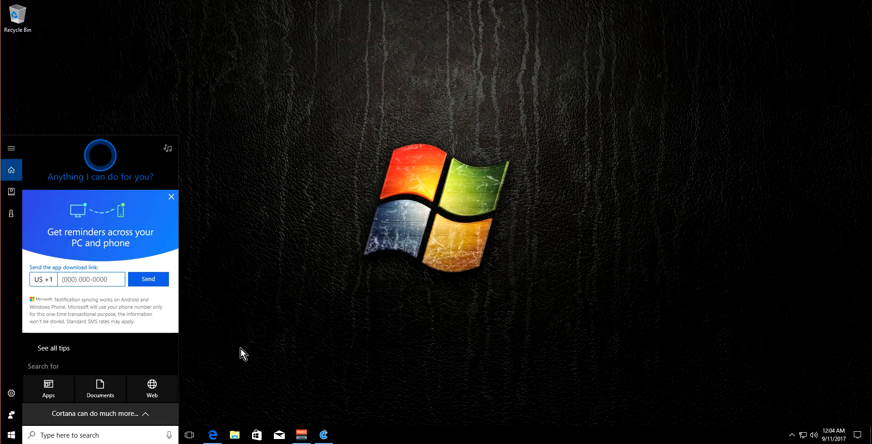
type("task")
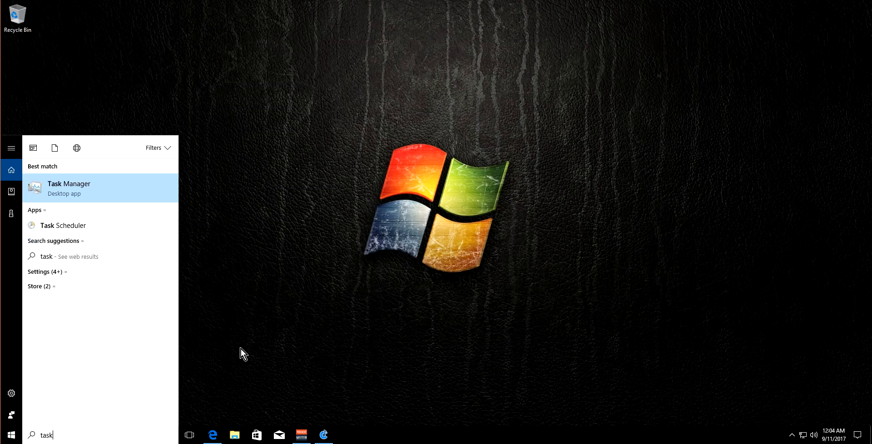
left_click(93, 226)
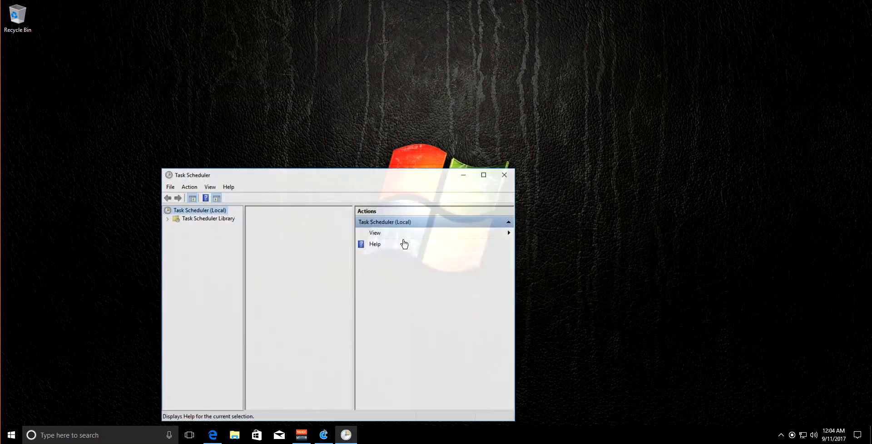
left_click_drag(368, 179, 382, 153)
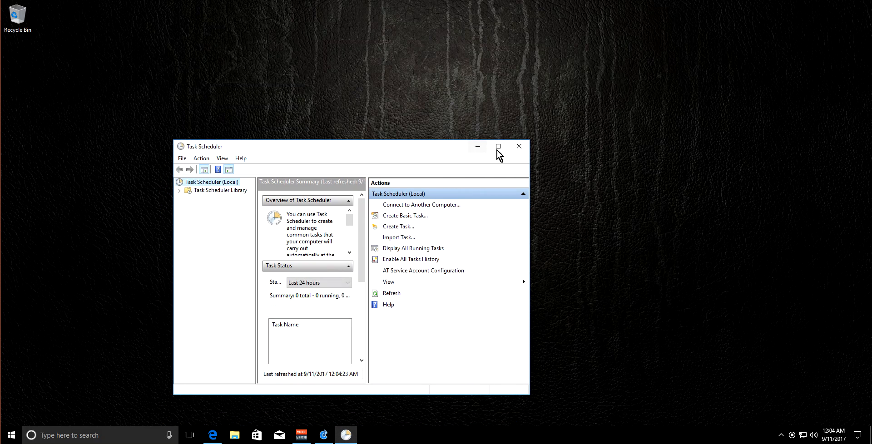
left_click(498, 146)
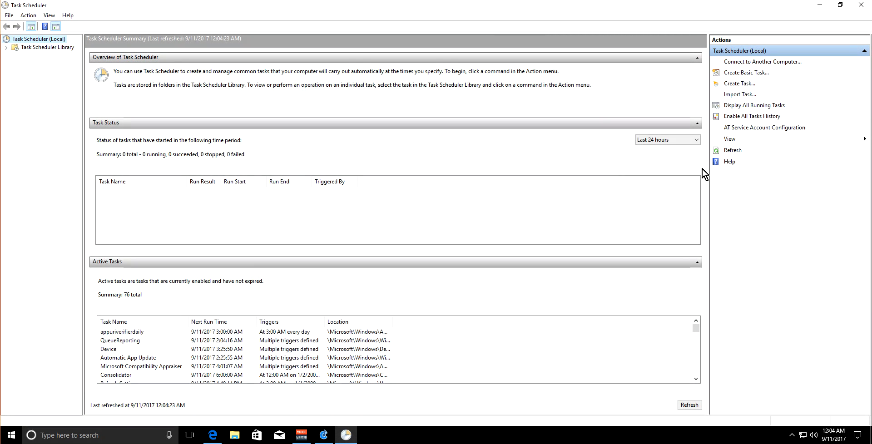
Start a basic task named Cantabile with the description "A VST Host that is currently set up to work with VoiceMeeter"
left_click(738, 75)
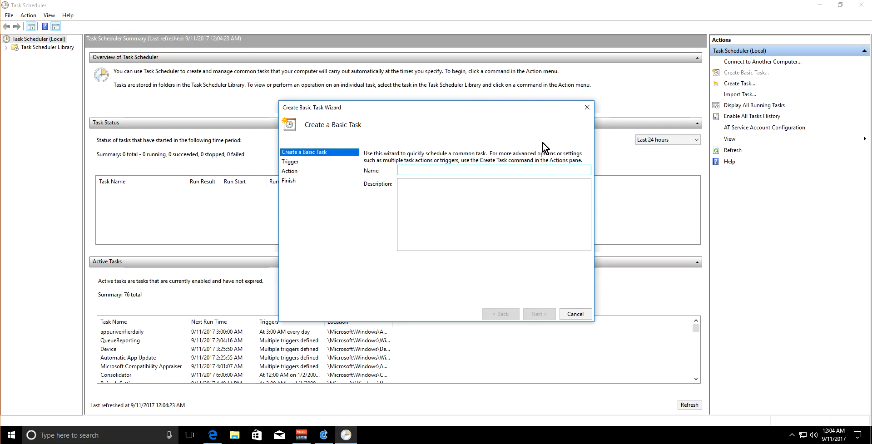
type("Cant")
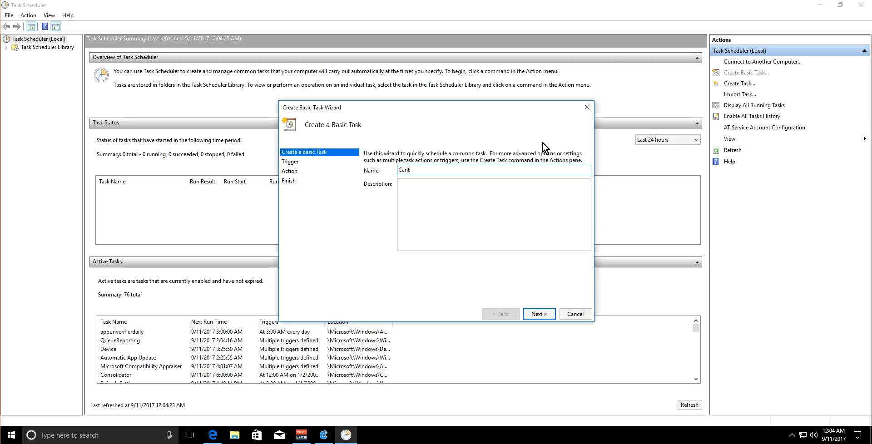
type("abile")
key("Tab")
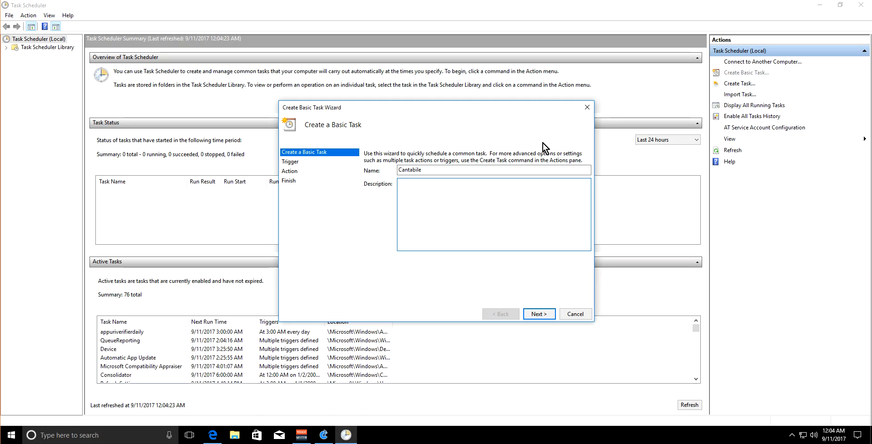
type("A VST Host that is currently set up to work with ")
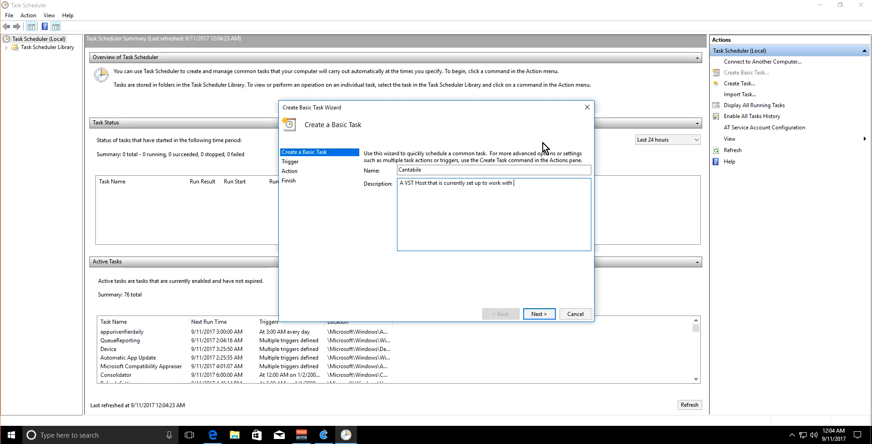
type("VoiceMeeter")
Set the task's trigger to When I log on and its action to Start a program
left_click(543, 313)
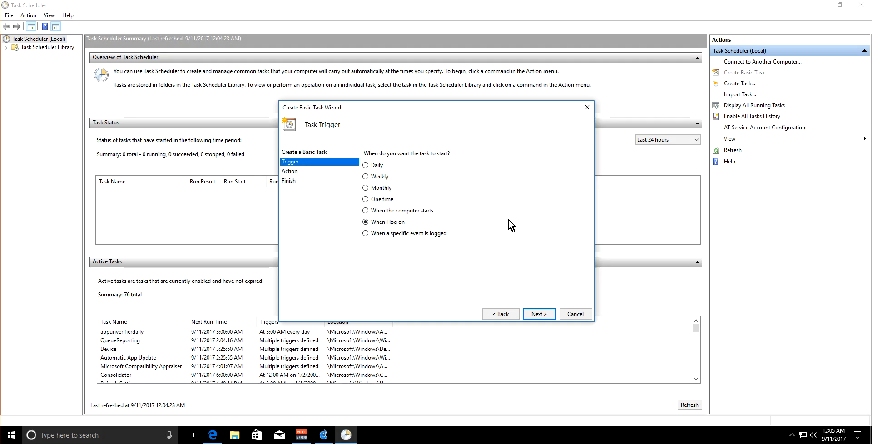
left_click(538, 315)
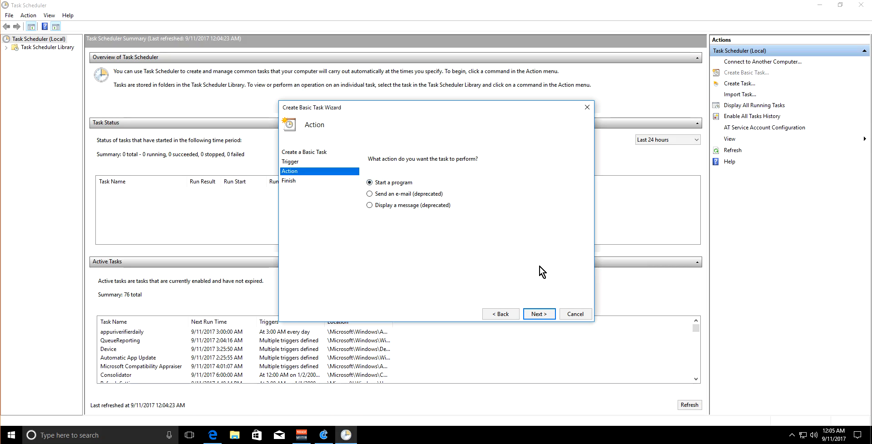
left_click(538, 314)
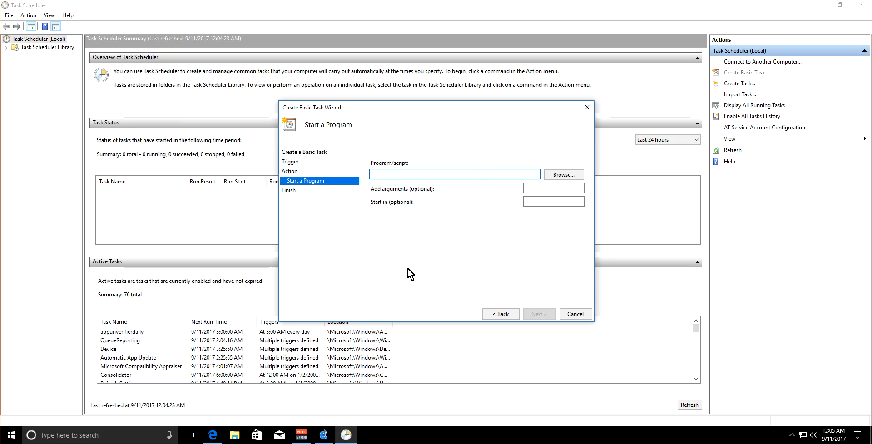
Open the file location of the Cantabile 3.0 (x64) shortcut from the Cantabile 3 group of installed apps
left_click(10, 438)
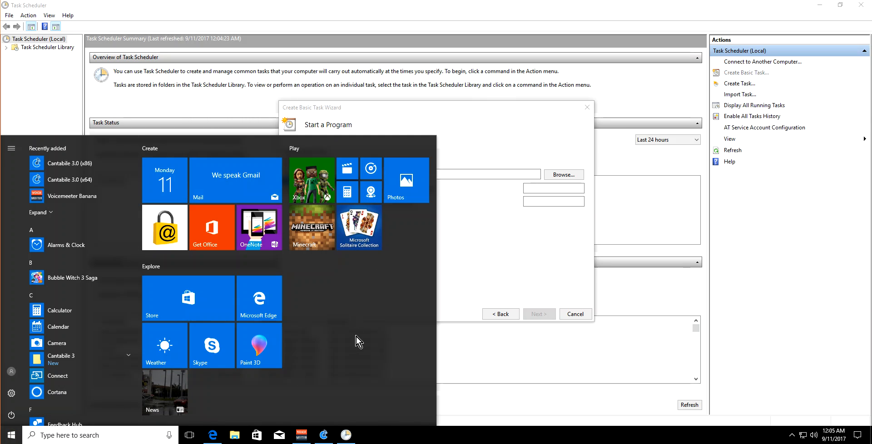
left_click(50, 357)
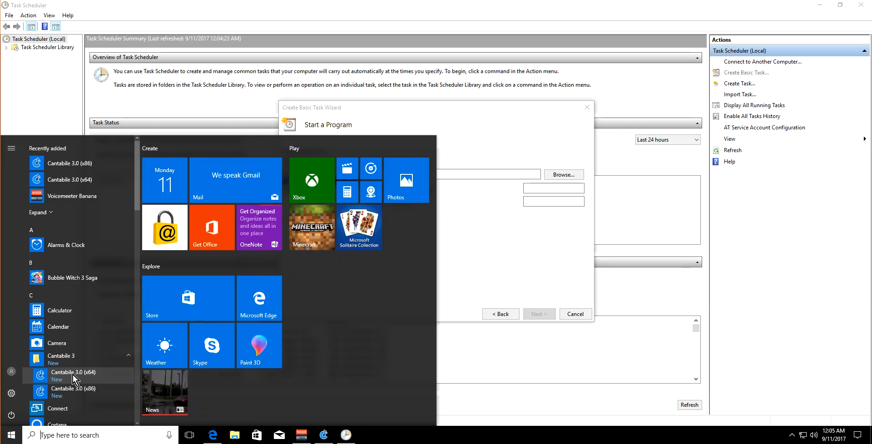
right_click(72, 374)
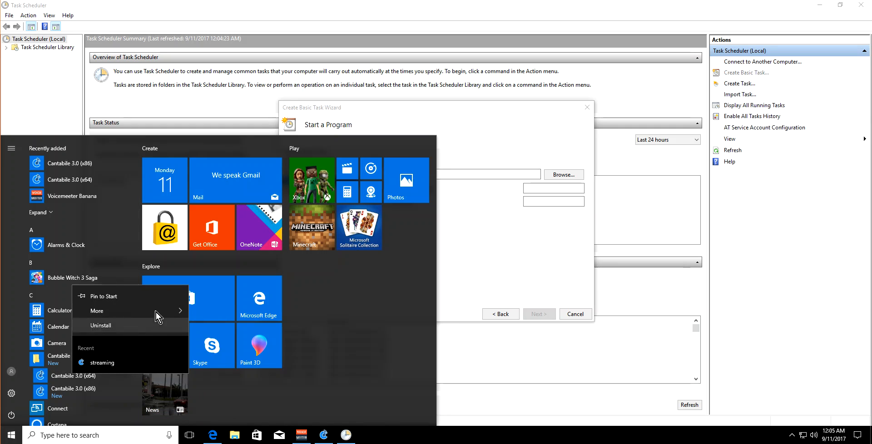
mouse_move(156, 311)
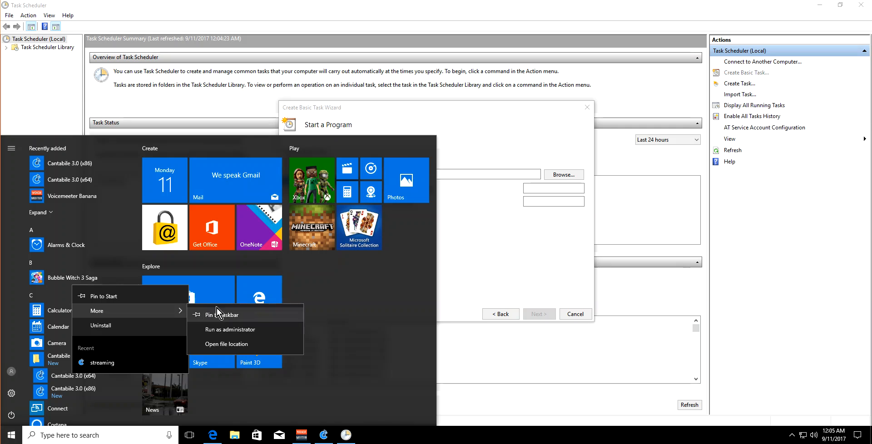
left_click(240, 344)
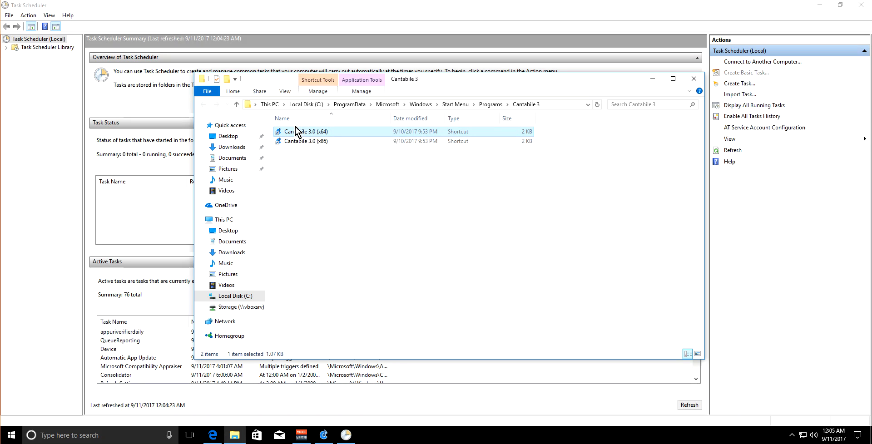
Copy the target path from the Cantabile 3.0 (x64) shortcut's properties, then close the properties and folder windows
left_click(252, 104)
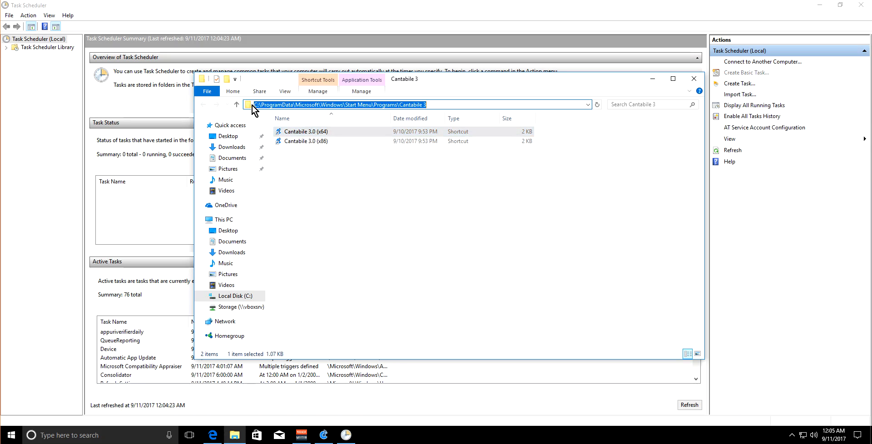
left_click(494, 225)
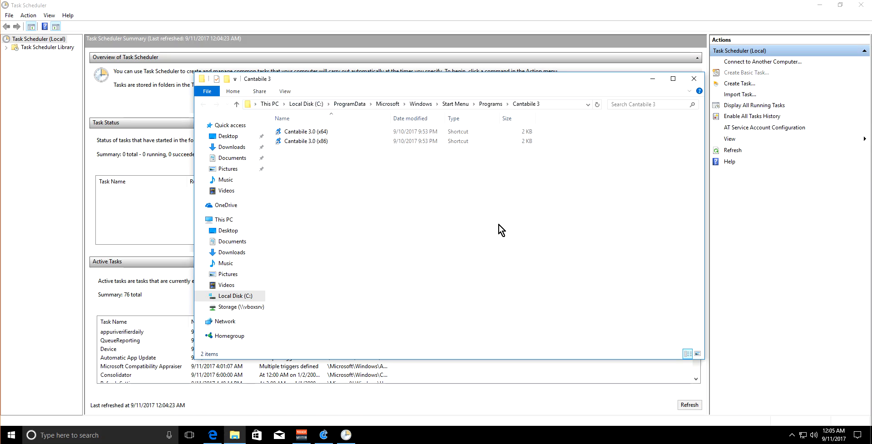
right_click(298, 134)
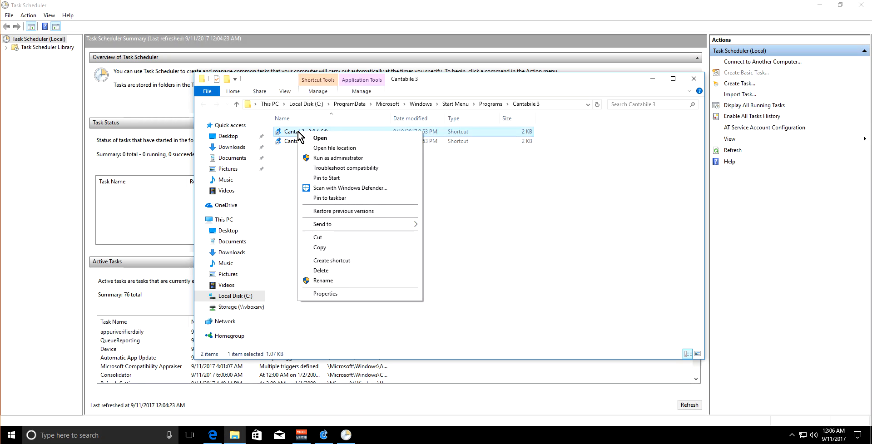
left_click(325, 293)
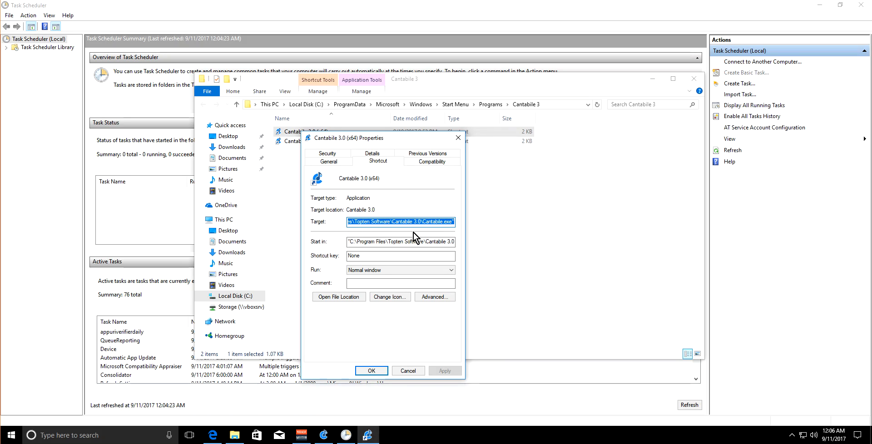
left_click(390, 223)
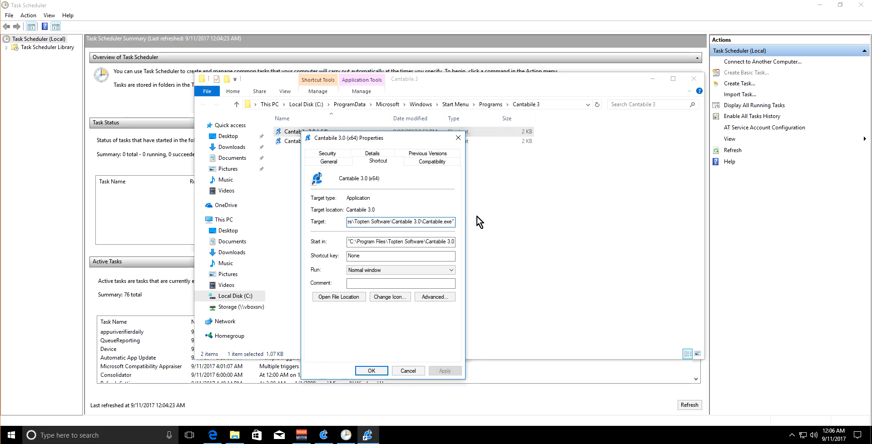
key("ctrl+a")
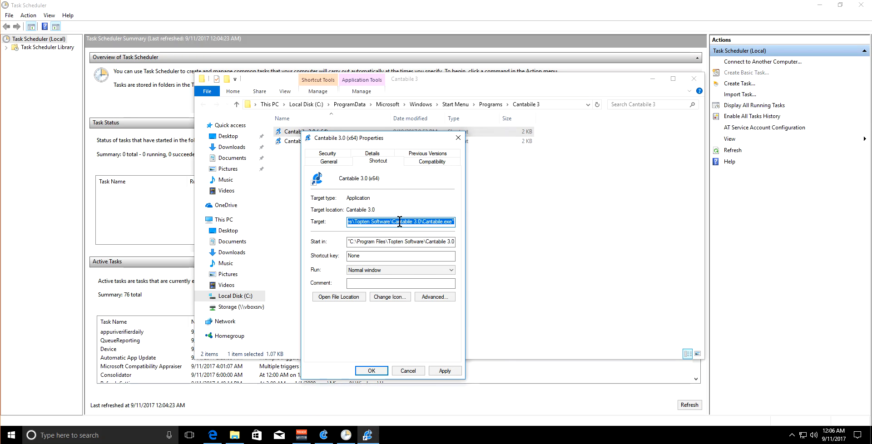
right_click(400, 222)
left_click(450, 252)
left_click(407, 371)
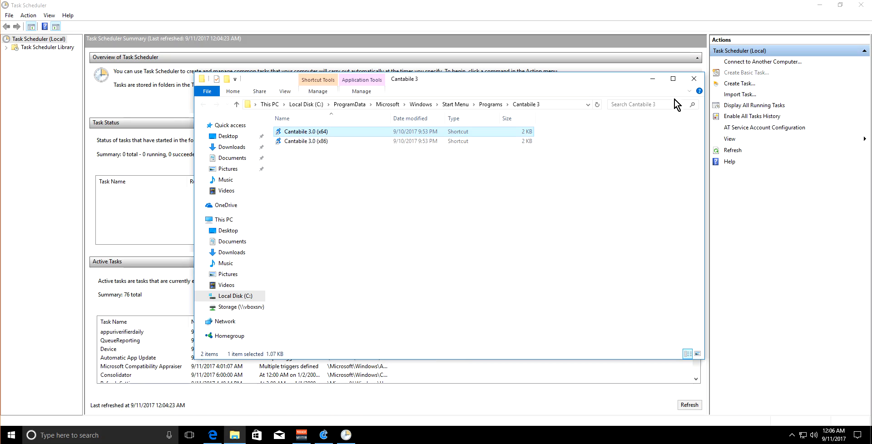
left_click(694, 82)
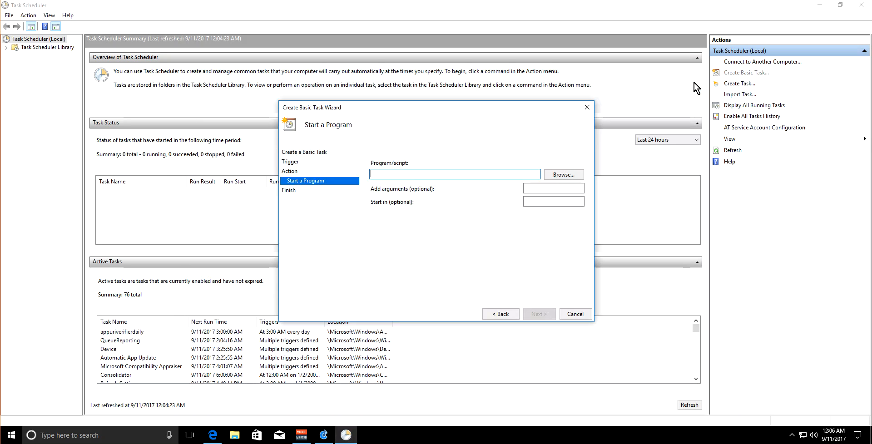
Paste "C:\Program Files\Topten Software\Cantabile 3.0\Cantabile.exe" as the task's program and continue to the summary
right_click(423, 175)
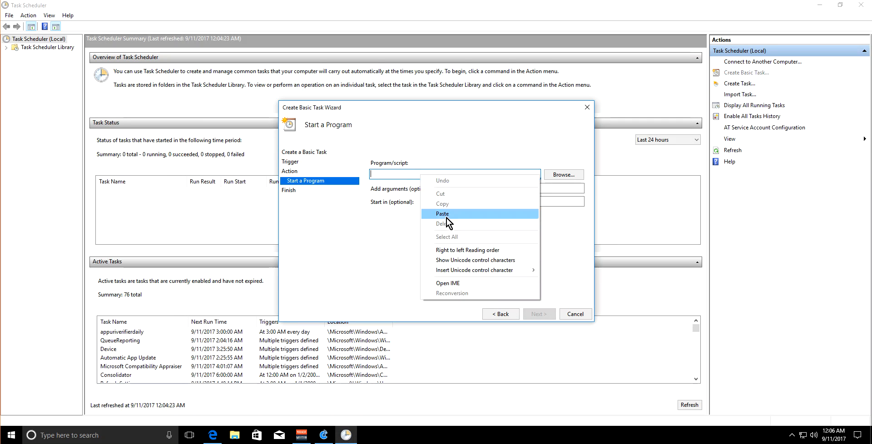
left_click(456, 215)
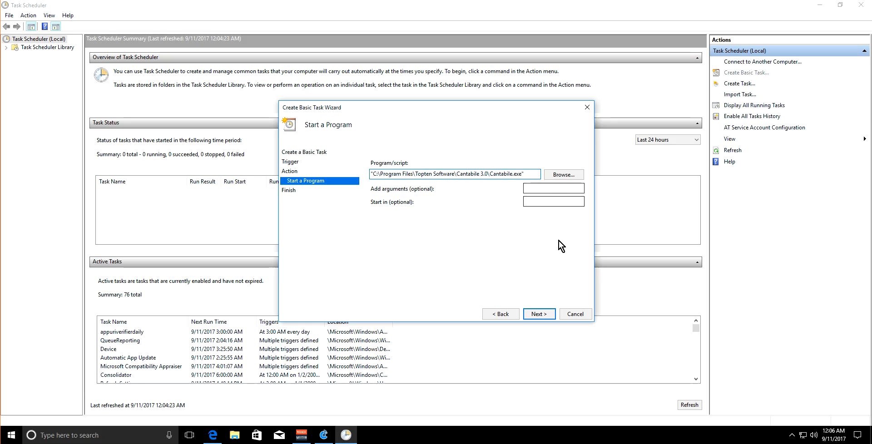
left_click(538, 314)
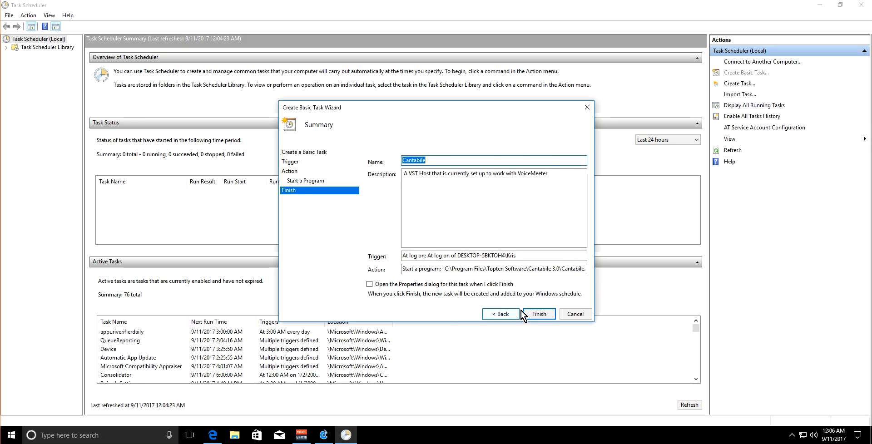
Finish creating the Cantabile log-on task and close Task Scheduler
left_click(541, 313)
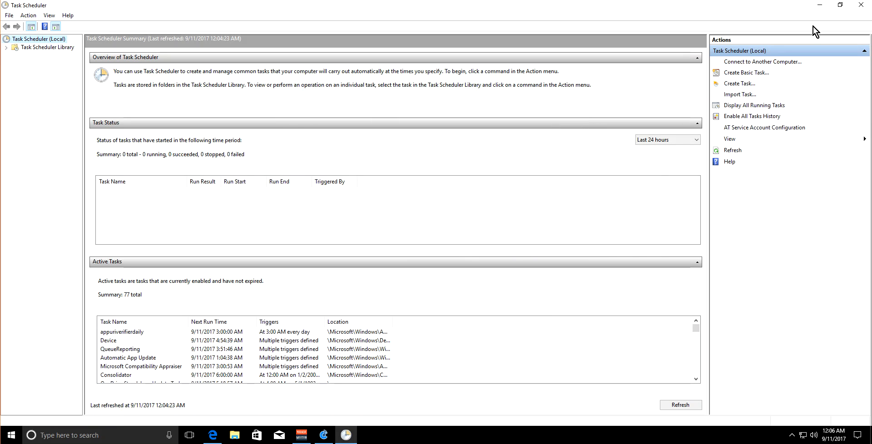
left_click(861, 6)
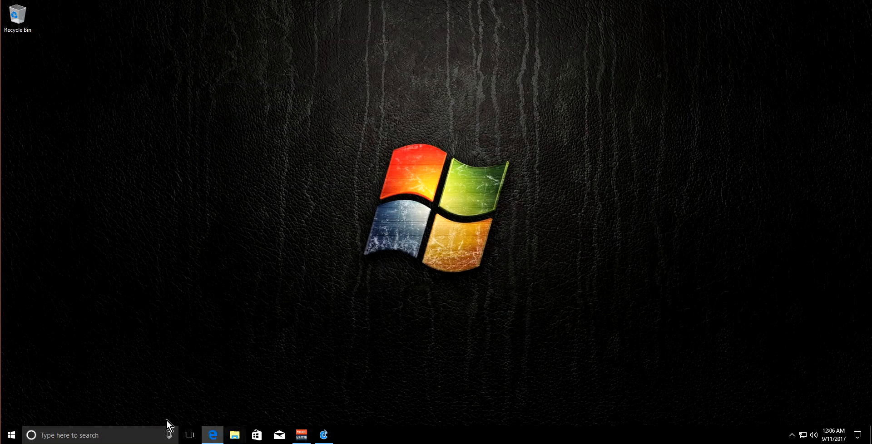
Open the file location of the Cantabile 3.0 (x64) shortcut again from the Cantabile 3 group of installed apps
left_click(11, 436)
scroll(77, 331, "down", 2)
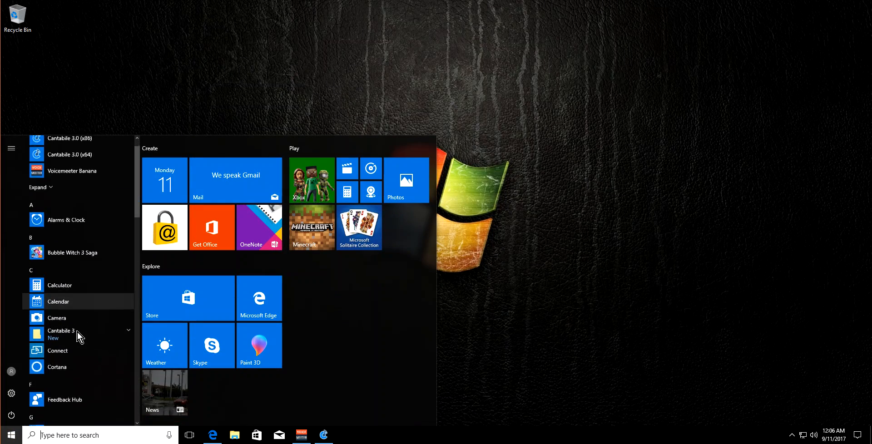
left_click(69, 318)
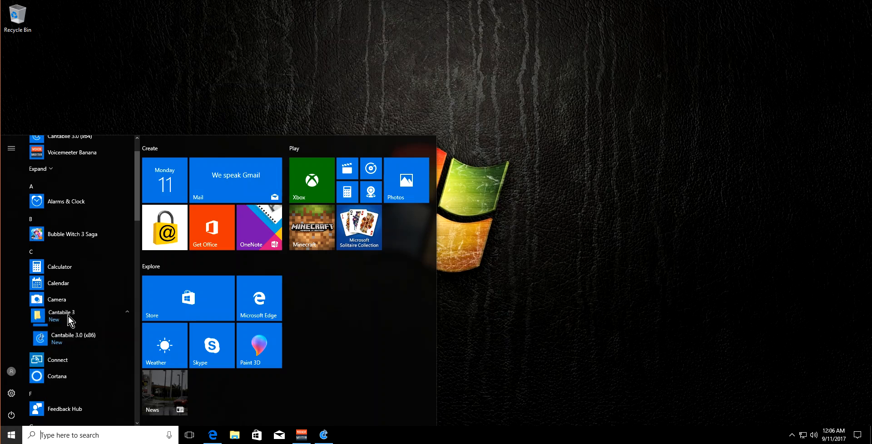
right_click(67, 336)
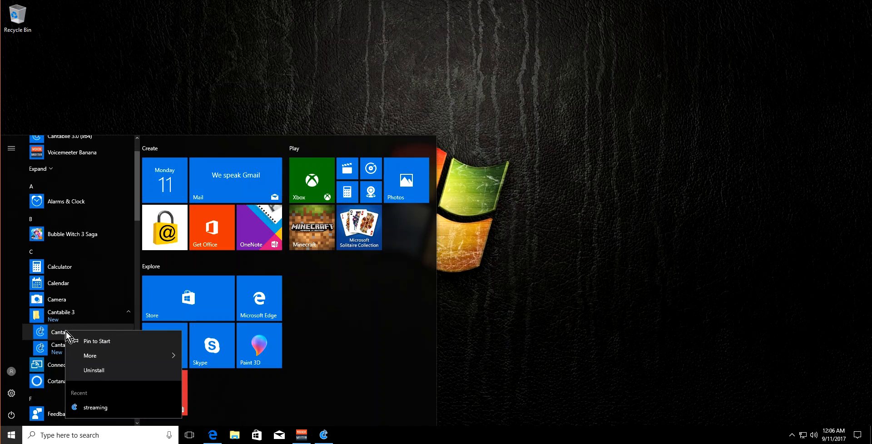
mouse_move(104, 361)
left_click(221, 392)
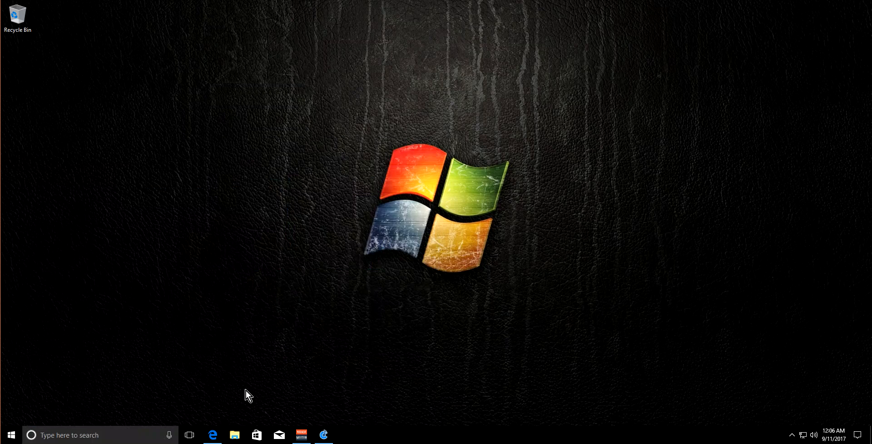
Set the Cantabile 3.0 (x64) shortcut to run Minimized, apply it with administrator permission, and close the properties and folder windows
right_click(312, 132)
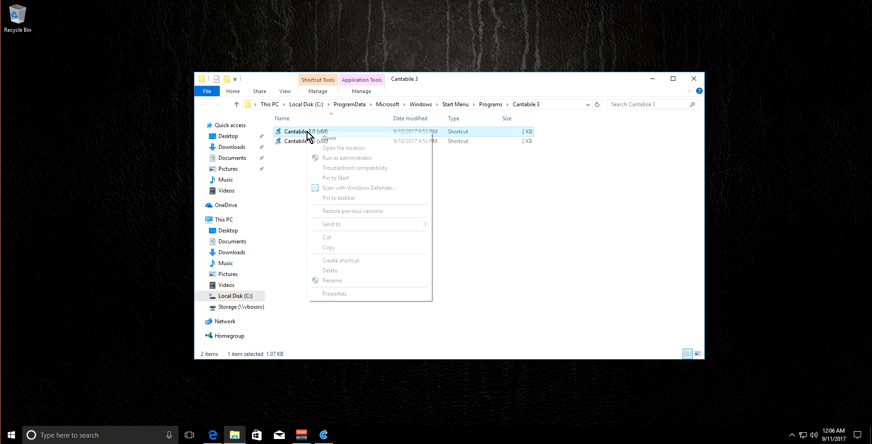
left_click(372, 298)
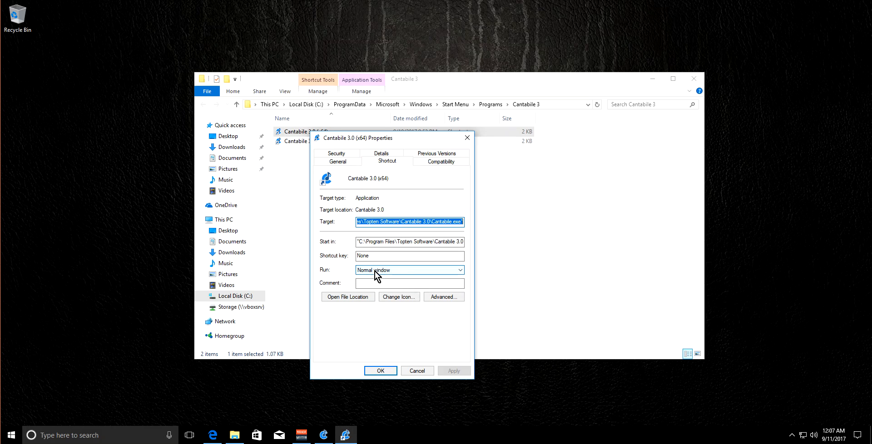
left_click(460, 270)
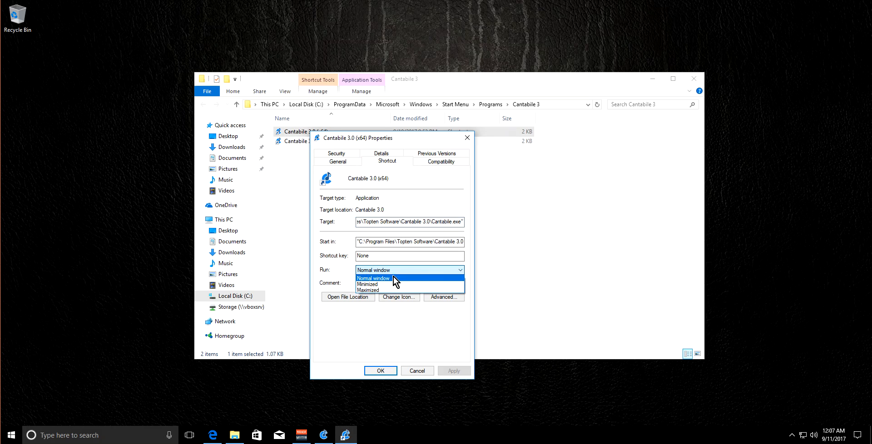
left_click(363, 285)
left_click(457, 371)
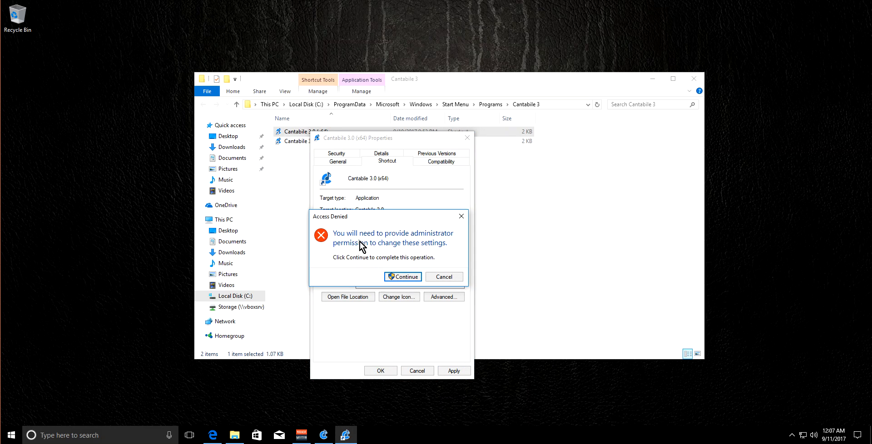
left_click(408, 277)
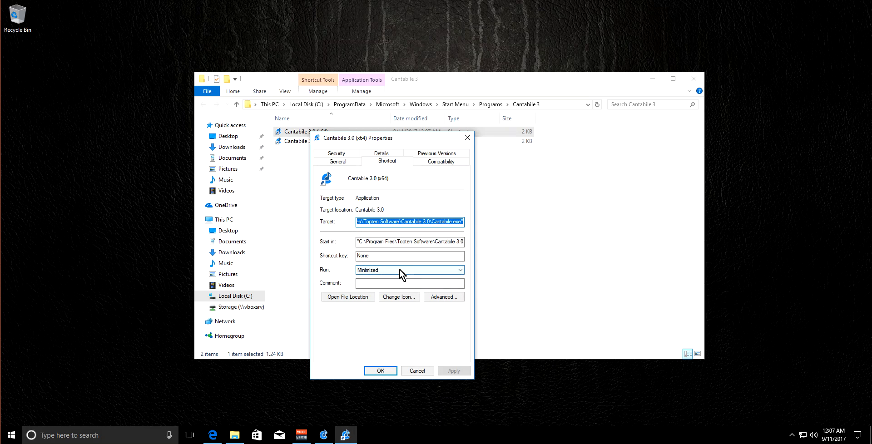
left_click(380, 371)
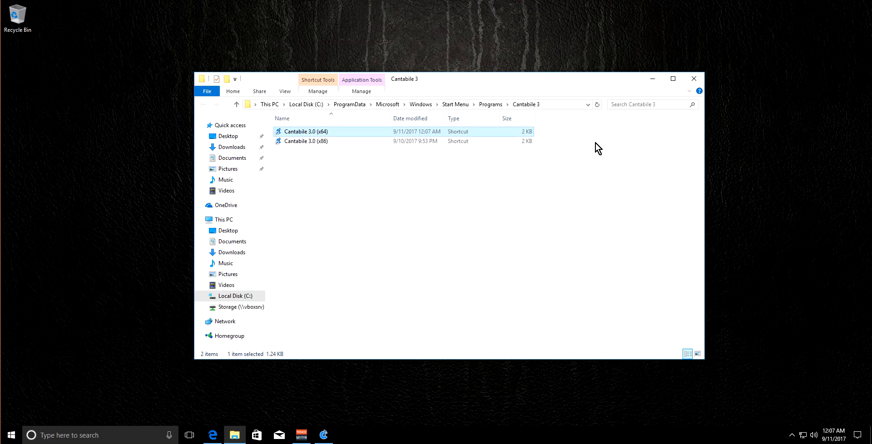
left_click(692, 80)
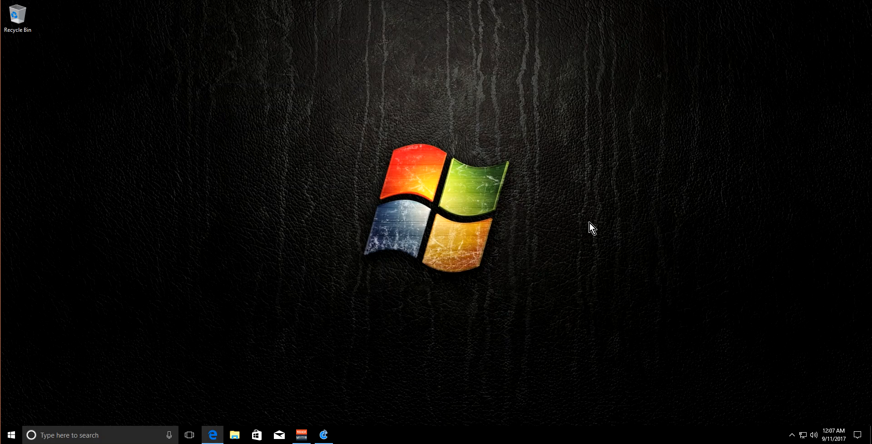
Check the hidden notification area icons and bring up the Cantabile window with the streaming song
left_click(791, 436)
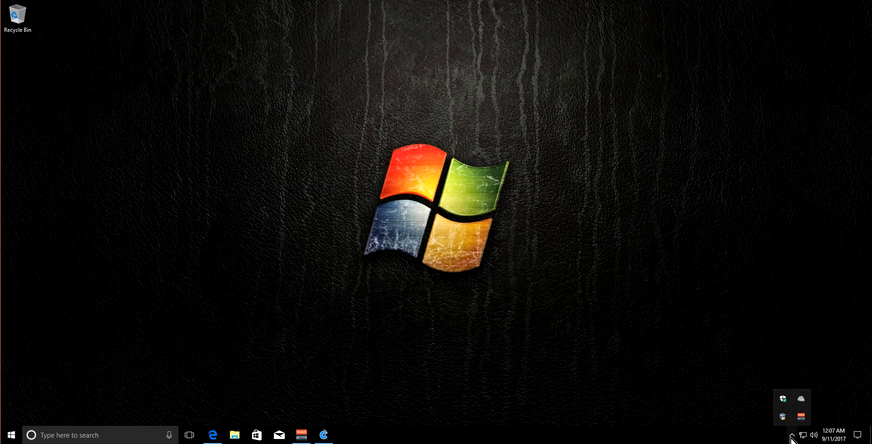
left_click(791, 437)
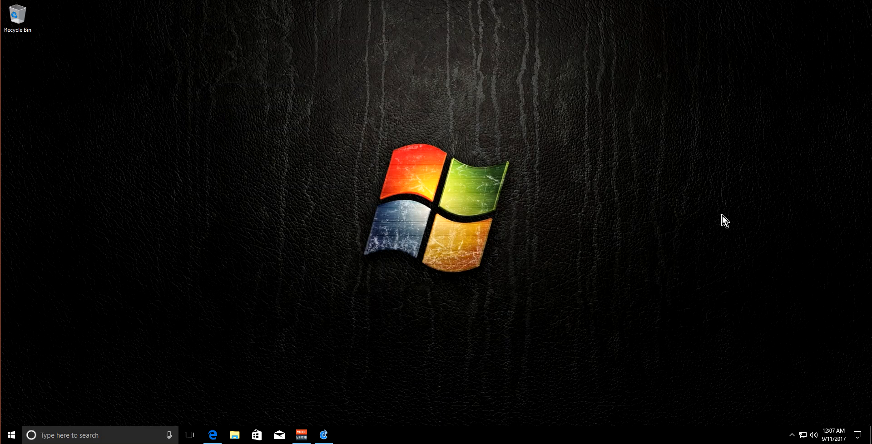
left_click(323, 433)
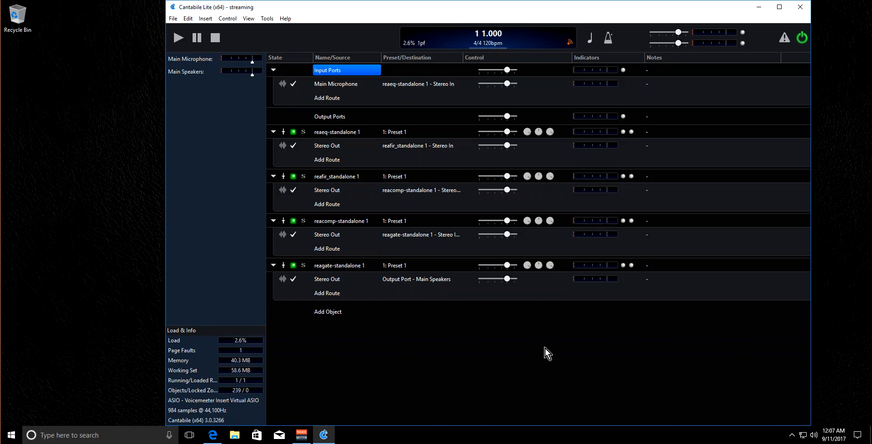
Switch to Voicemeeter Banana, review the patch inserts in its system settings, then close the settings and minimize the mixer
left_click(301, 435)
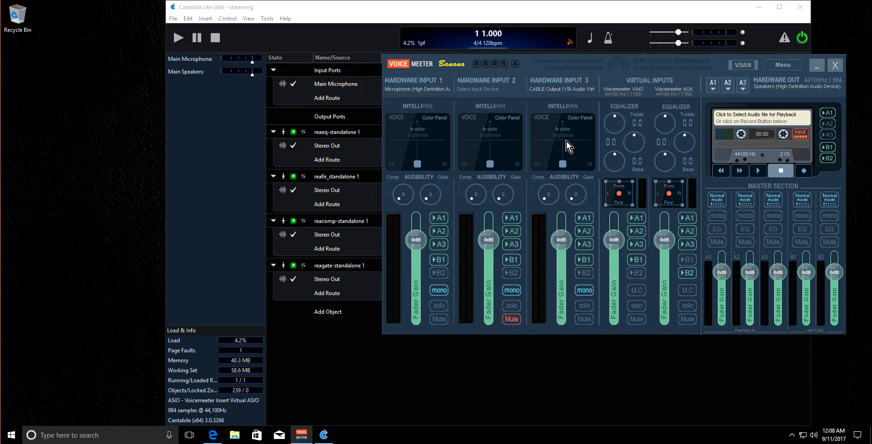
left_click(777, 67)
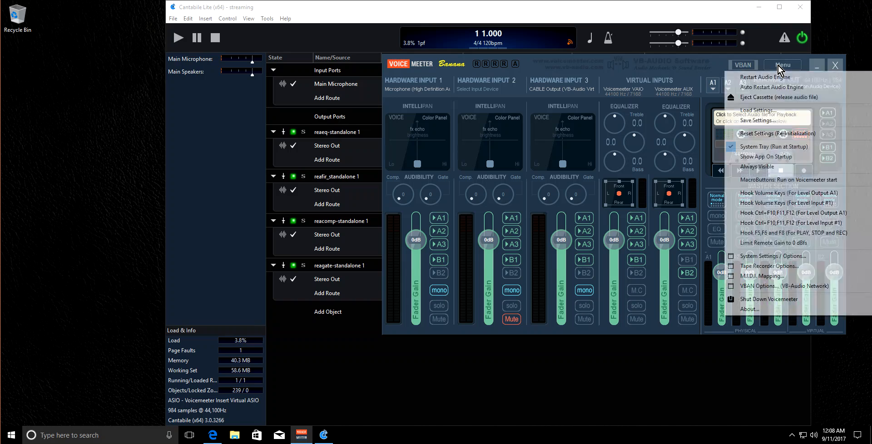
left_click(769, 256)
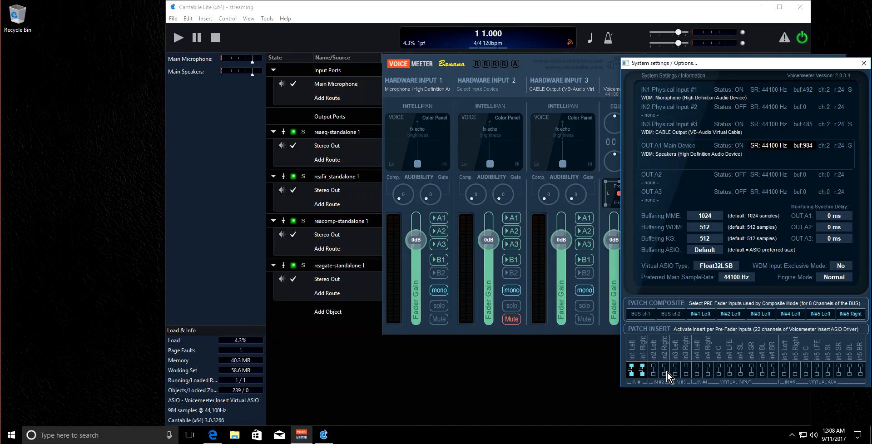
left_click(863, 63)
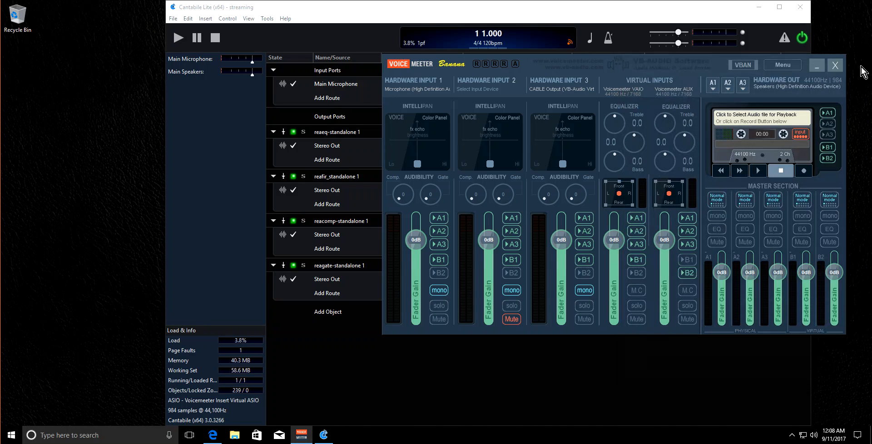
left_click(818, 68)
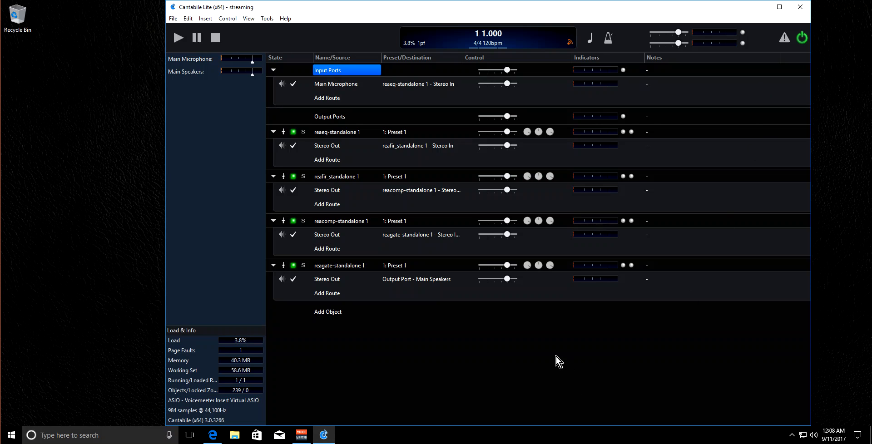
Review the settings windows of the reaeq, reafir, reacomp and reagate plugins one after another, closing each one
double_click(342, 134)
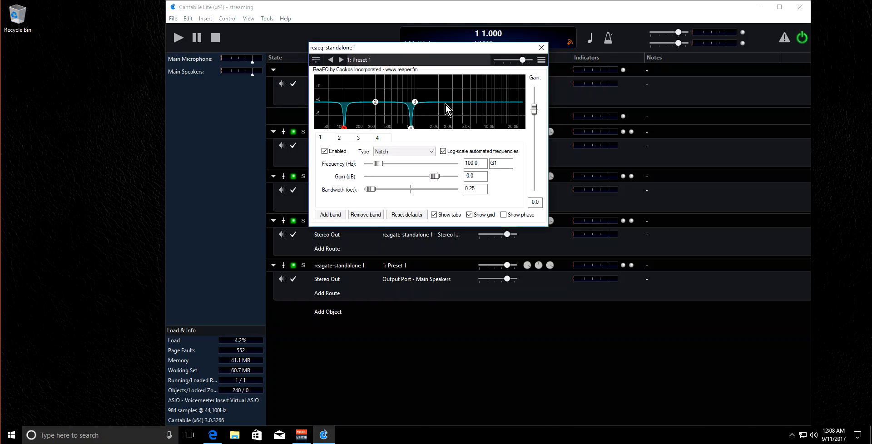
left_click(538, 49)
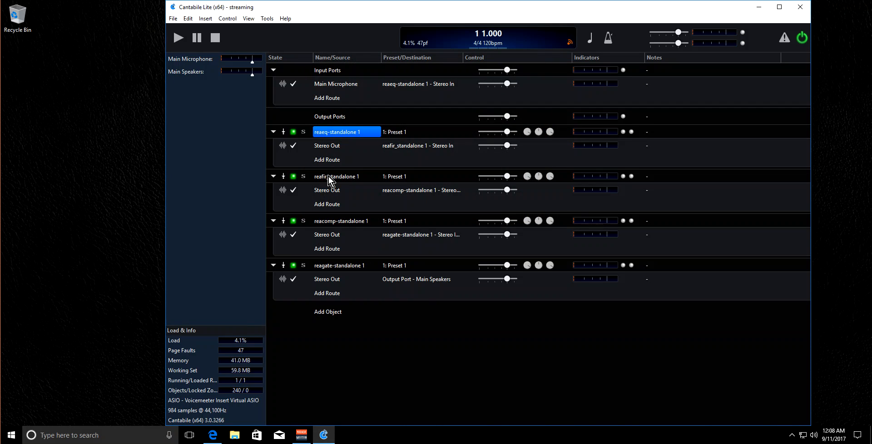
double_click(331, 176)
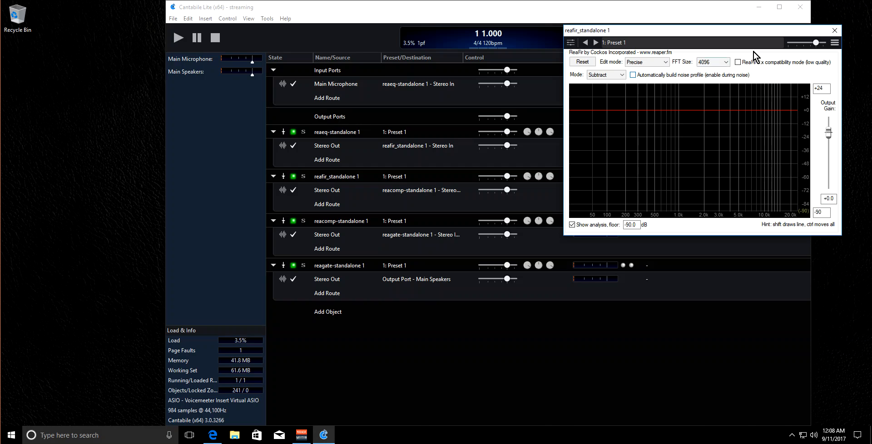
left_click(834, 30)
double_click(342, 221)
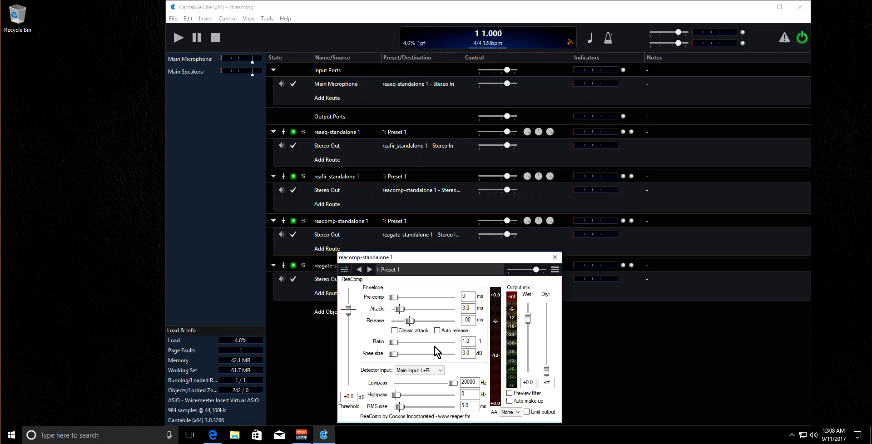
left_click(555, 257)
double_click(330, 267)
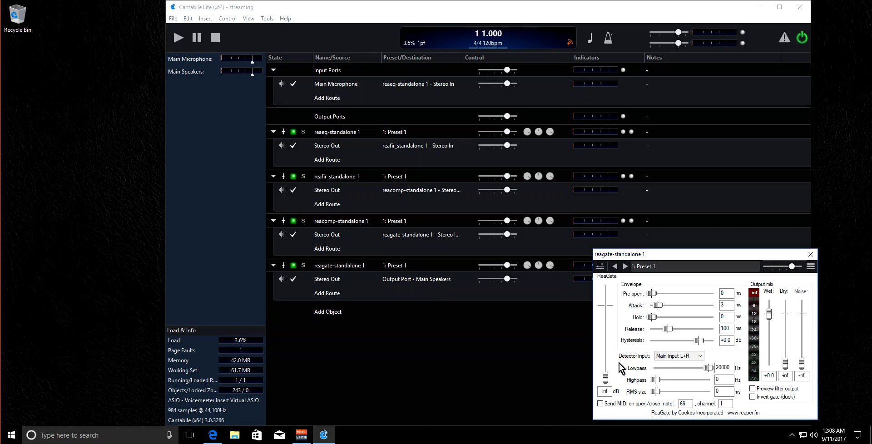
left_click(814, 254)
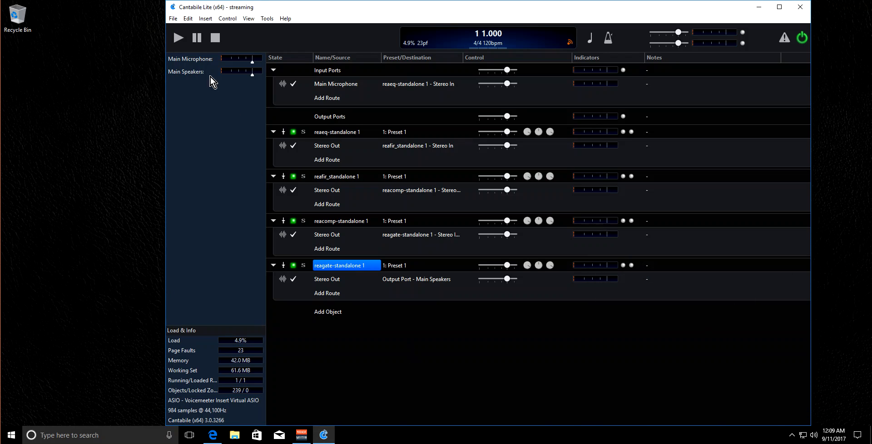
left_click(178, 19)
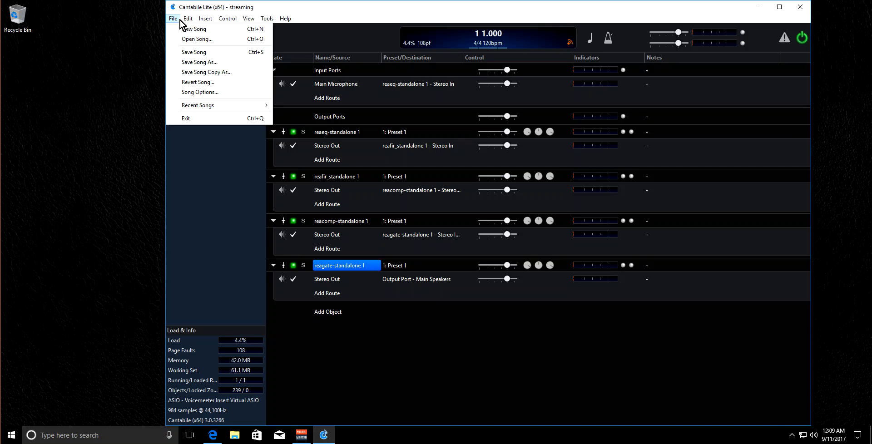
left_click(204, 141)
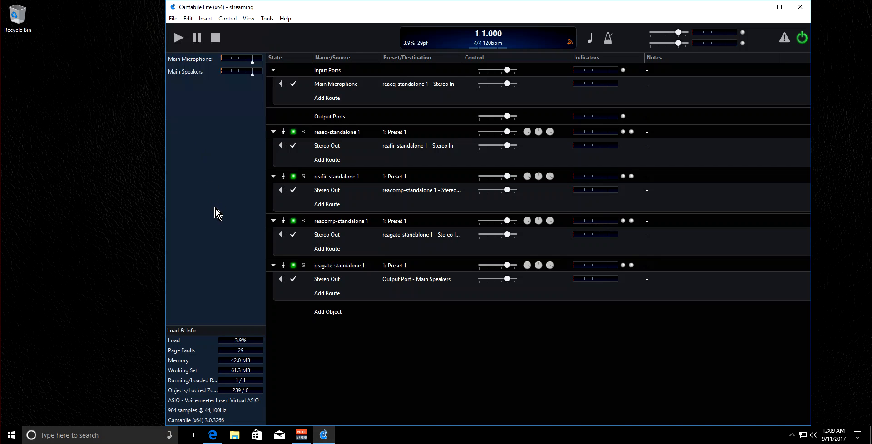
Look over the Voicemeeter Banana mixer and the Cantabile plugin chain once more, and leave both windows minimized
left_click(759, 7)
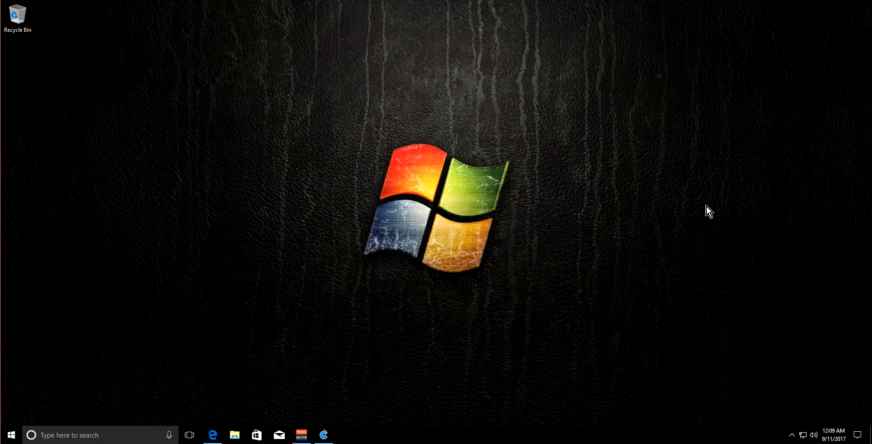
left_click(302, 434)
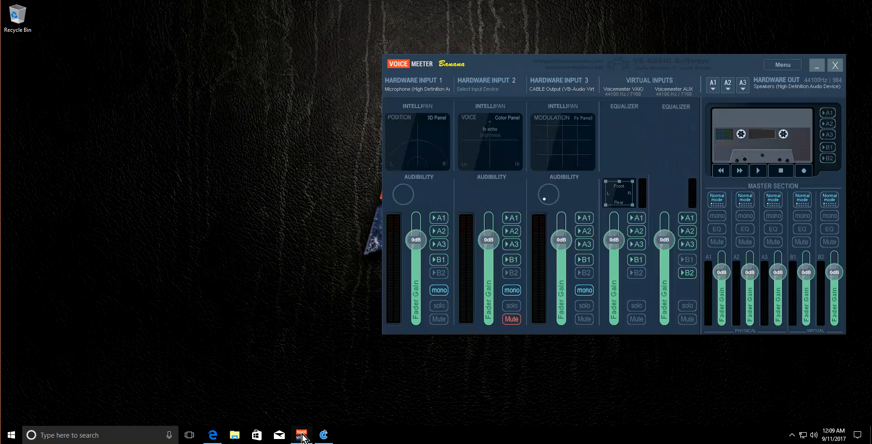
left_click_drag(538, 65, 393, 75)
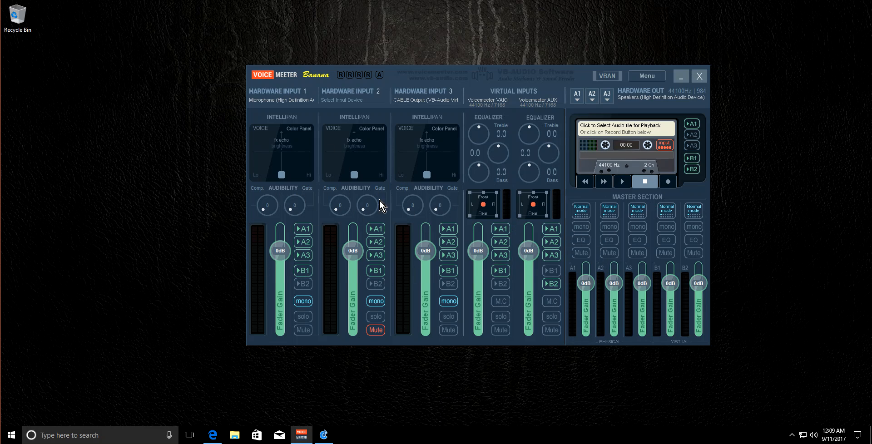
left_click(324, 435)
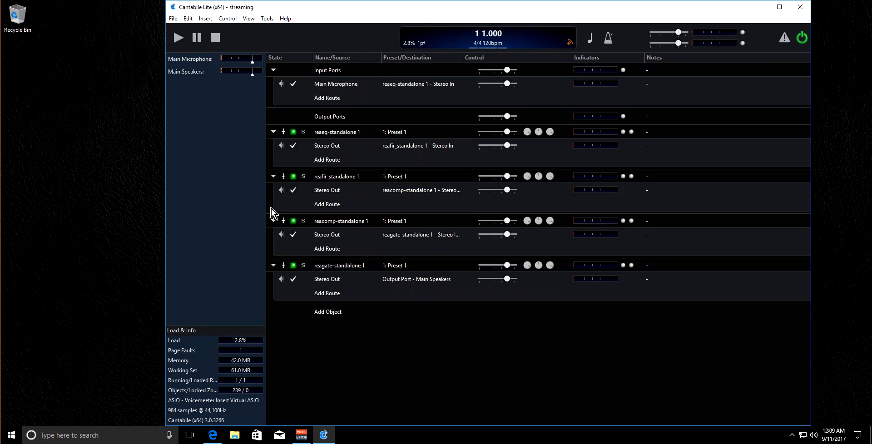
left_click(759, 10)
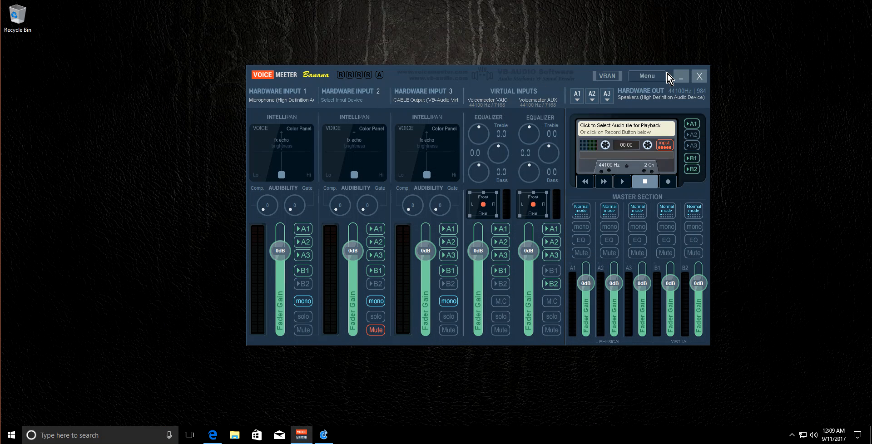
left_click(681, 76)
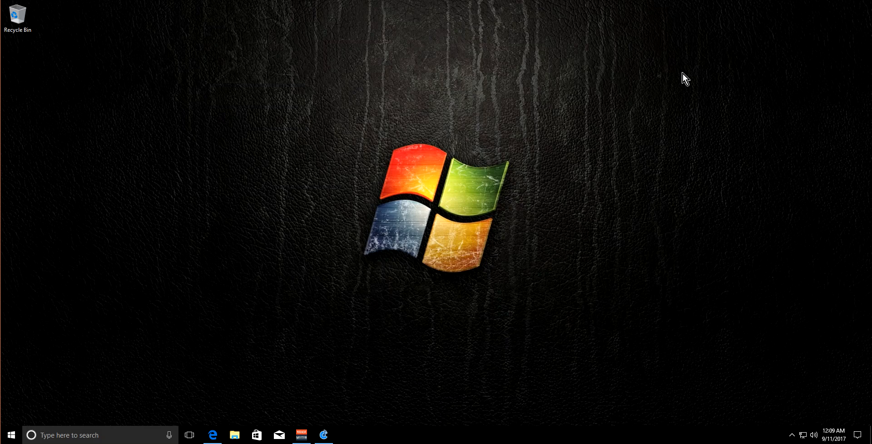